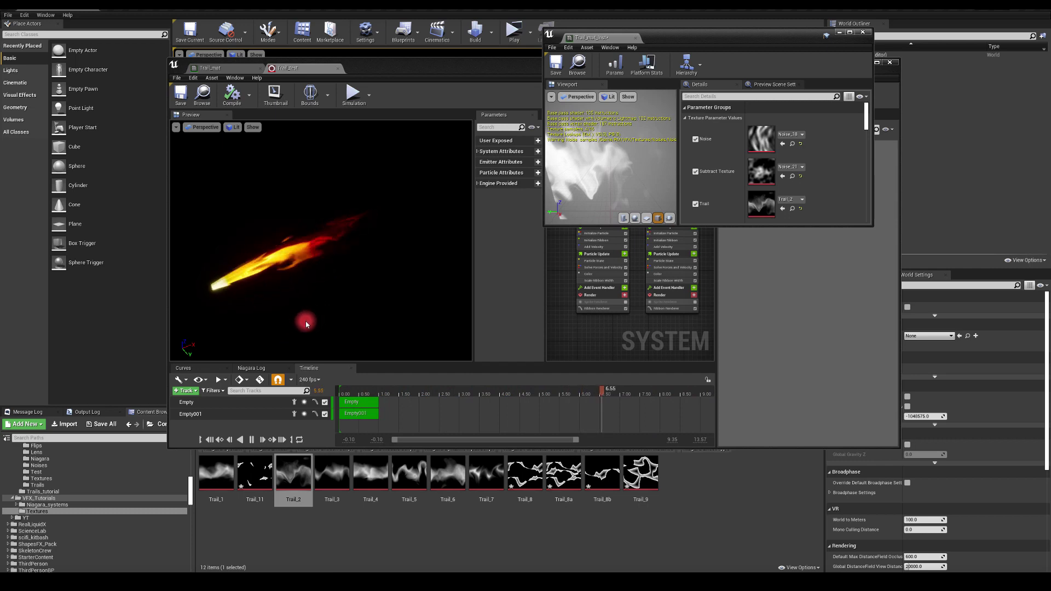
# Step: Compare Trail_11, Trail_8, Trail_8a, Trail_8b and Trail_9 as the material instance's Trail texture, ending with Trail_8b assigned
pyautogui.moveTo(257, 475); pyautogui.dragTo(769, 205)
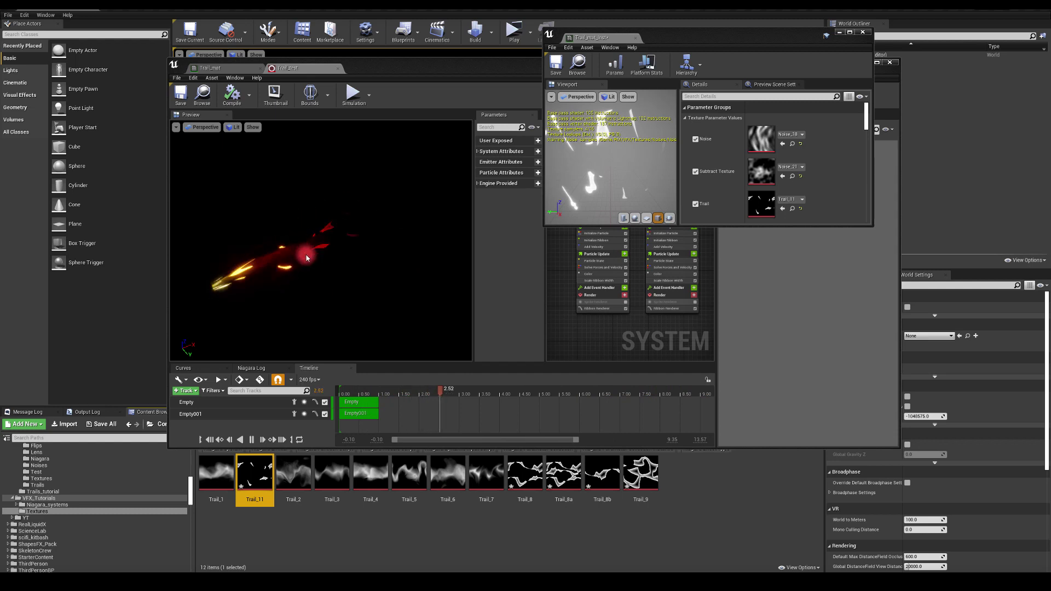
pyautogui.moveTo(523, 487); pyautogui.dragTo(766, 209)
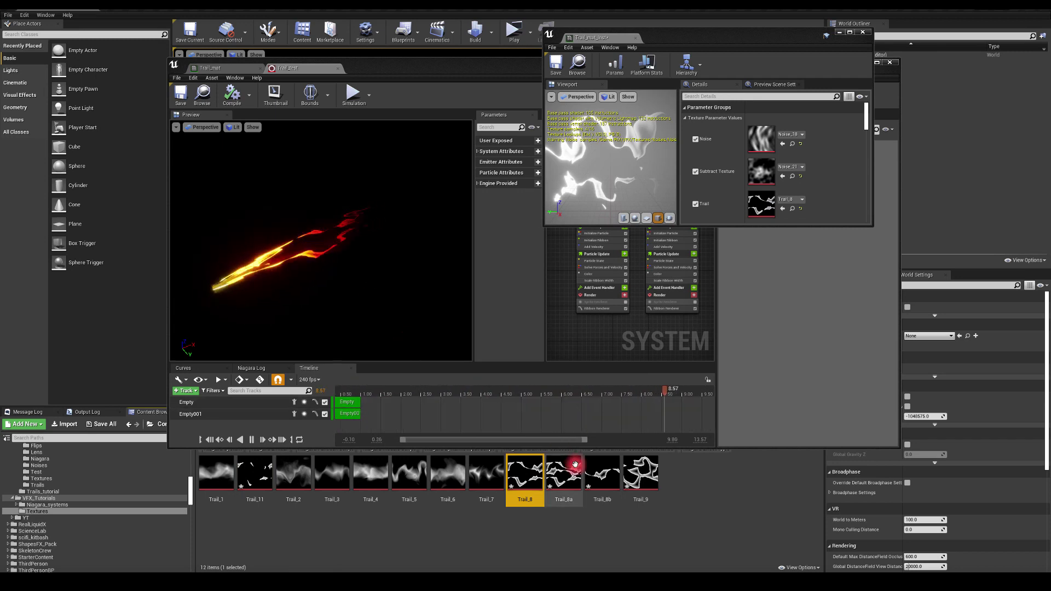
pyautogui.moveTo(559, 485); pyautogui.dragTo(760, 207)
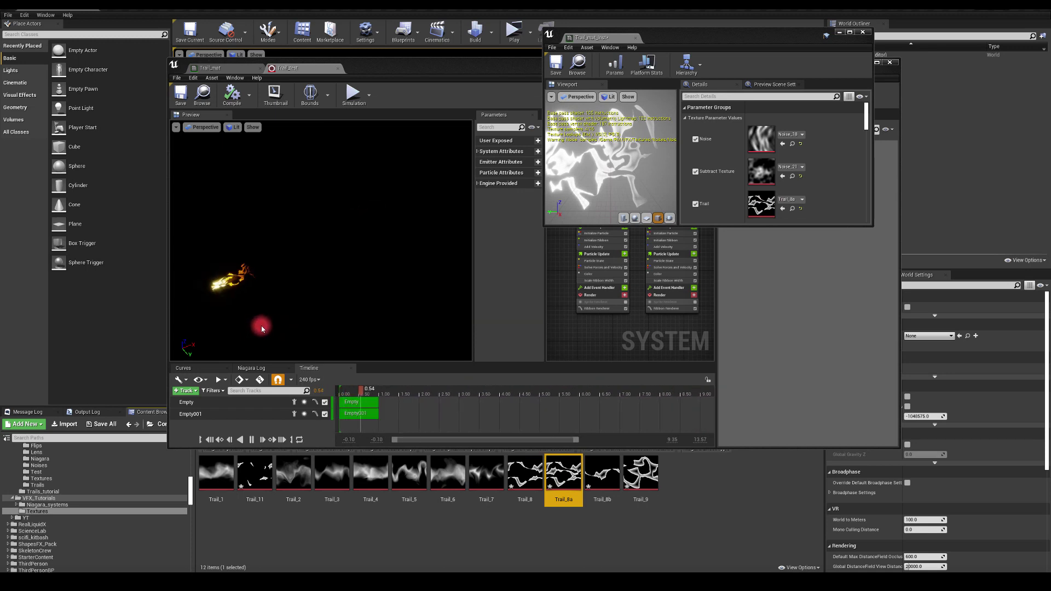
pyautogui.moveTo(602, 475); pyautogui.dragTo(761, 201)
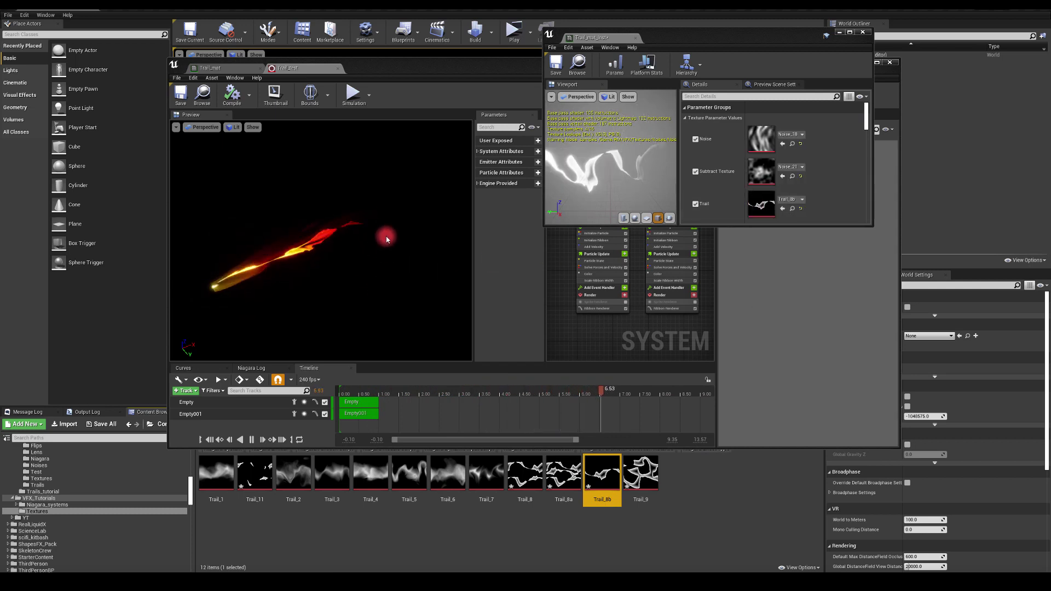
pyautogui.moveTo(638, 462); pyautogui.dragTo(764, 204)
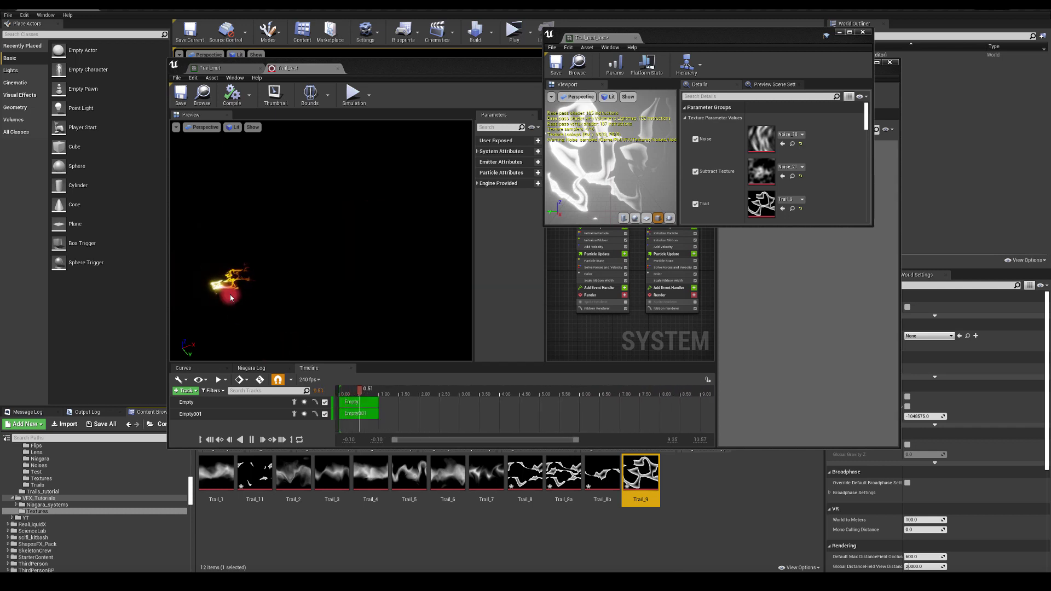
pyautogui.moveTo(524, 473); pyautogui.dragTo(760, 204)
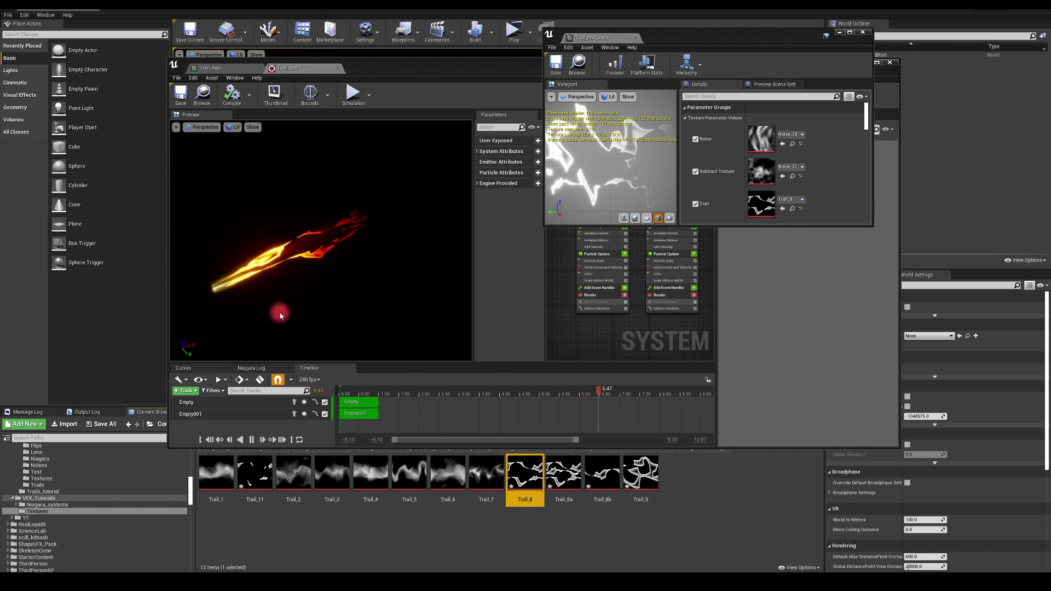
pyautogui.moveTo(602, 473); pyautogui.dragTo(761, 206)
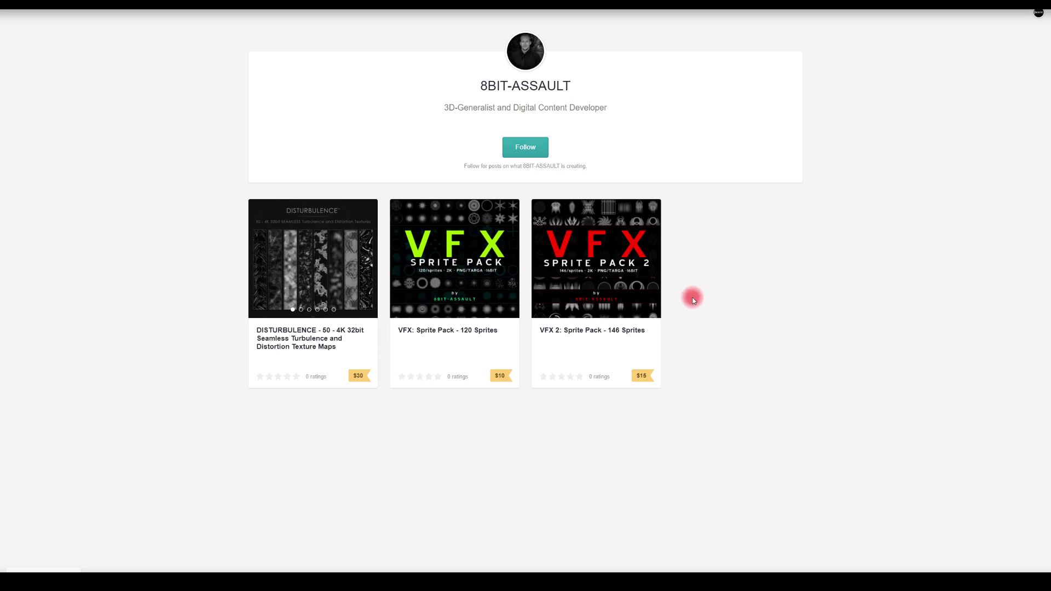
# Step: Look through the 8BIT-ASSAULT shop listings for DISTURBULENCE, VFX: Sprite Pack and VFX 2: Sprite Pack, closing each one after viewing
pyautogui.click(310, 271)
pyautogui.click(712, 221)
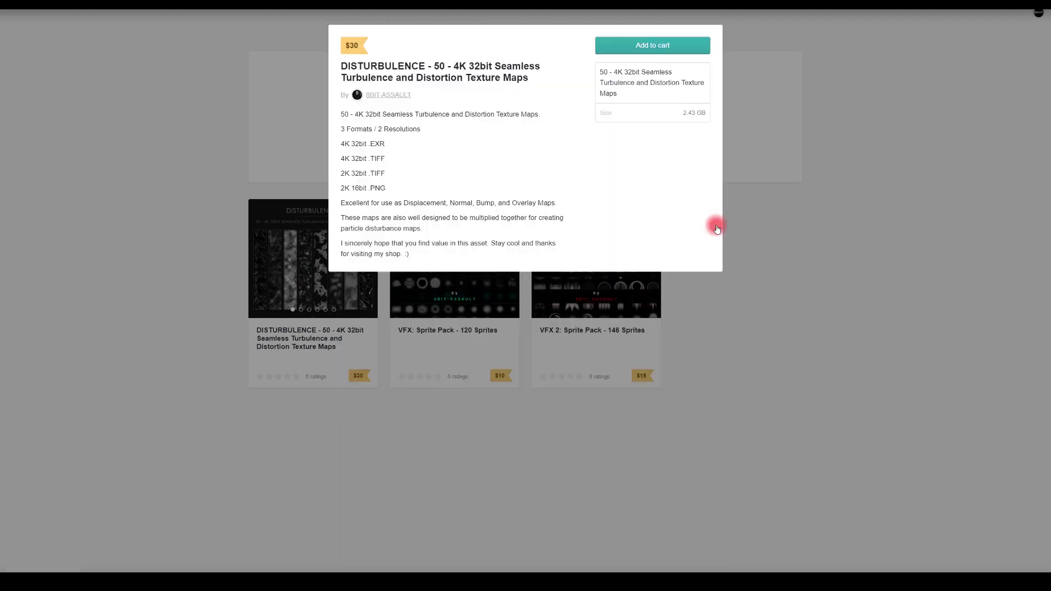
pyautogui.click(757, 249)
pyautogui.click(295, 256)
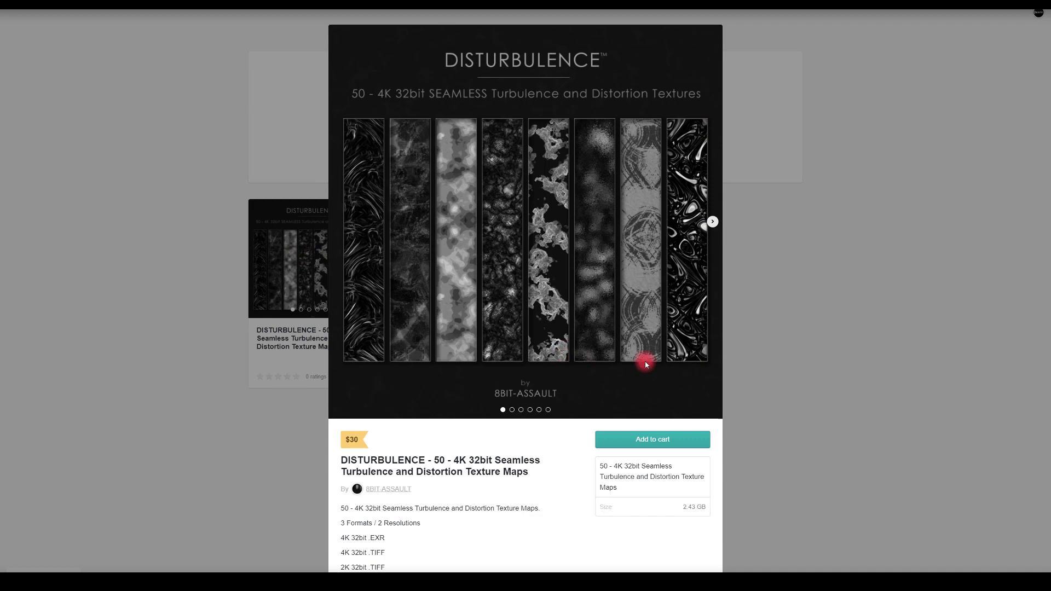
pyautogui.click(789, 310)
pyautogui.click(438, 244)
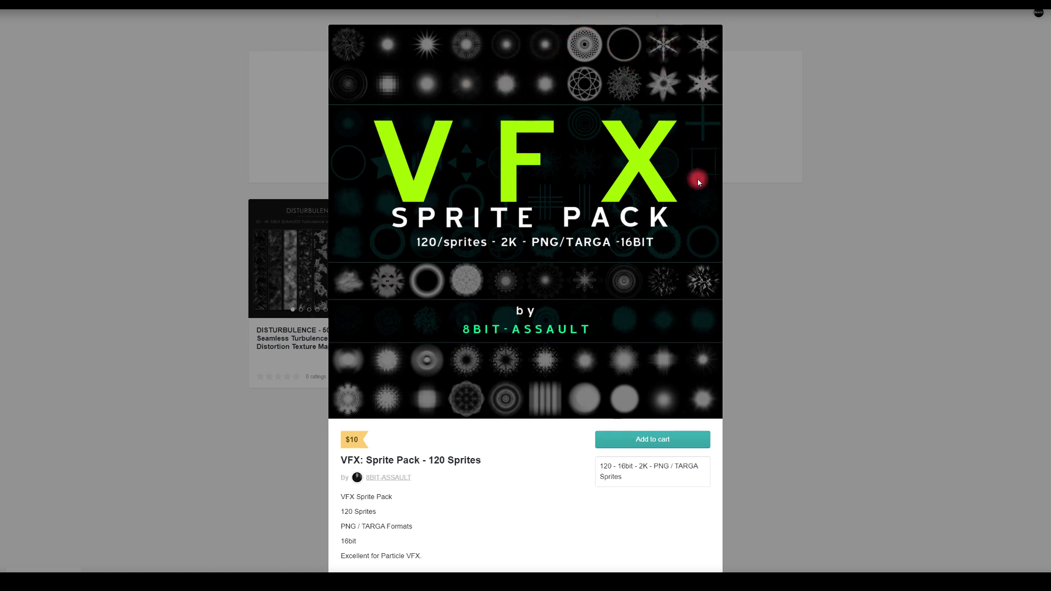
pyautogui.click(783, 284)
pyautogui.click(616, 263)
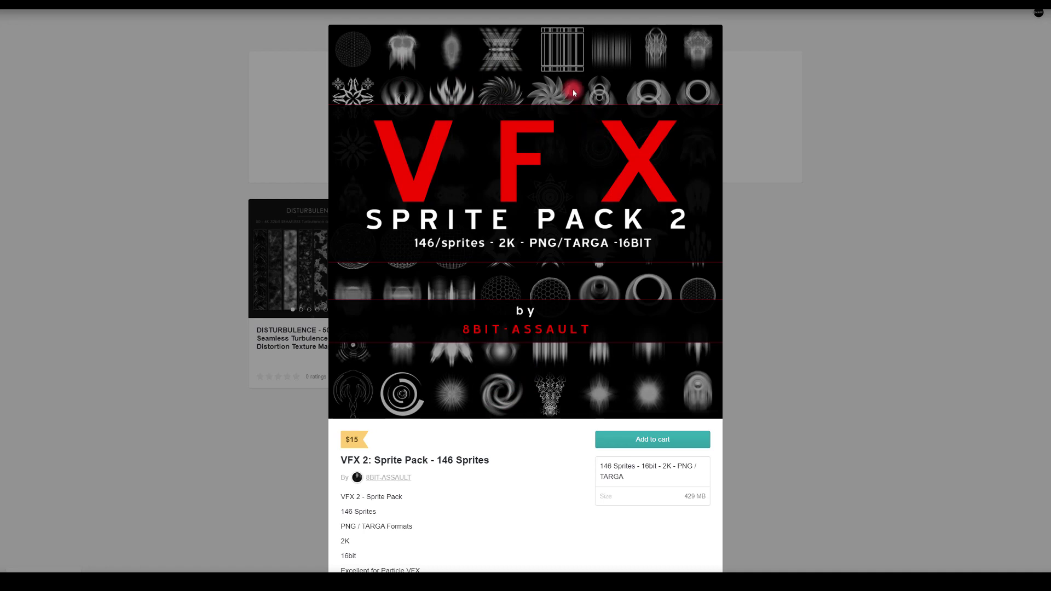
pyautogui.click(824, 319)
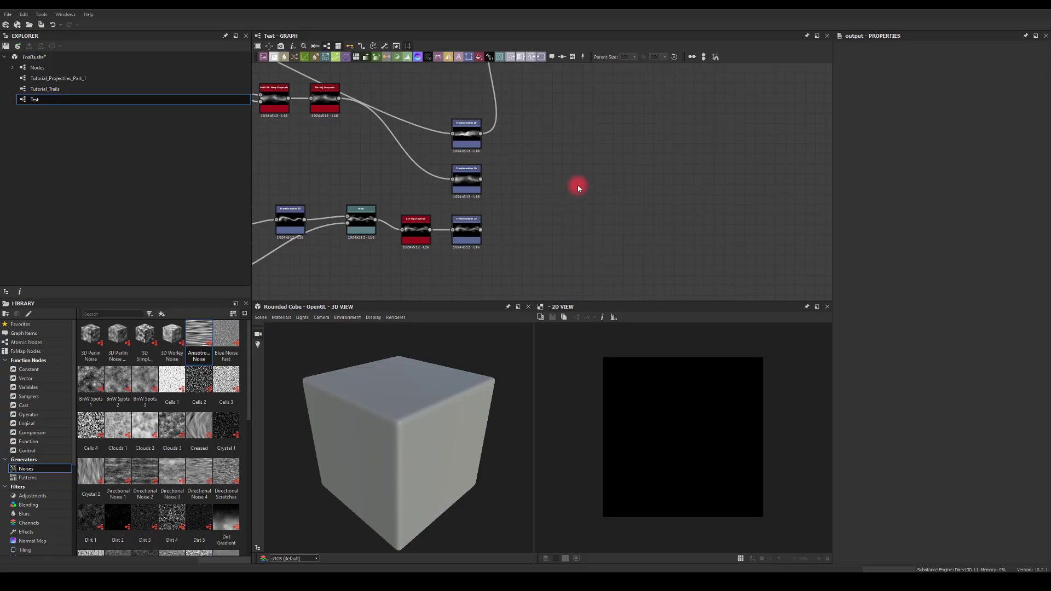
# Step: Preview the outputs of the three Transformation 2D nodes that end the trail chains in the Test graph
pyautogui.click(462, 214)
pyautogui.click(466, 176)
pyautogui.click(470, 133)
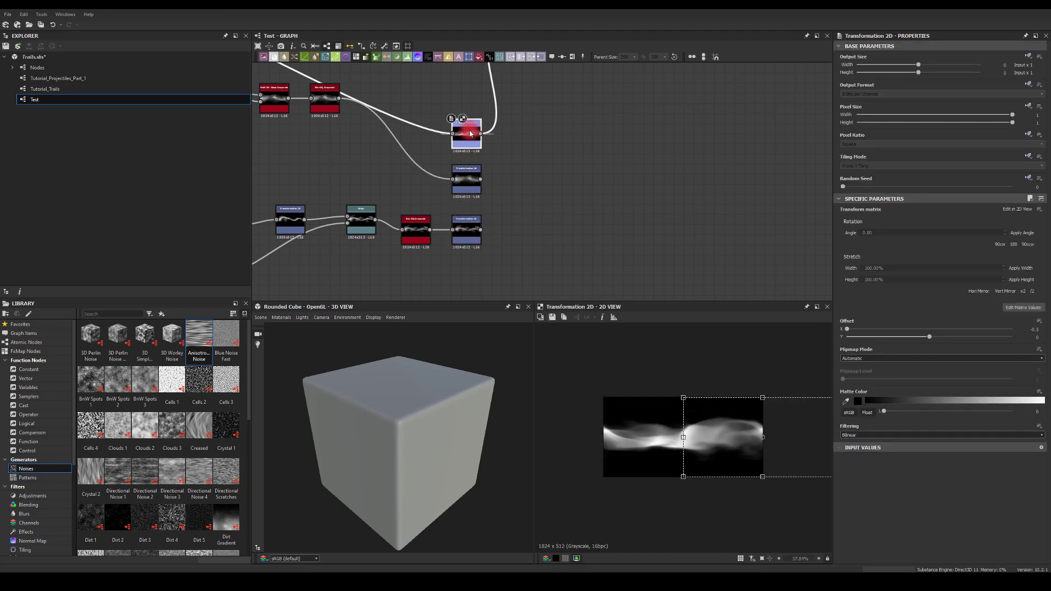
pyautogui.click(462, 187)
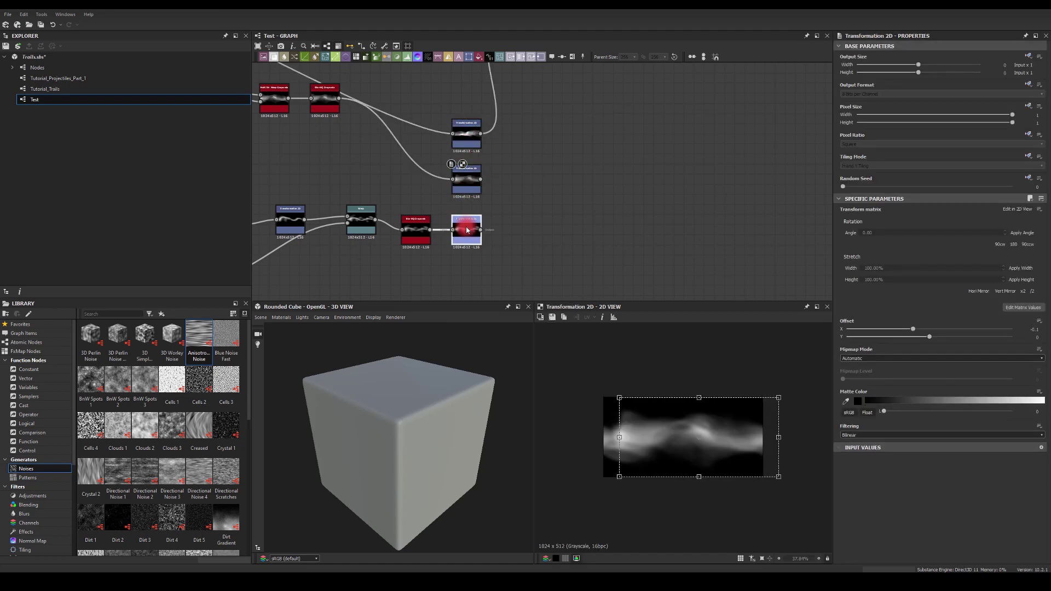
pyautogui.click(466, 230)
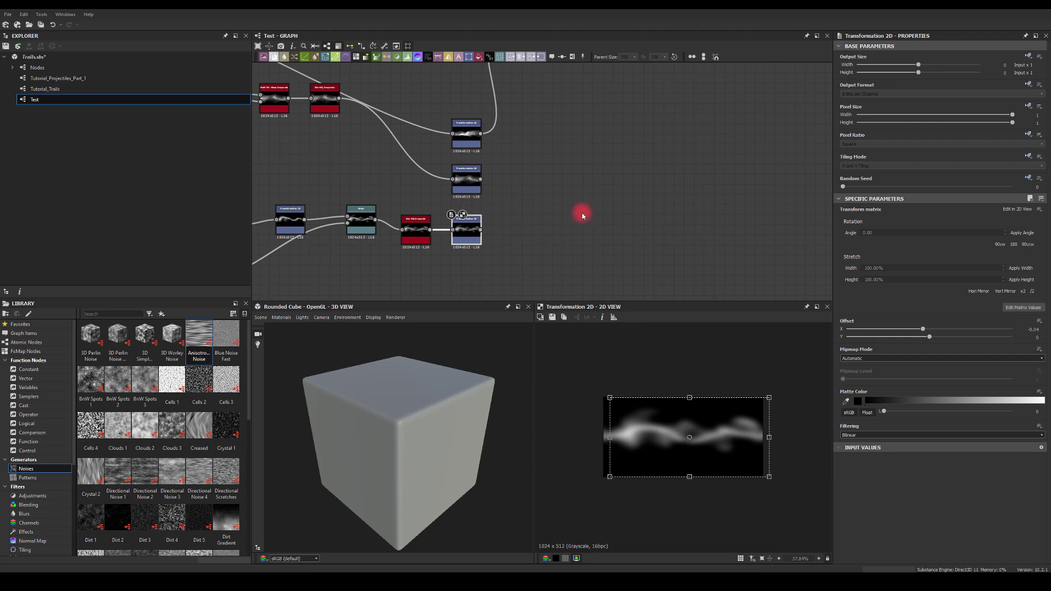
# Step: Add a Histogram Scan node after the uppermost Transformation 2D node, with position 0.71 and contrast 0.98
pyautogui.moveTo(529, 163); pyautogui.dragTo(461, 155, button='middle')
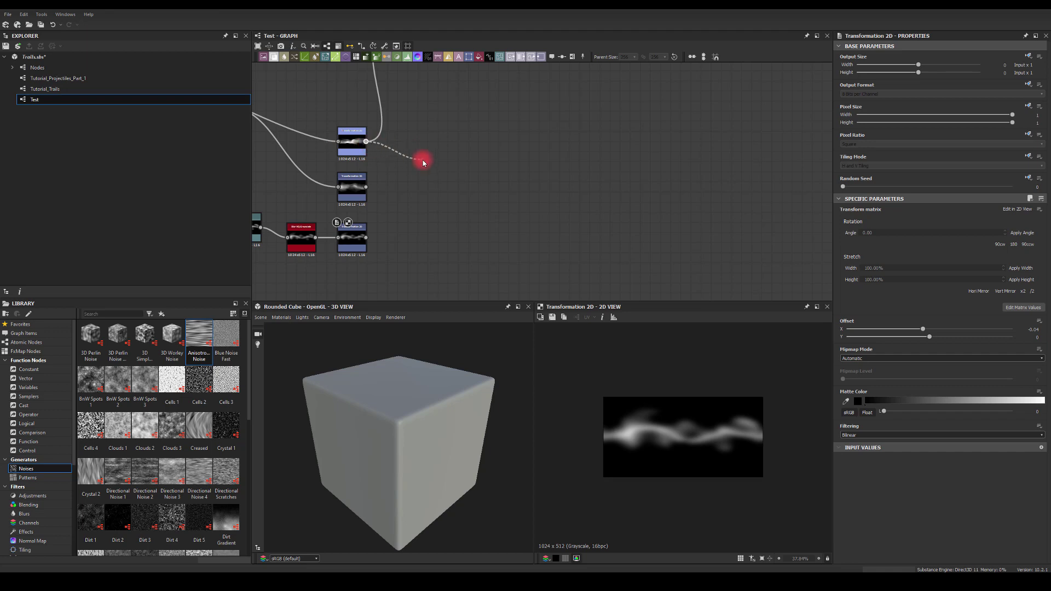
pyautogui.moveTo(423, 162); pyautogui.dragTo(423, 162)
pyautogui.write('scan')
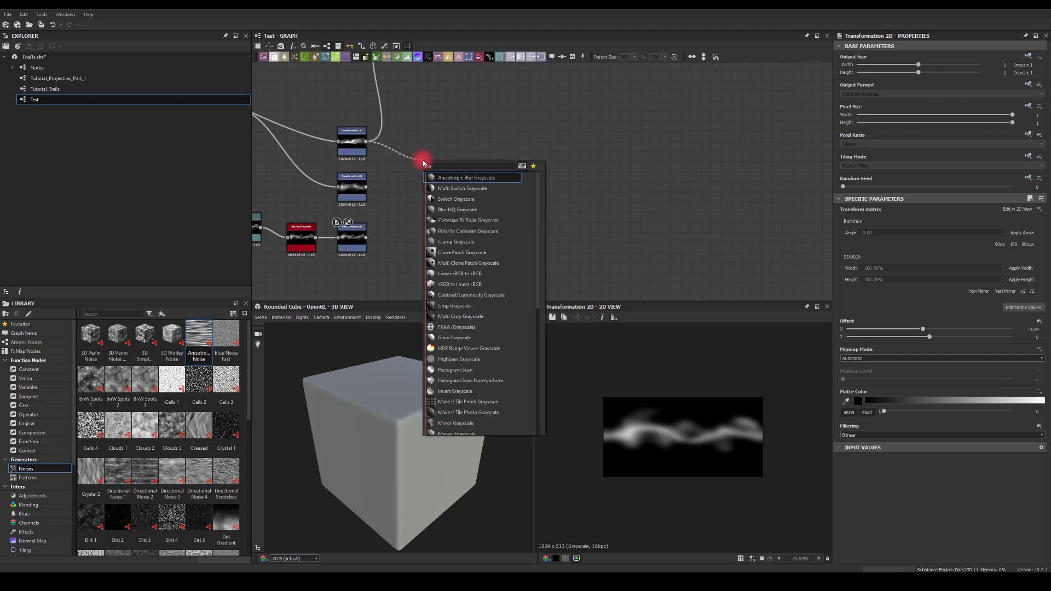
pyautogui.click(432, 221)
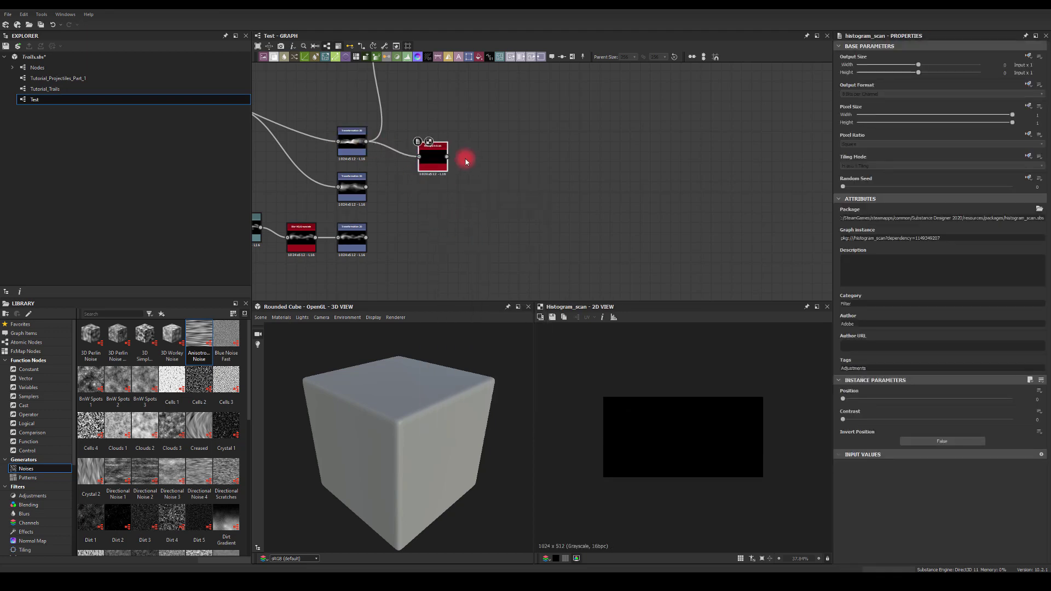
pyautogui.moveTo(434, 160); pyautogui.dragTo(428, 150)
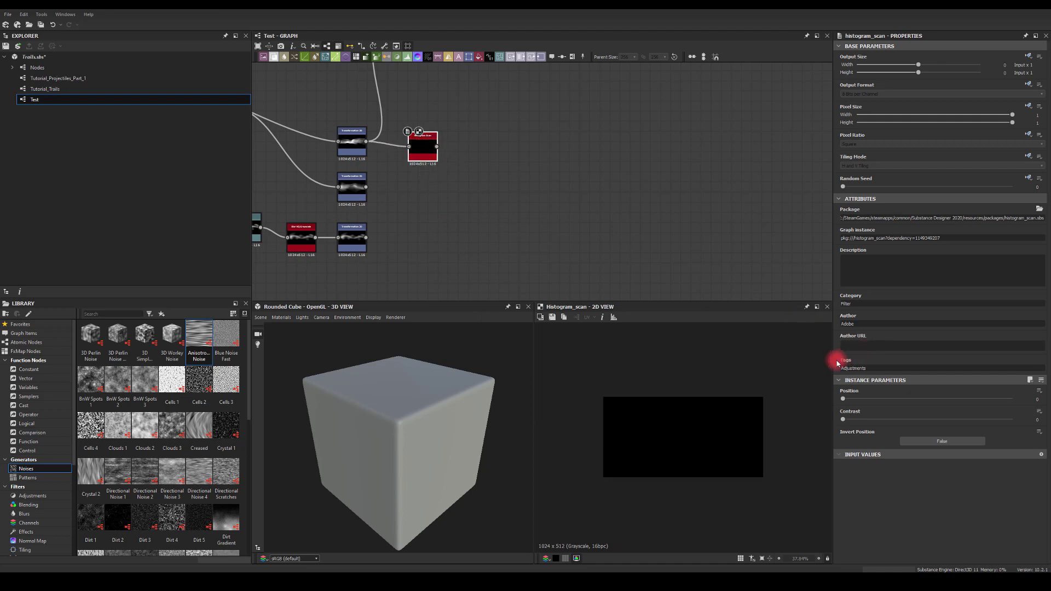
pyautogui.moveTo(843, 401); pyautogui.dragTo(963, 399)
pyautogui.moveTo(847, 422); pyautogui.dragTo(1011, 425)
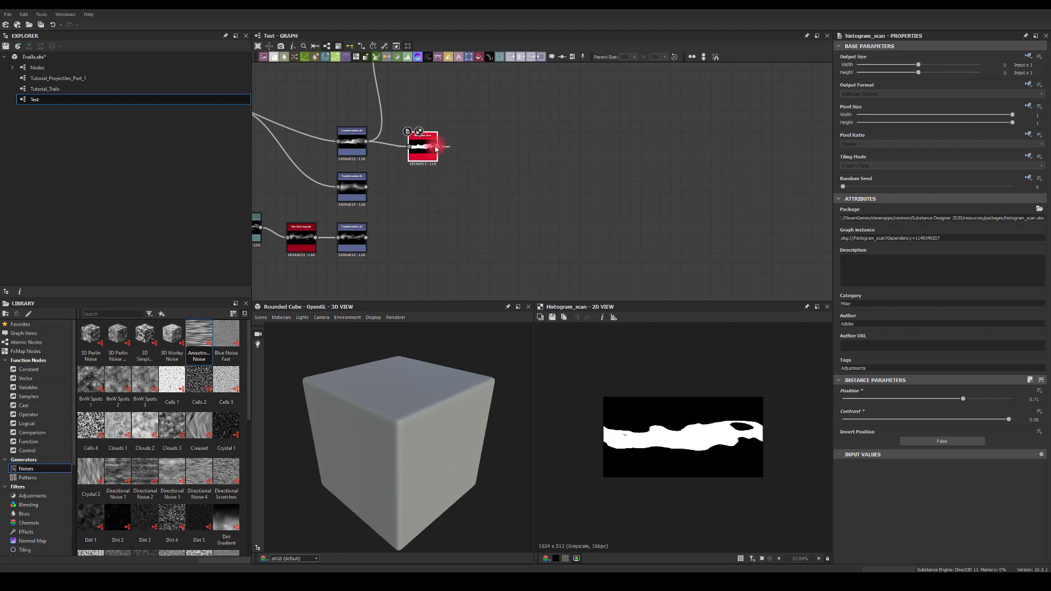
pyautogui.moveTo(423, 151); pyautogui.dragTo(414, 144)
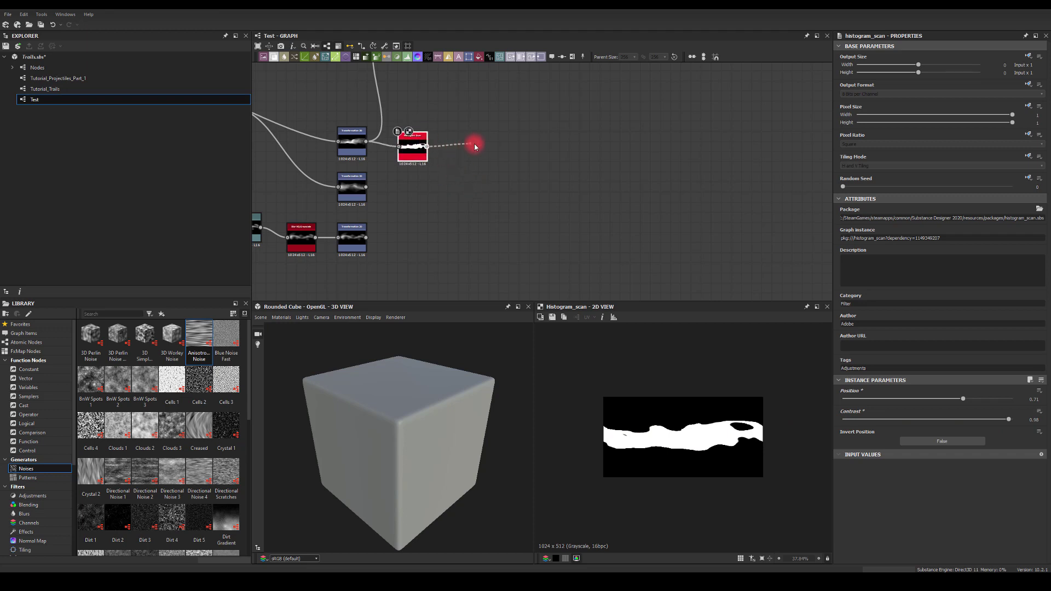
pyautogui.moveTo(474, 143); pyautogui.dragTo(475, 143)
pyautogui.write('ubv')
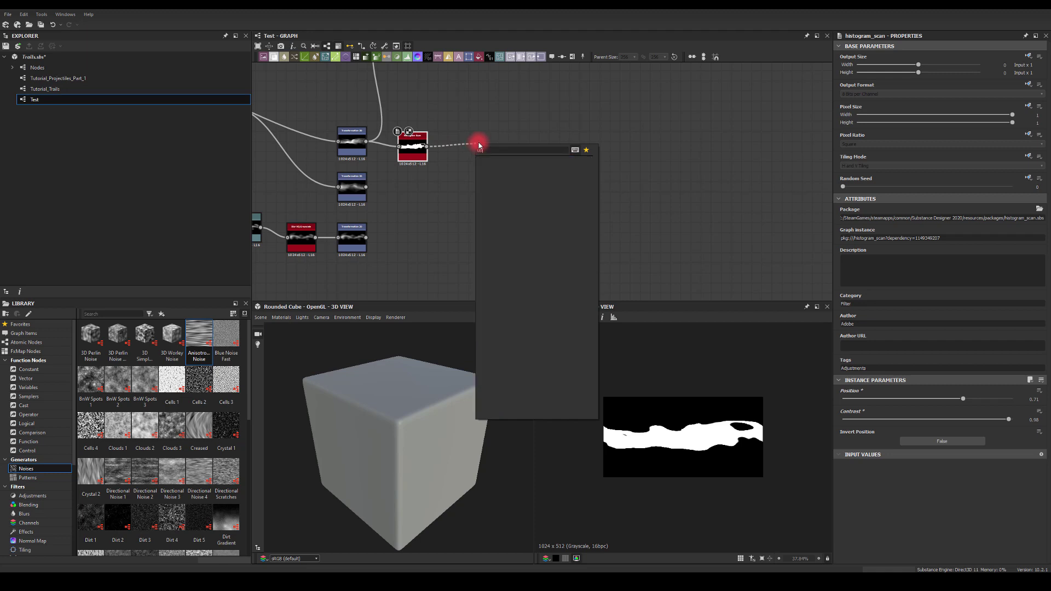
pyautogui.press('BackSpace')
pyautogui.press('BackSpace')
pyautogui.press('BackSpace')
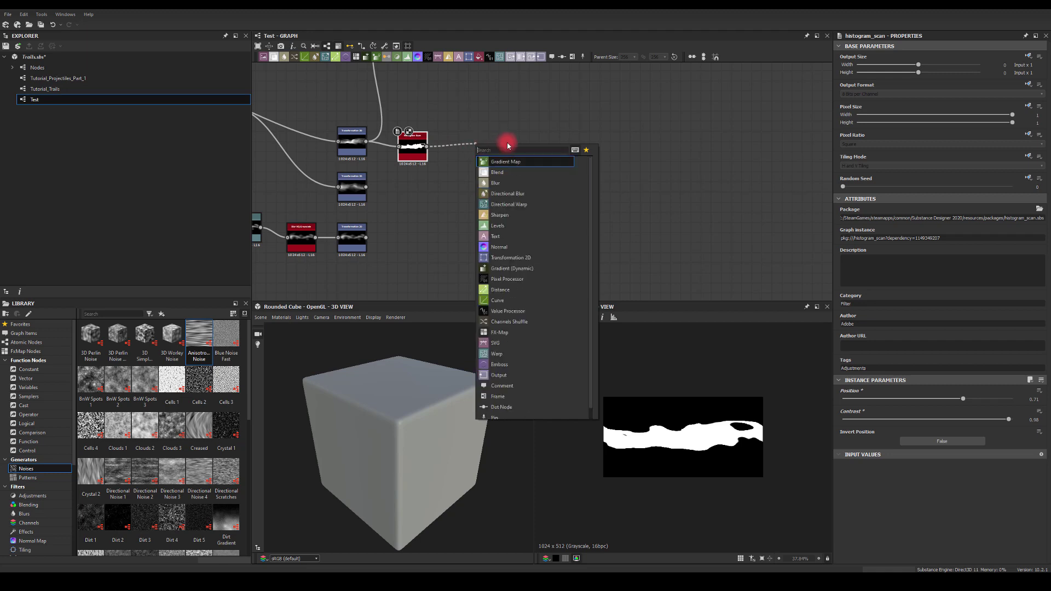
pyautogui.click(513, 143)
pyautogui.moveTo(427, 146); pyautogui.dragTo(480, 145)
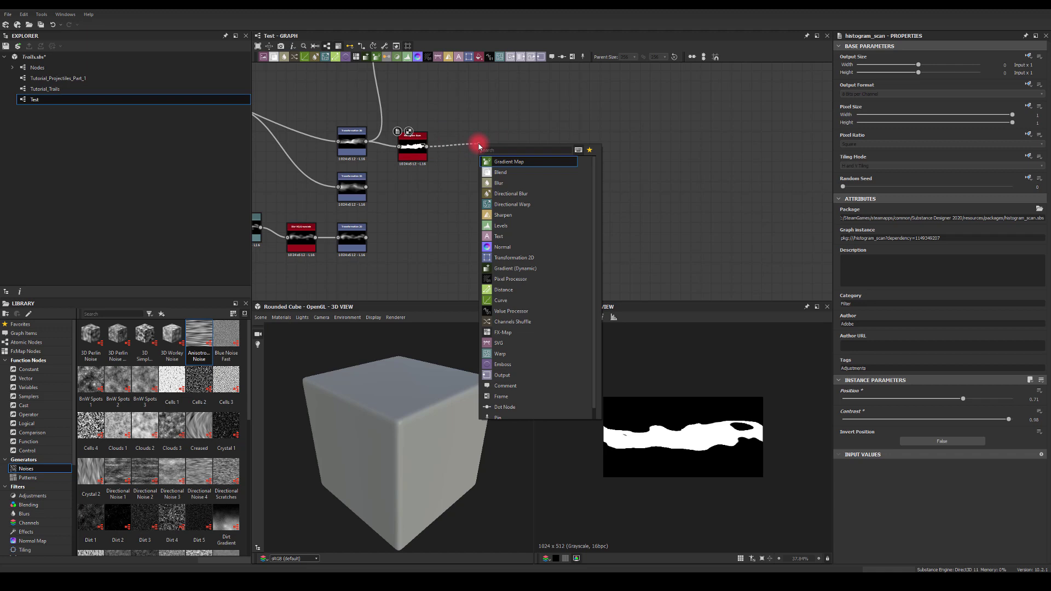
pyautogui.write('dis')
pyautogui.click(503, 172)
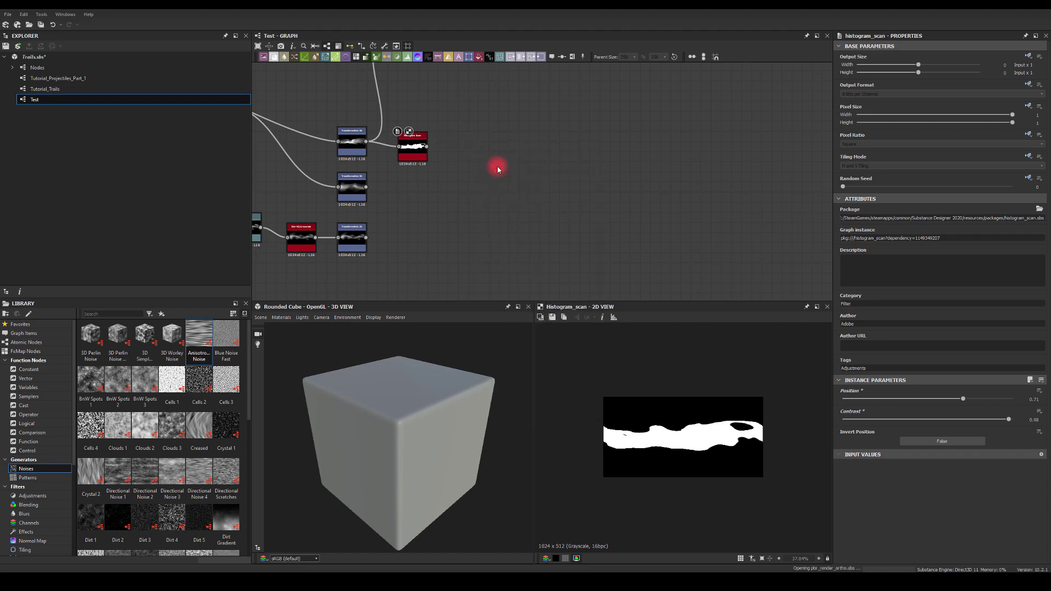
pyautogui.click(493, 145)
pyautogui.press('Delete')
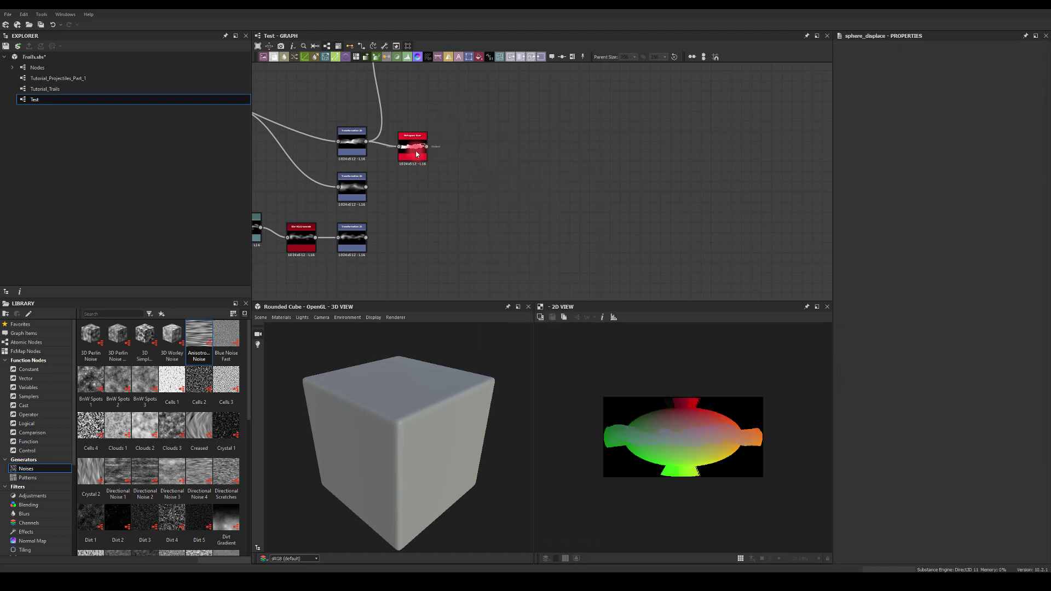
# Step: Add a Distance node fed by the Histogram Scan output and set its maximum distance to about 48
pyautogui.moveTo(430, 146); pyautogui.dragTo(478, 144)
pyautogui.write('distan')
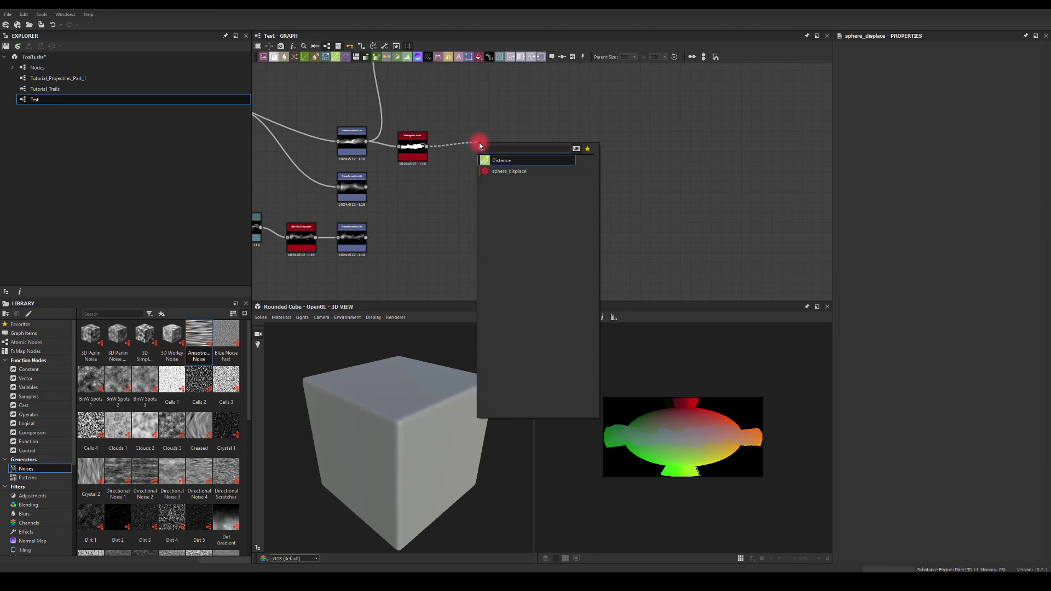
pyautogui.click(498, 161)
pyautogui.moveTo(492, 145); pyautogui.dragTo(545, 144)
pyautogui.click(857, 260)
pyautogui.moveTo(857, 243); pyautogui.dragTo(868, 247)
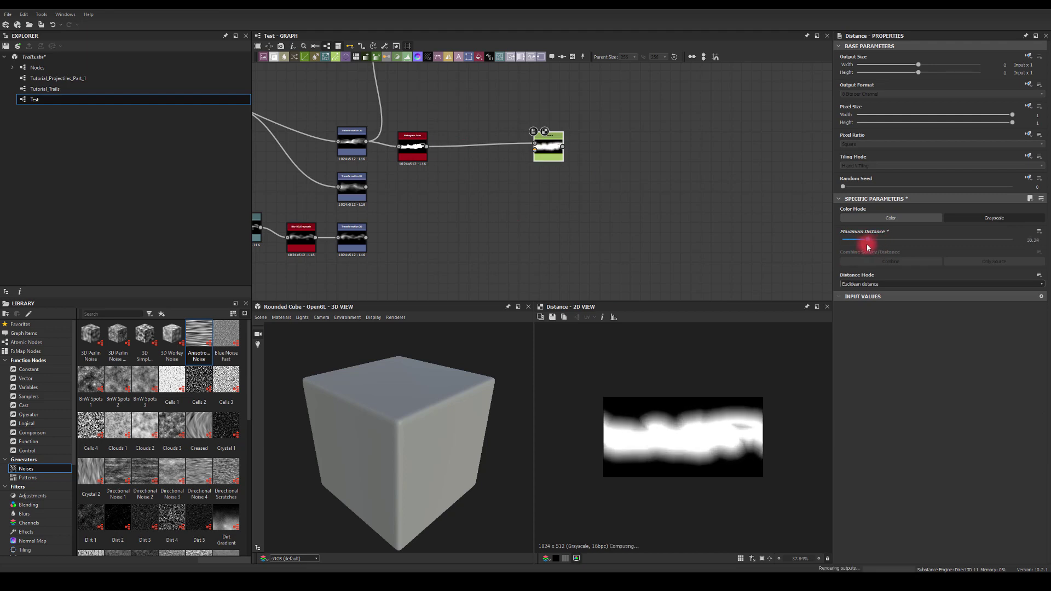
pyautogui.moveTo(867, 247); pyautogui.dragTo(875, 243)
# Step: Insert an Invert Grayscale node between the Histogram Scan and Distance nodes, feeding the Distance node's upper input
pyautogui.moveTo(426, 147); pyautogui.dragTo(482, 172)
pyautogui.write('inv')
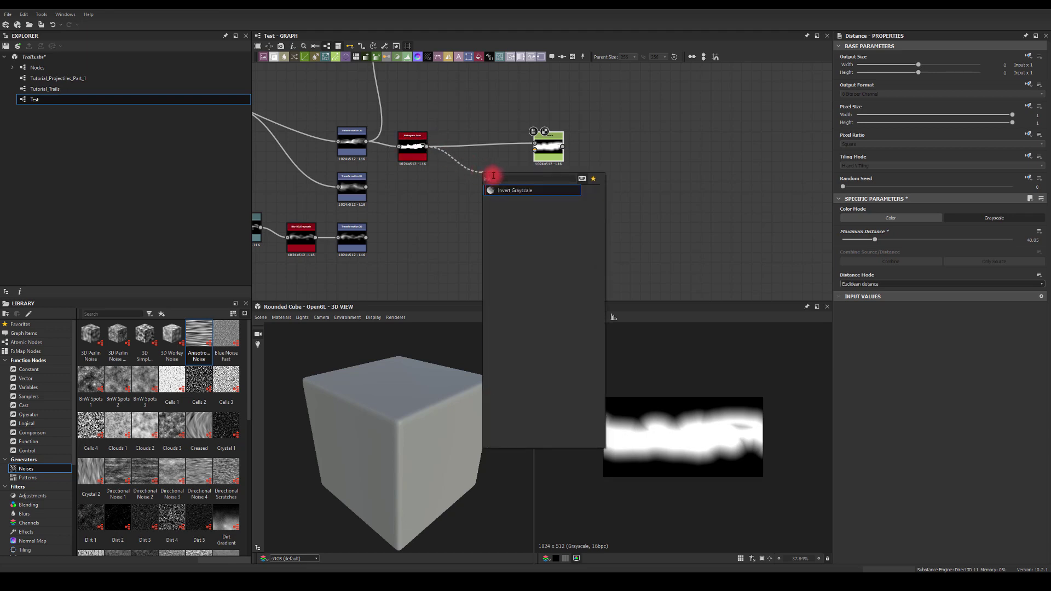
pyautogui.click(502, 190)
pyautogui.moveTo(519, 171); pyautogui.dragTo(535, 145)
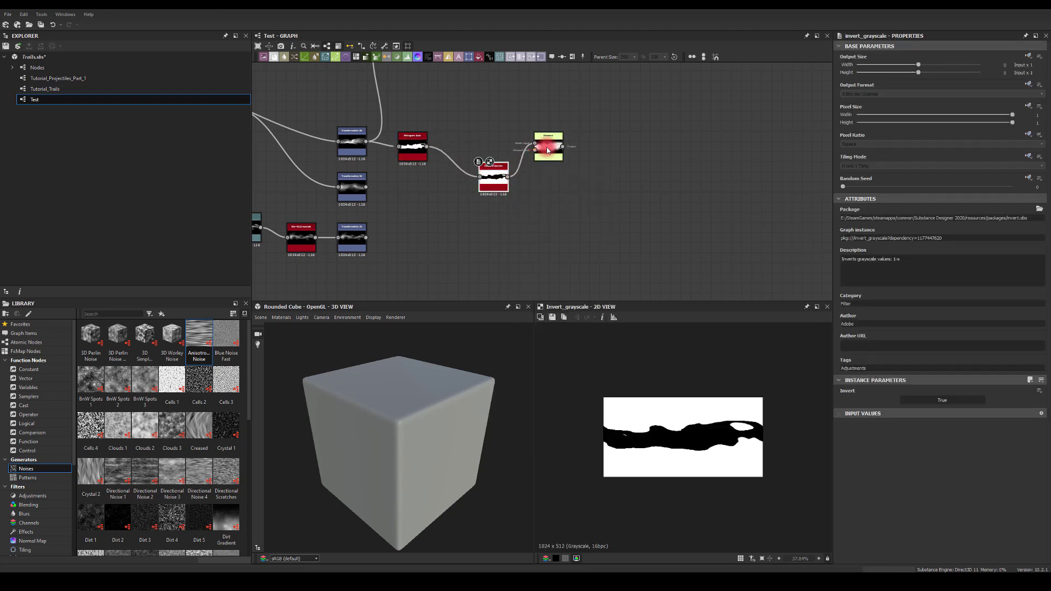
# Step: Increase the Distance node's maximum distance and add an Invert Grayscale node after it
pyautogui.click(542, 148)
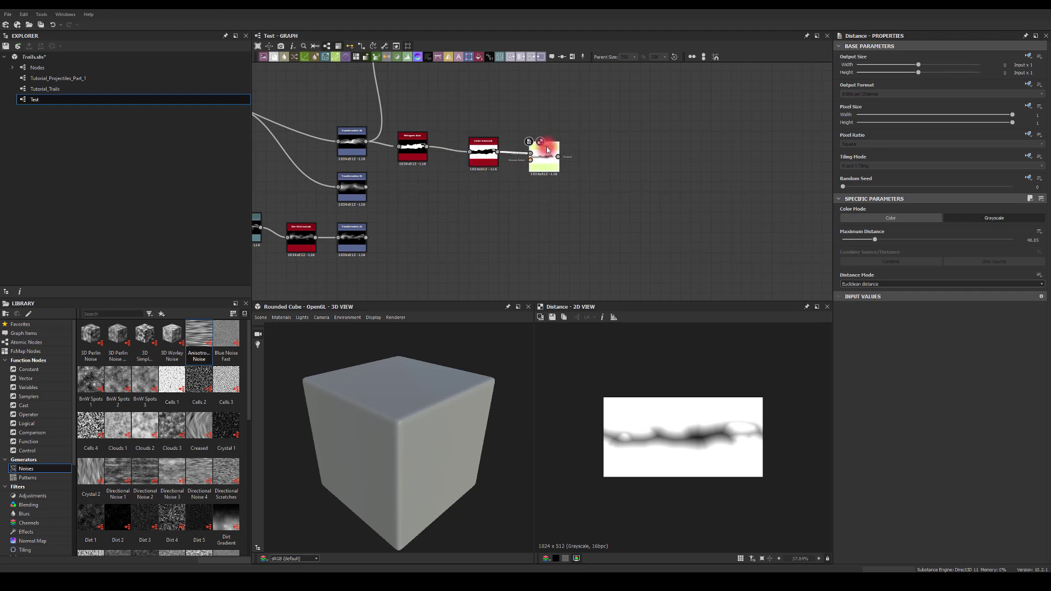
pyautogui.moveTo(875, 239); pyautogui.dragTo(893, 240)
pyautogui.moveTo(558, 159); pyautogui.dragTo(600, 160)
pyautogui.write('invert')
pyautogui.click(617, 168)
pyautogui.click(715, 222)
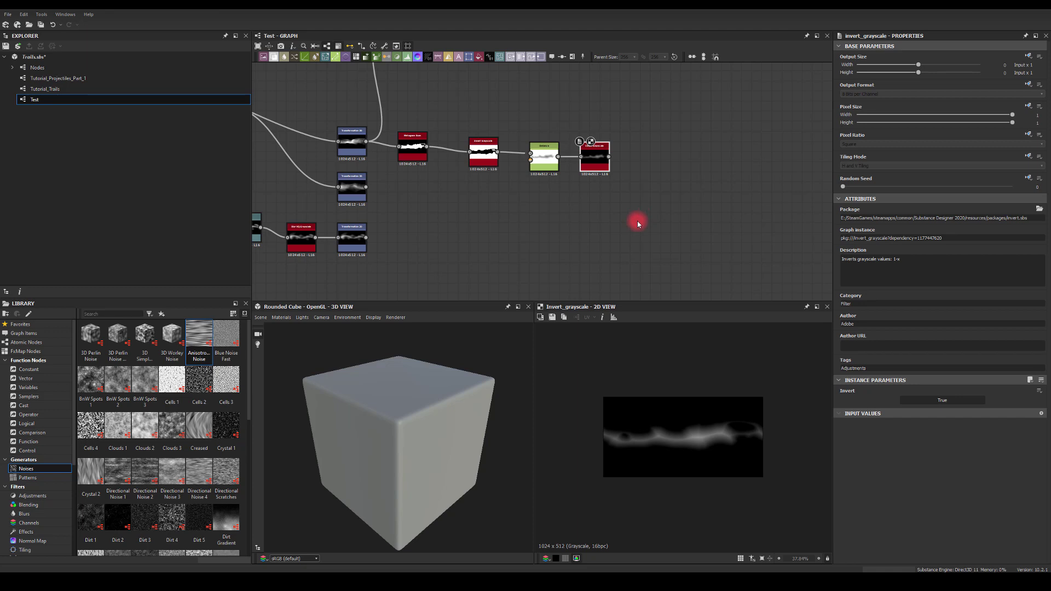
# Step: Add a Histogram Scan node after the last Invert Grayscale node, with position about 0.89 and contrast 0.82
pyautogui.moveTo(656, 156); pyautogui.dragTo(656, 157)
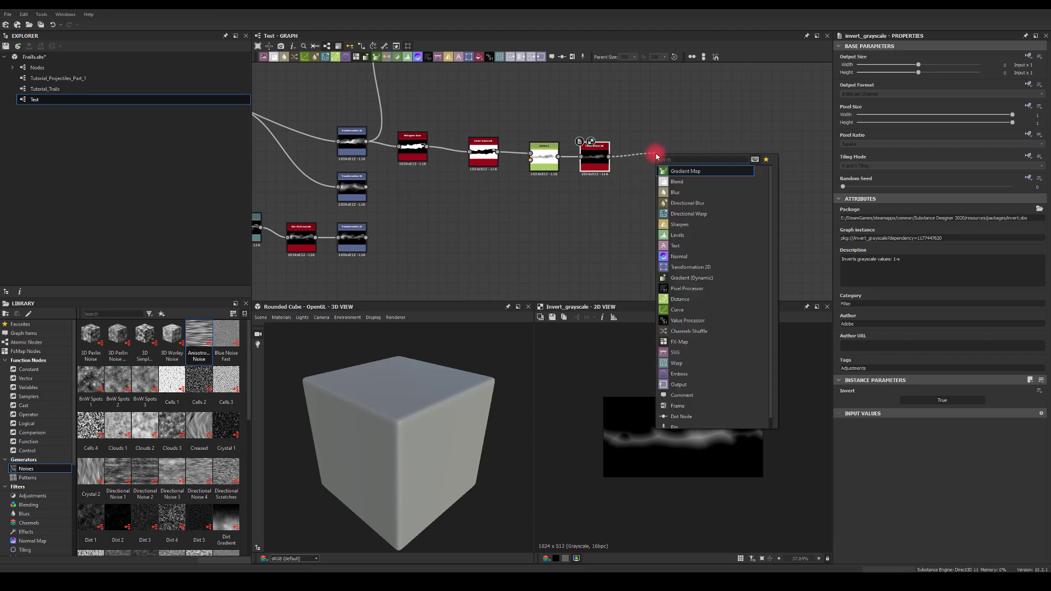
pyautogui.write('levels')
pyautogui.click(692, 207)
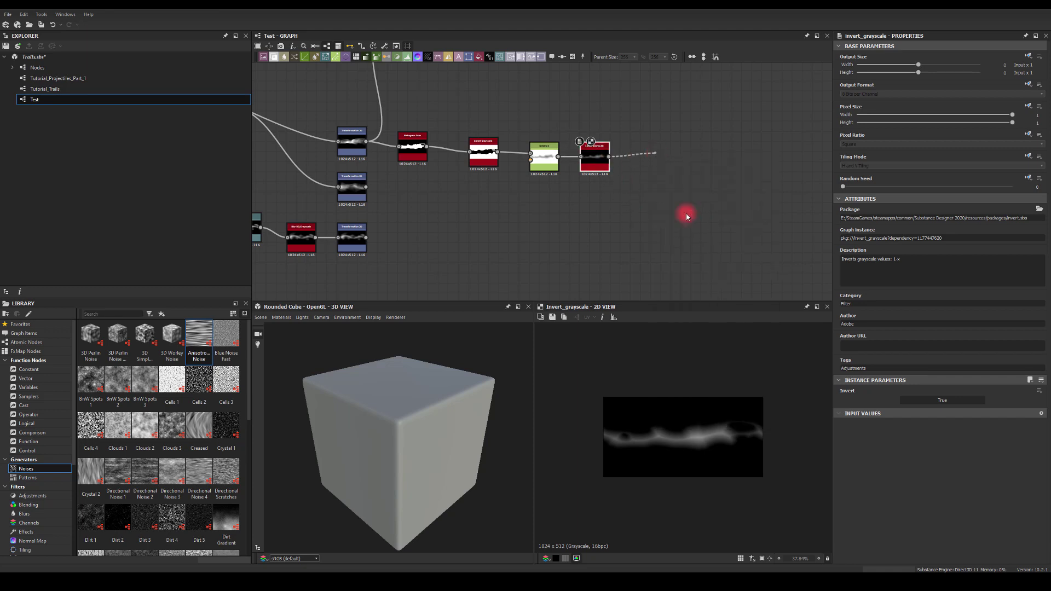
pyautogui.moveTo(846, 399); pyautogui.dragTo(963, 399)
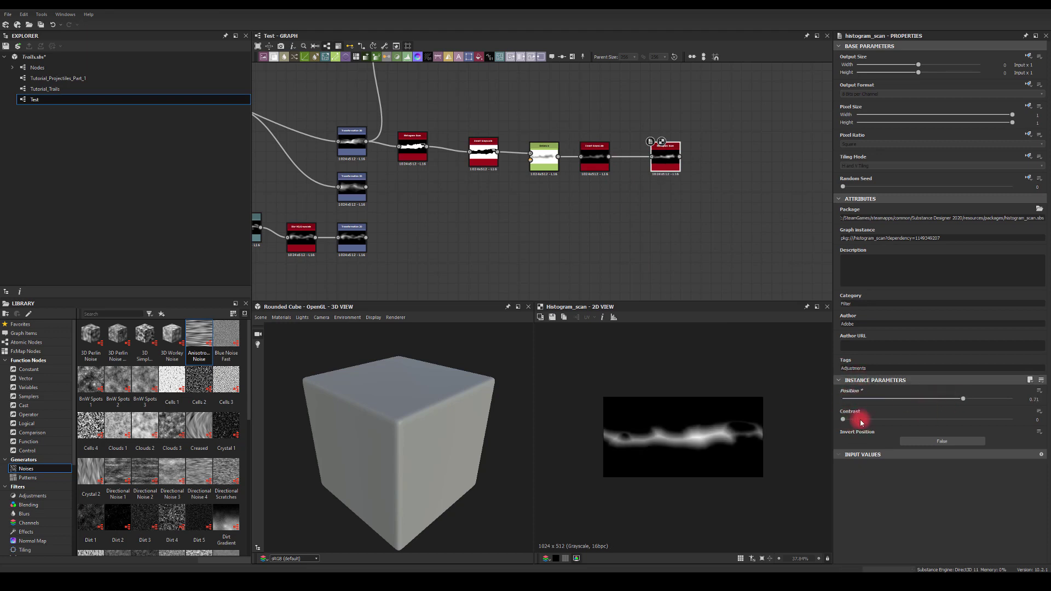
pyautogui.moveTo(843, 420); pyautogui.dragTo(993, 399)
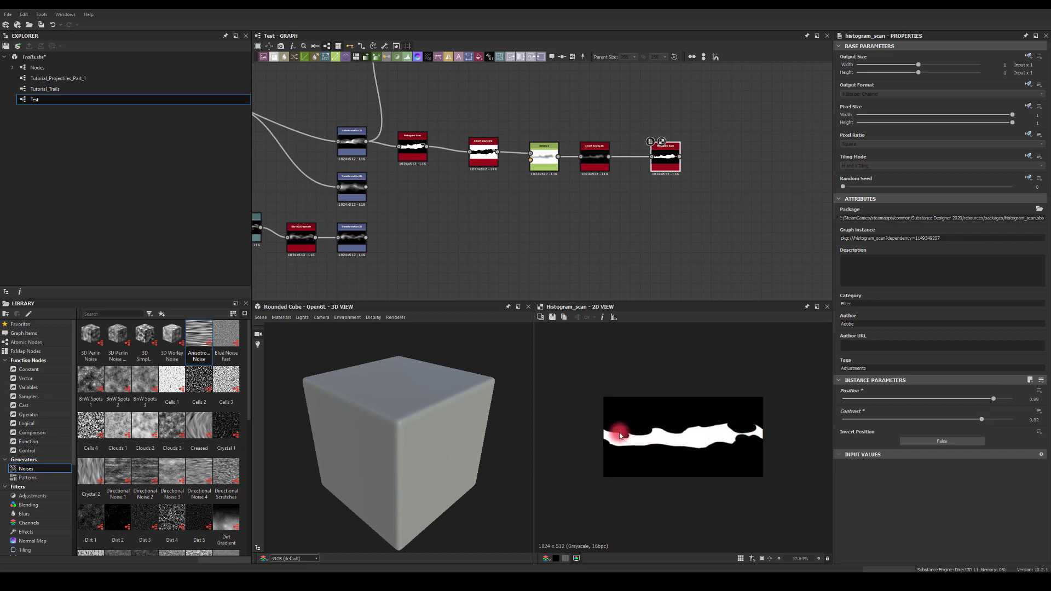
# Step: Lower the position of the first Histogram Scan node in the chain to about 0.59
pyautogui.doubleClick(409, 145)
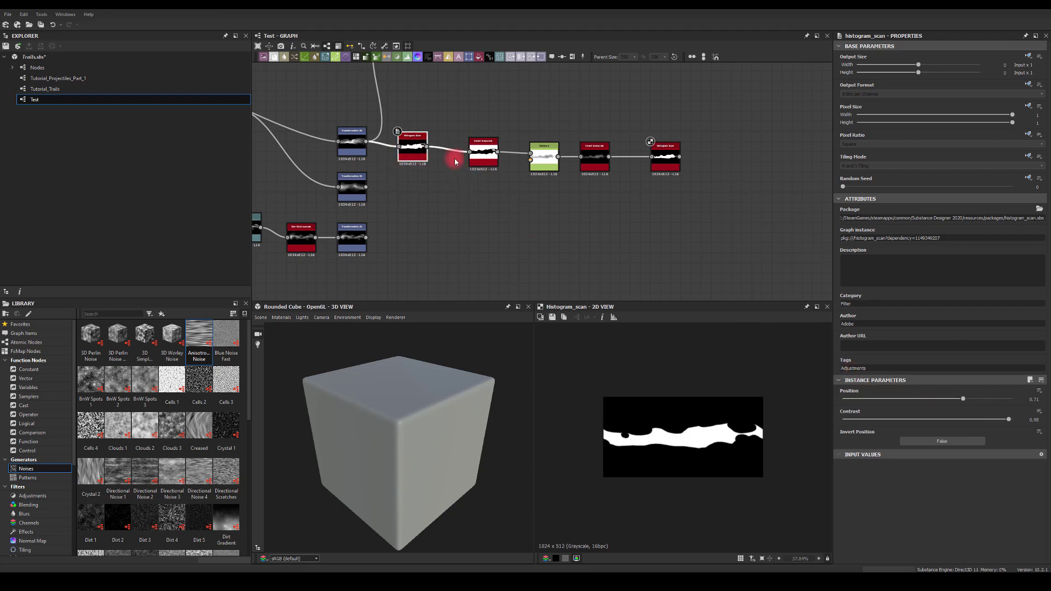
pyautogui.moveTo(963, 402)
pyautogui.mouseDown()
pyautogui.moveTo(942, 400)
pyautogui.moveTo(950, 400)
pyautogui.mouseUp()
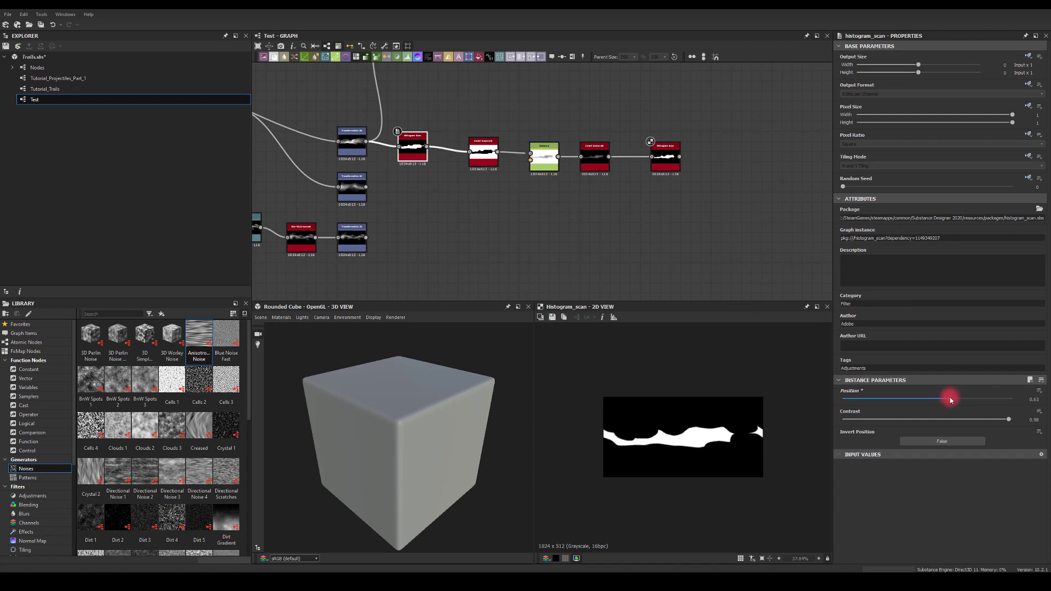
pyautogui.moveTo(949, 400); pyautogui.dragTo(944, 400)
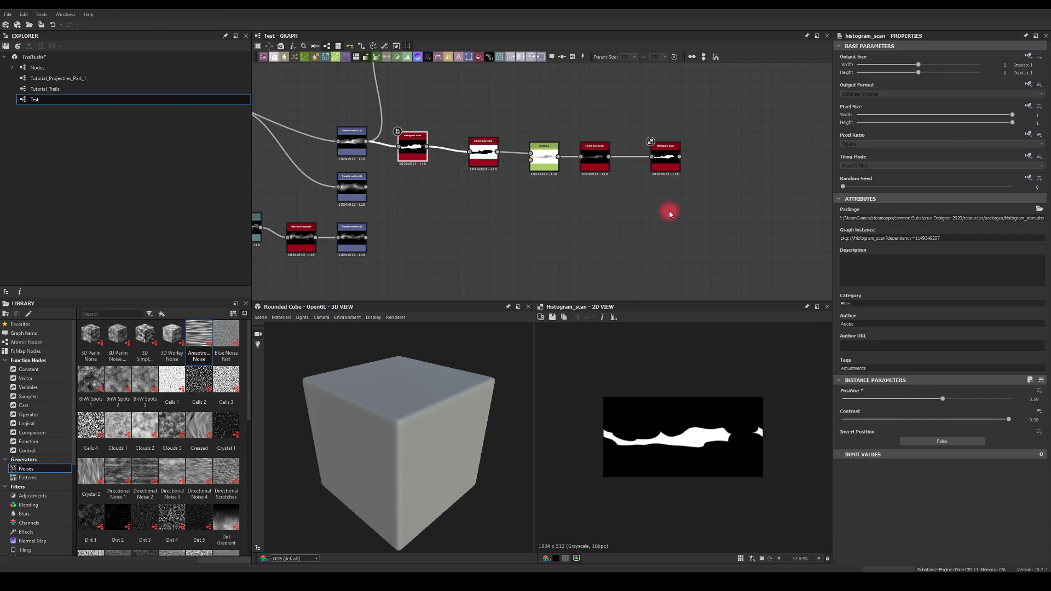
# Step: Add a Warp node fed by the output of the last Histogram Scan node
pyautogui.moveTo(685, 215); pyautogui.dragTo(589, 203, button='middle')
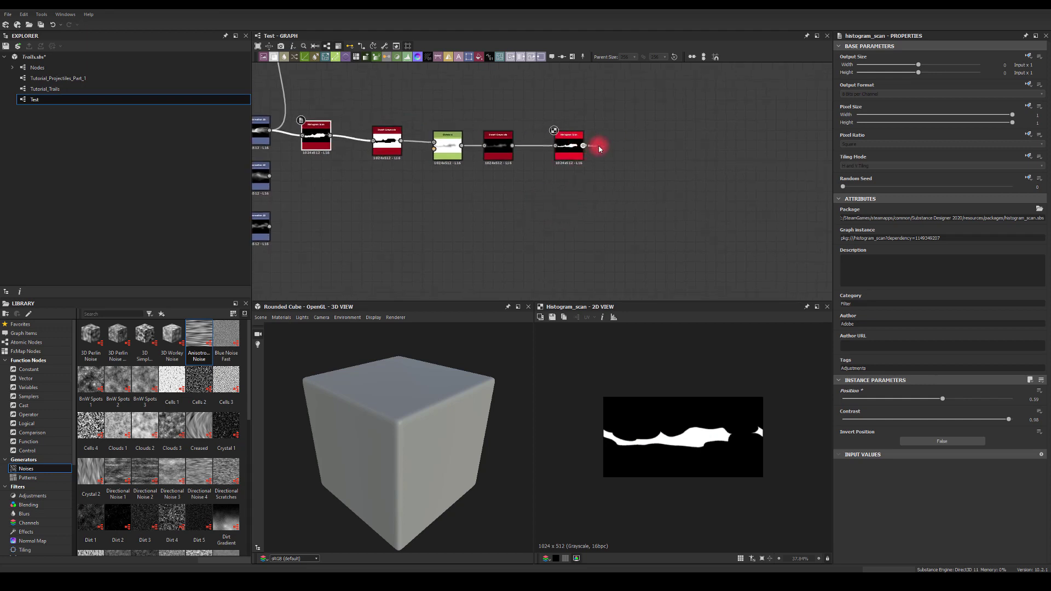
pyautogui.moveTo(599, 149); pyautogui.dragTo(633, 151)
pyautogui.write('warp')
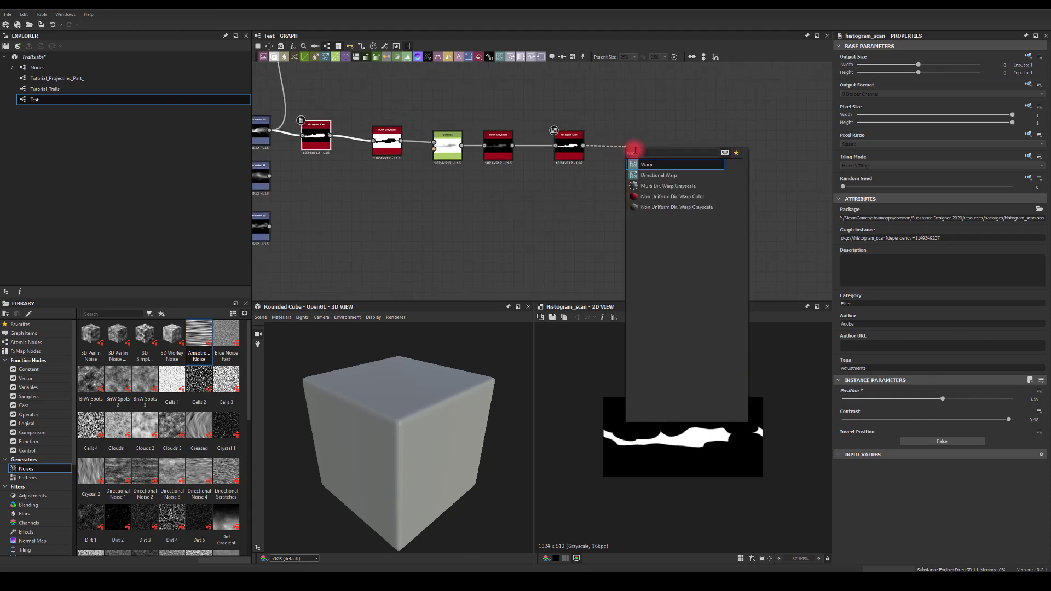
pyautogui.click(646, 165)
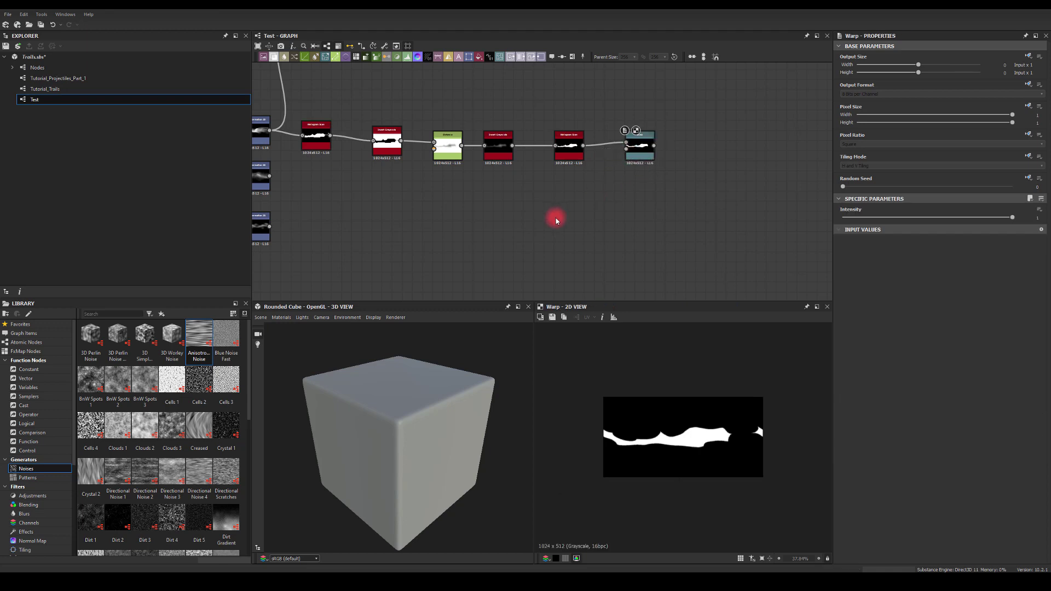
# Step: Add a Perlin Noise node below the chain and connect it to the Warp node's lower input
pyautogui.press('space')
pyautogui.write('perlin')
pyautogui.click(583, 247)
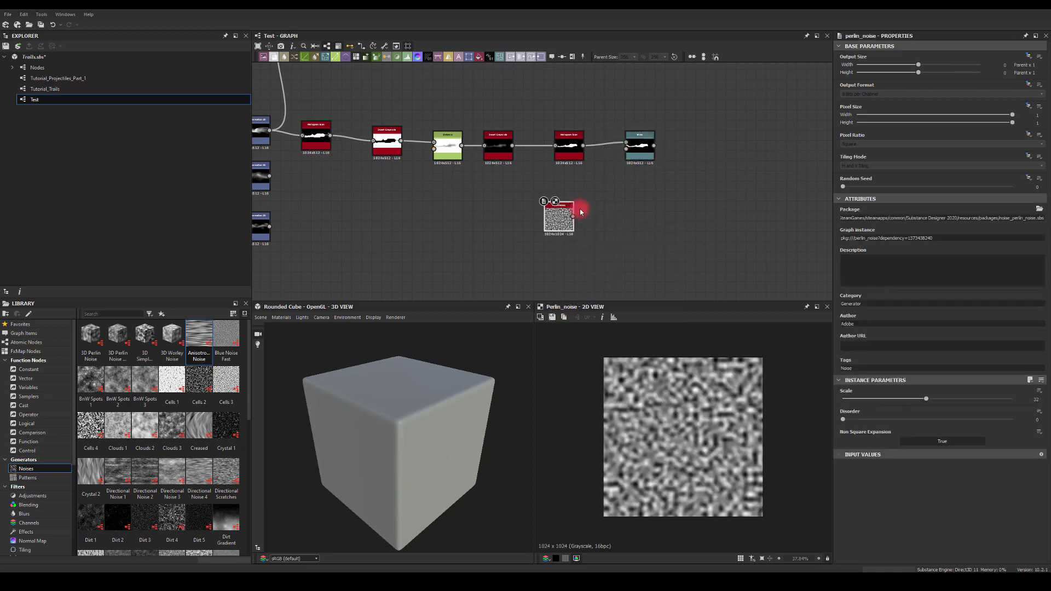
pyautogui.moveTo(614, 165); pyautogui.dragTo(642, 147)
pyautogui.click(642, 147)
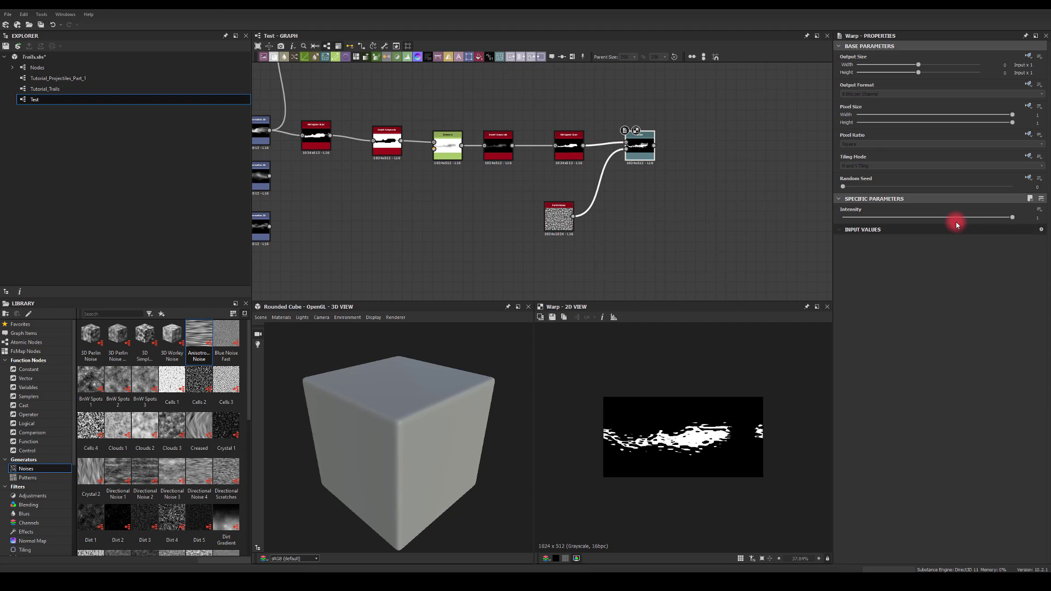
# Step: Set the Warp node's intensity to 10
pyautogui.click(1026, 218)
pyautogui.write('10')
pyautogui.press('Return')
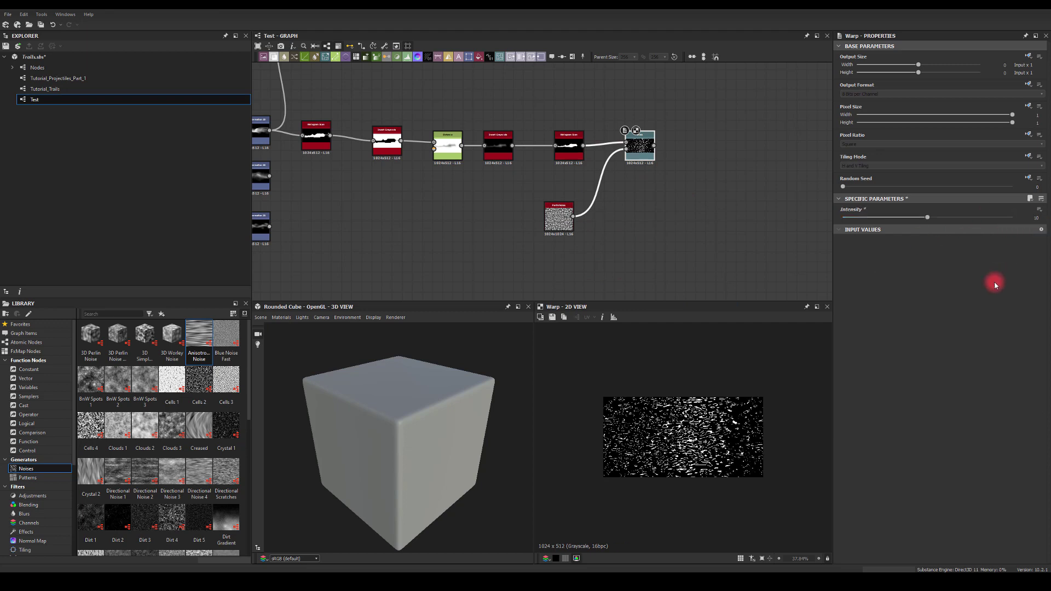
# Step: Set the Perlin Noise node's scale to 5 and its disorder to 0.63
pyautogui.click(559, 214)
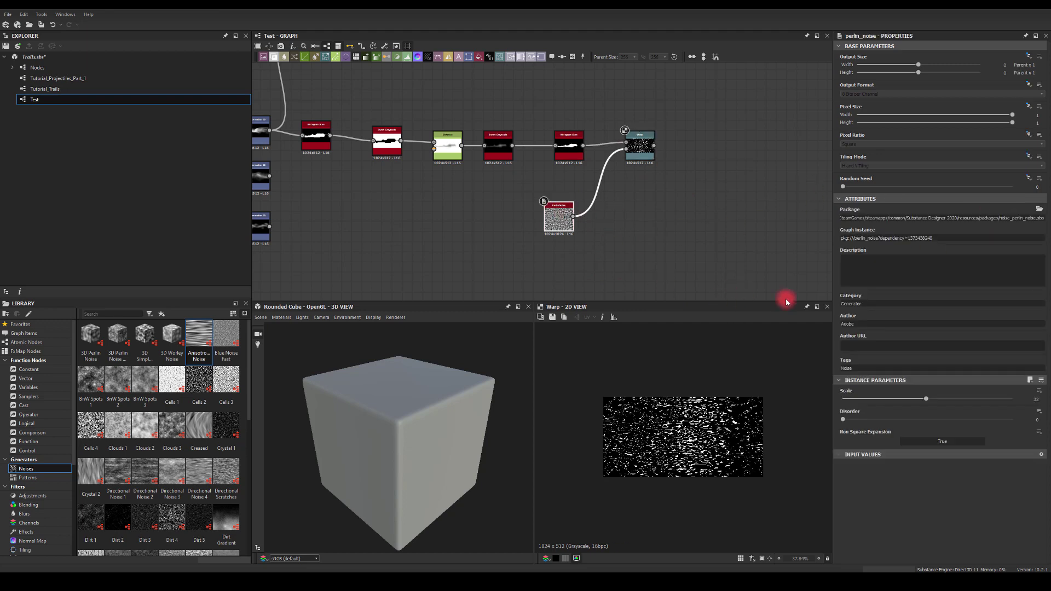
pyautogui.moveTo(906, 403); pyautogui.dragTo(899, 427)
pyautogui.click(1029, 399)
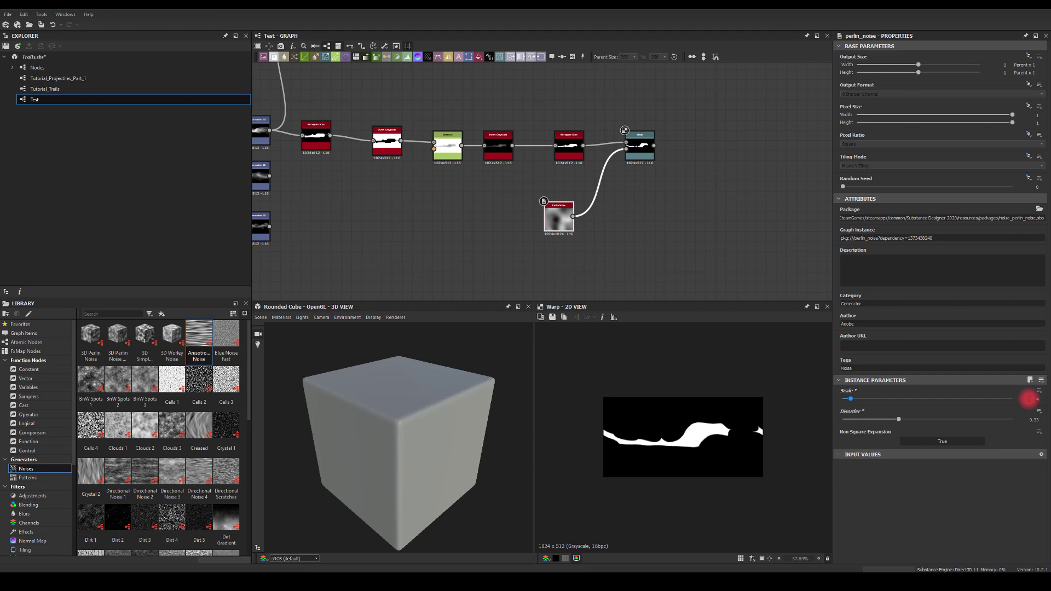
pyautogui.write('5')
pyautogui.press('Return')
pyautogui.moveTo(901, 421); pyautogui.dragTo(951, 412)
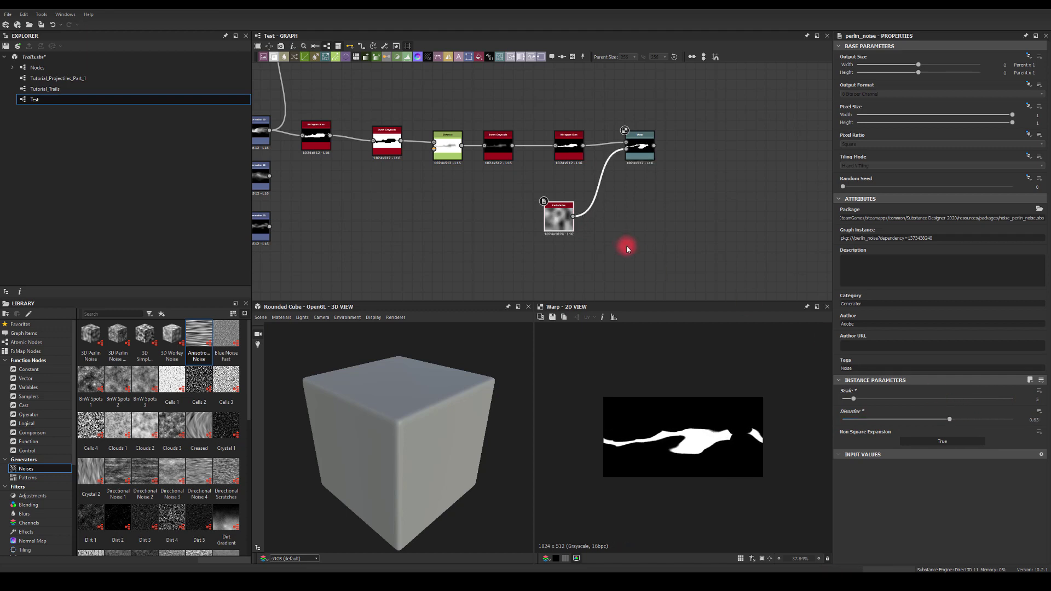
# Step: Move the Perlin Noise node under the Histogram Scan, then duplicate it with the Warp node and place the copies below
pyautogui.moveTo(555, 224); pyautogui.dragTo(566, 194)
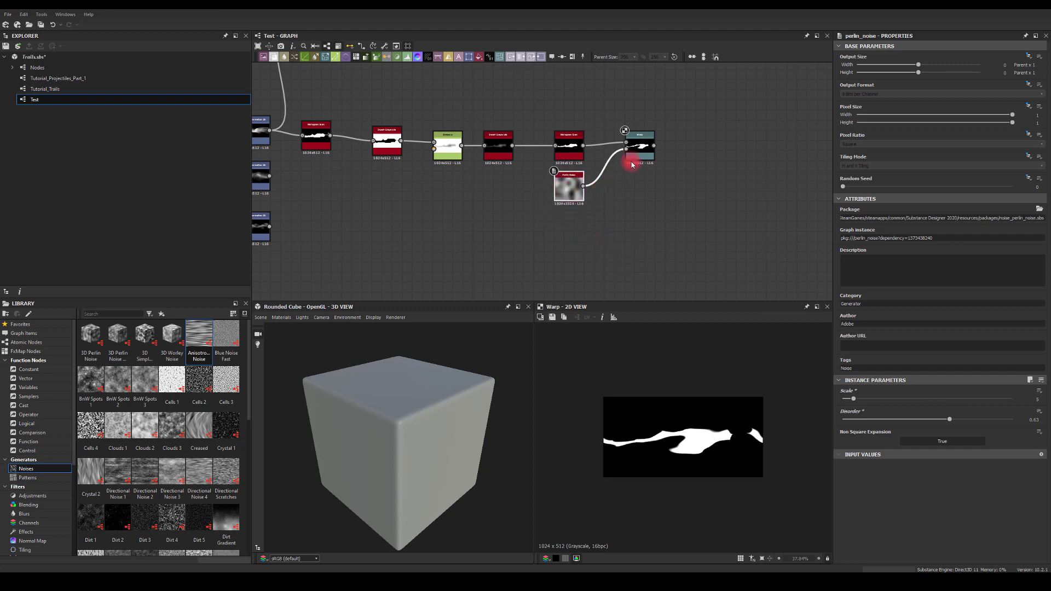
pyautogui.click(635, 146)
pyautogui.click(568, 190)
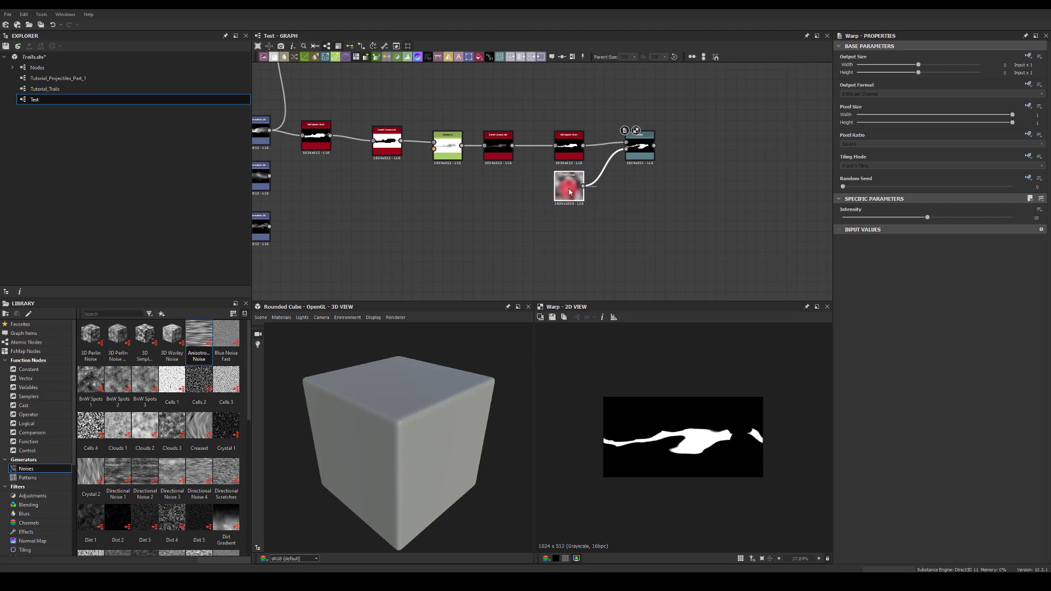
pyautogui.keyDown('shift'); pyautogui.click(638, 147); pyautogui.keyUp('shift')
pyautogui.hotkey('ctrl', 'd')
pyautogui.moveTo(582, 162); pyautogui.dragTo(644, 237)
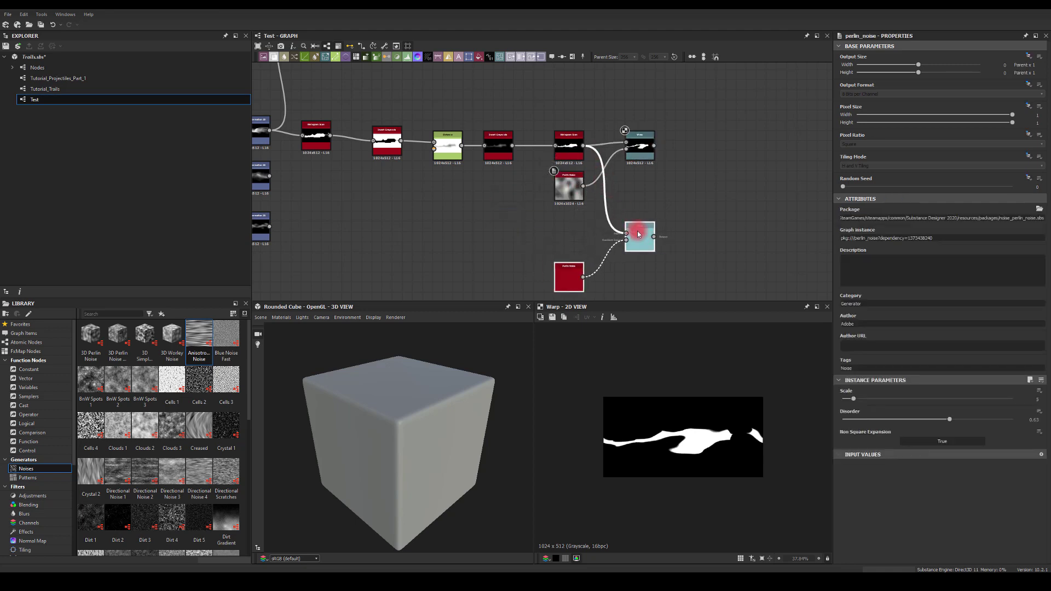
# Step: Change the duplicated Perlin Noise node's disorder and set the duplicated Warp node's intensity to about 9.22
pyautogui.click(637, 235)
pyautogui.moveTo(930, 218); pyautogui.dragTo(1019, 227)
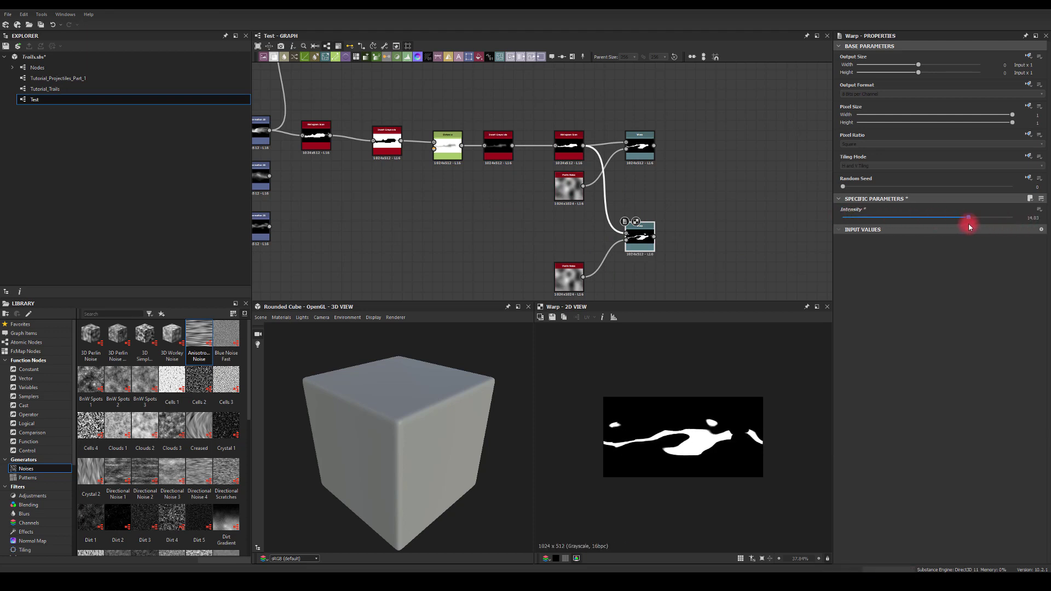
pyautogui.click(568, 277)
pyautogui.moveTo(944, 426); pyautogui.dragTo(885, 426)
pyautogui.click(639, 237)
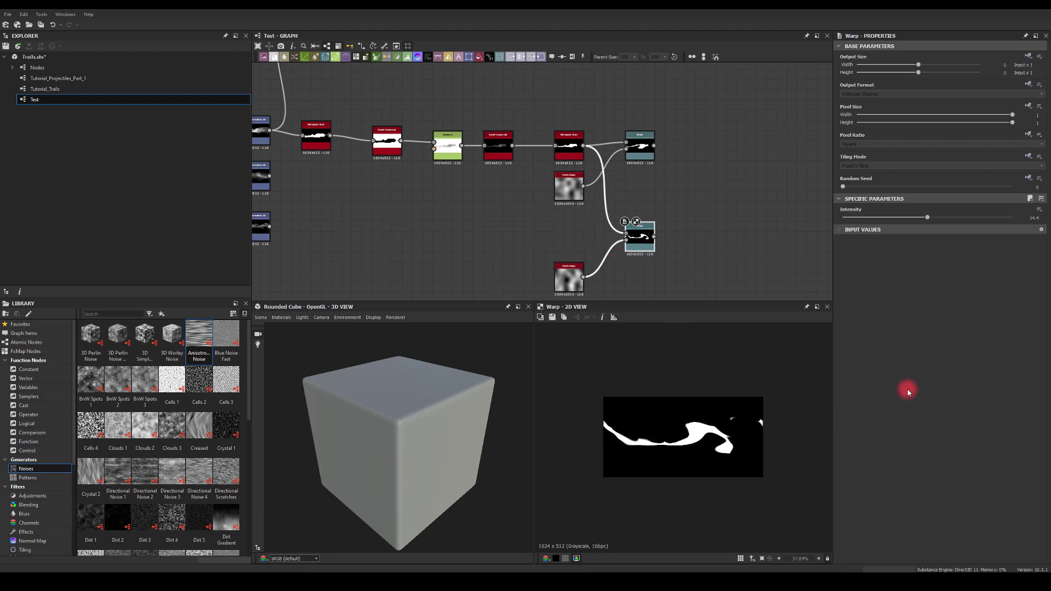
pyautogui.moveTo(903, 218)
pyautogui.mouseDown()
pyautogui.moveTo(863, 221)
pyautogui.moveTo(893, 217)
pyautogui.mouseUp()
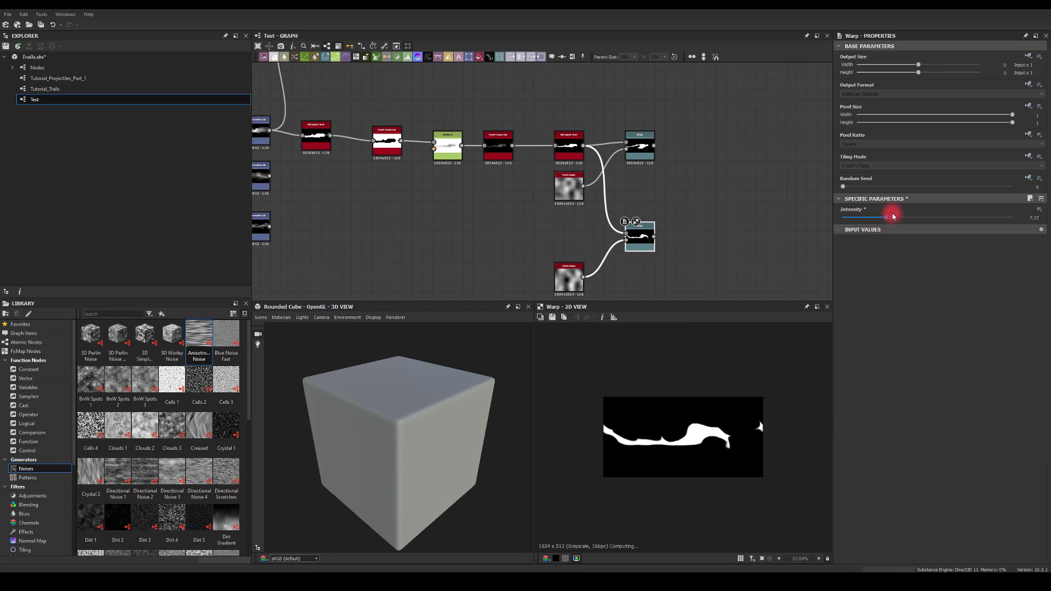
# Step: Set the duplicated Perlin Noise node's scale to 4 and its disorder to 0.85
pyautogui.click(569, 276)
pyautogui.moveTo(852, 405); pyautogui.dragTo(850, 405)
pyautogui.moveTo(685, 278); pyautogui.dragTo(636, 231, button='middle')
pyautogui.moveTo(885, 418); pyautogui.dragTo(987, 416)
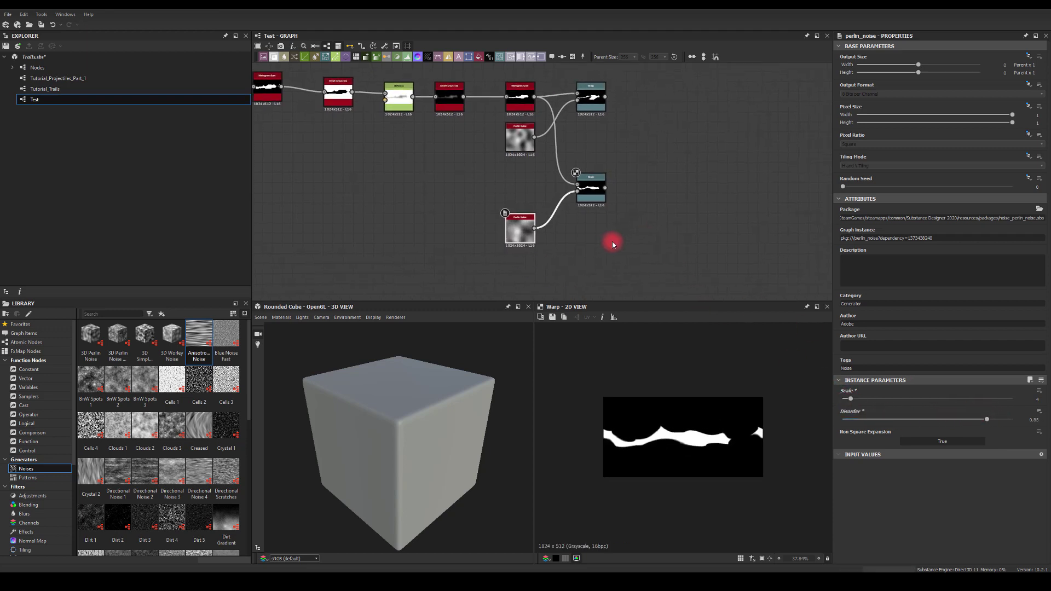
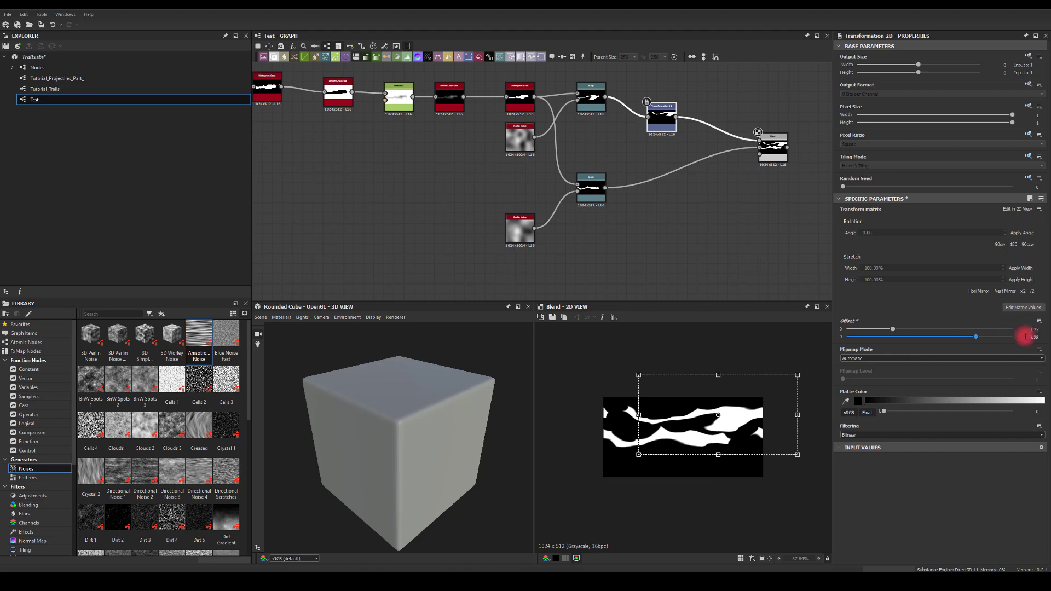
# Step: Set the Transformation 2D node's X offset to 0.25
pyautogui.click(1025, 331)
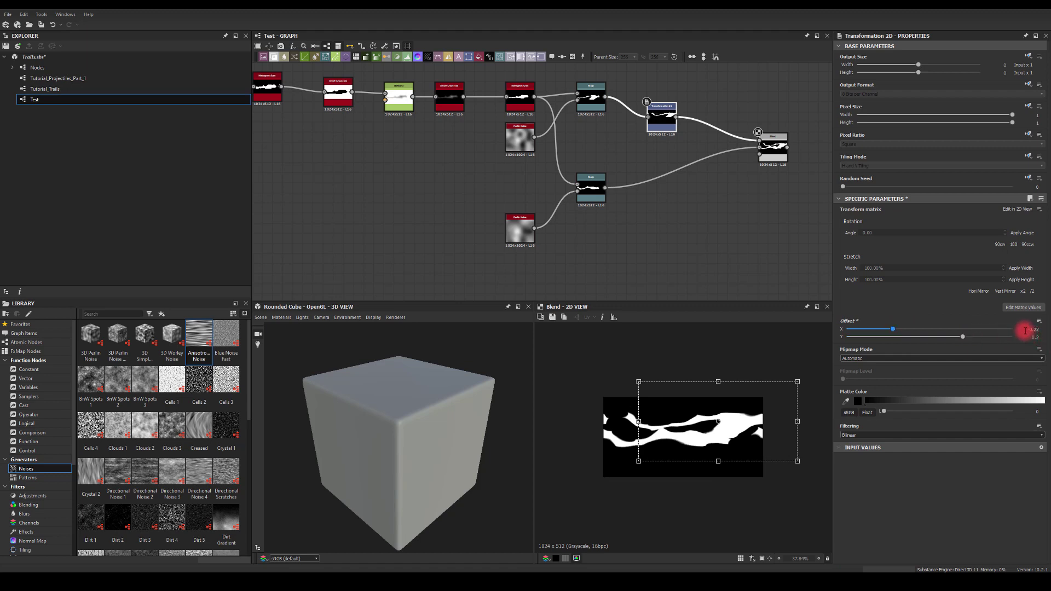
pyautogui.write('.25')
pyautogui.press('Return')
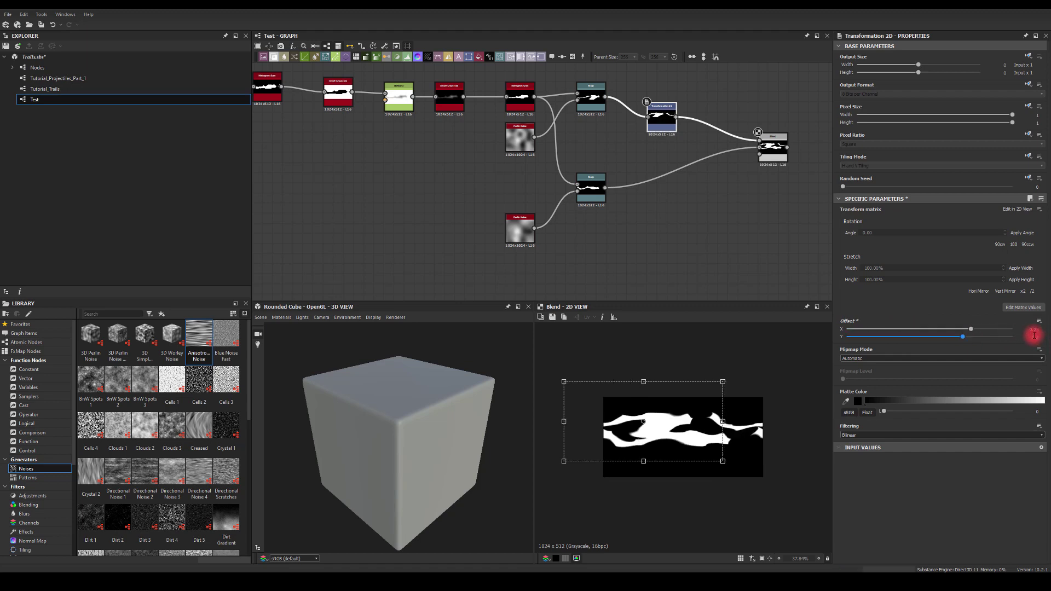
# Step: Duplicate the Transformation 2D node and insert the copy between the lower Warp node and the Blend node
pyautogui.click(657, 129)
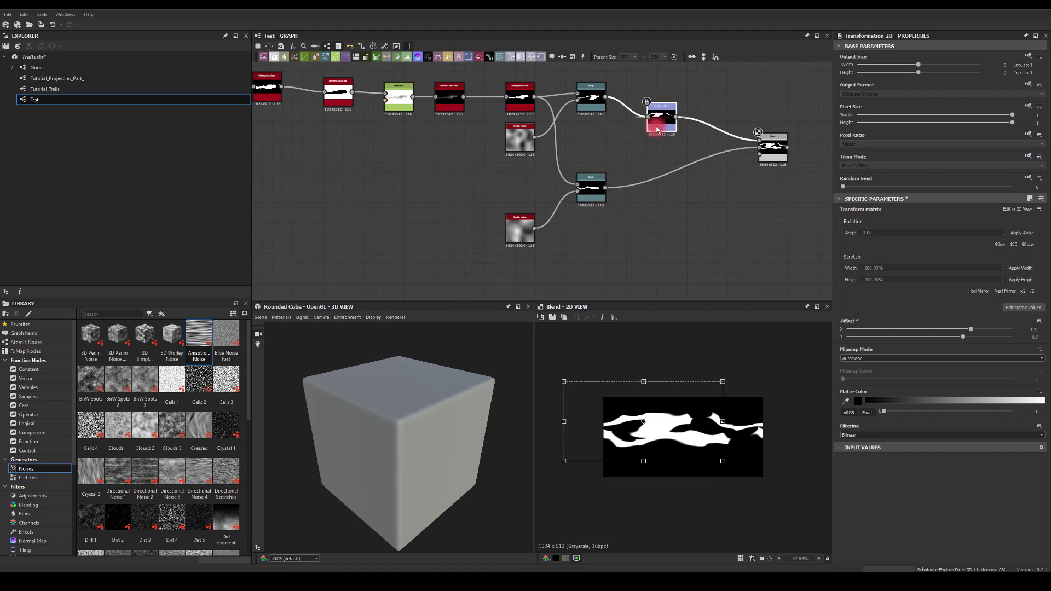
pyautogui.click(663, 151)
pyautogui.hotkey('ctrl', 'v')
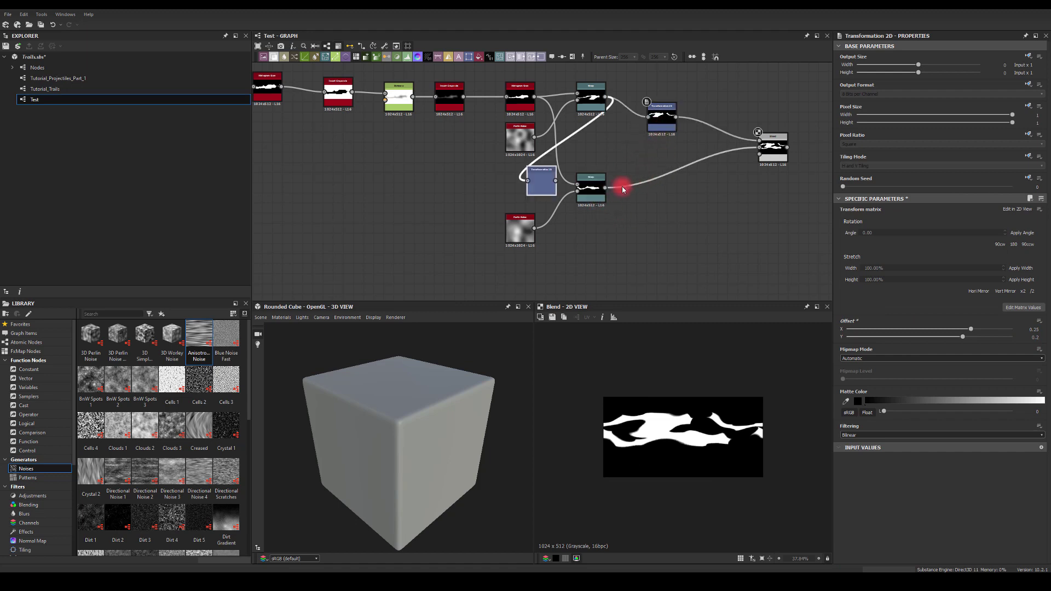
pyautogui.moveTo(544, 179); pyautogui.dragTo(651, 177)
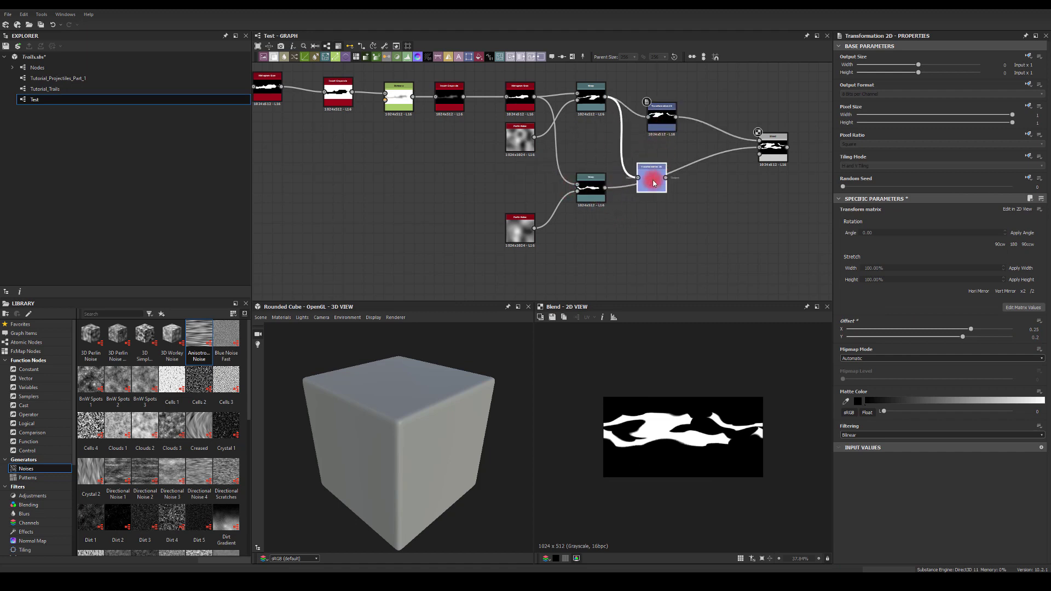
pyautogui.click(596, 189)
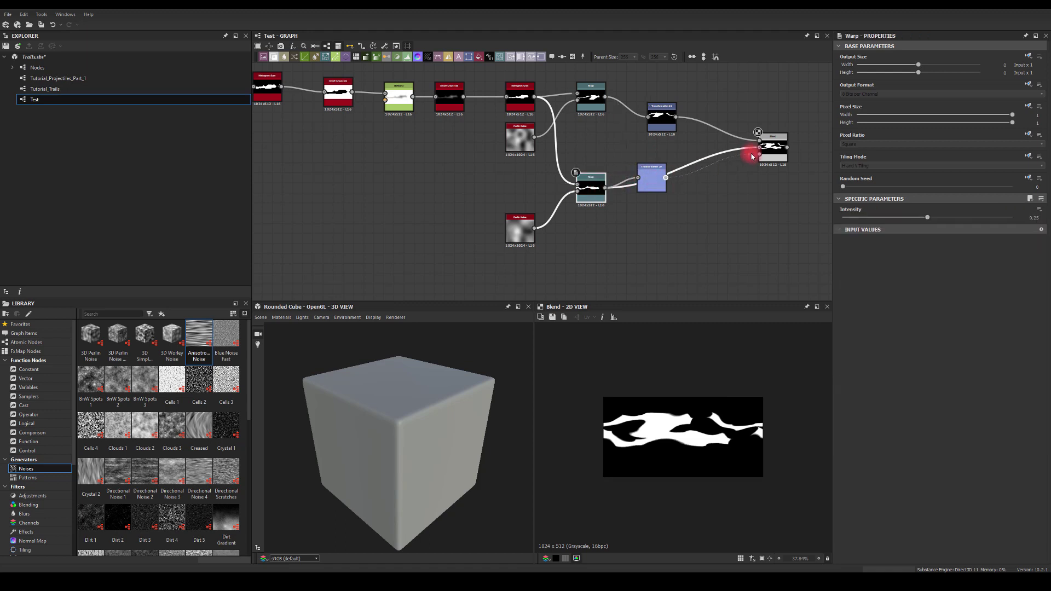
pyautogui.moveTo(656, 187); pyautogui.dragTo(666, 187)
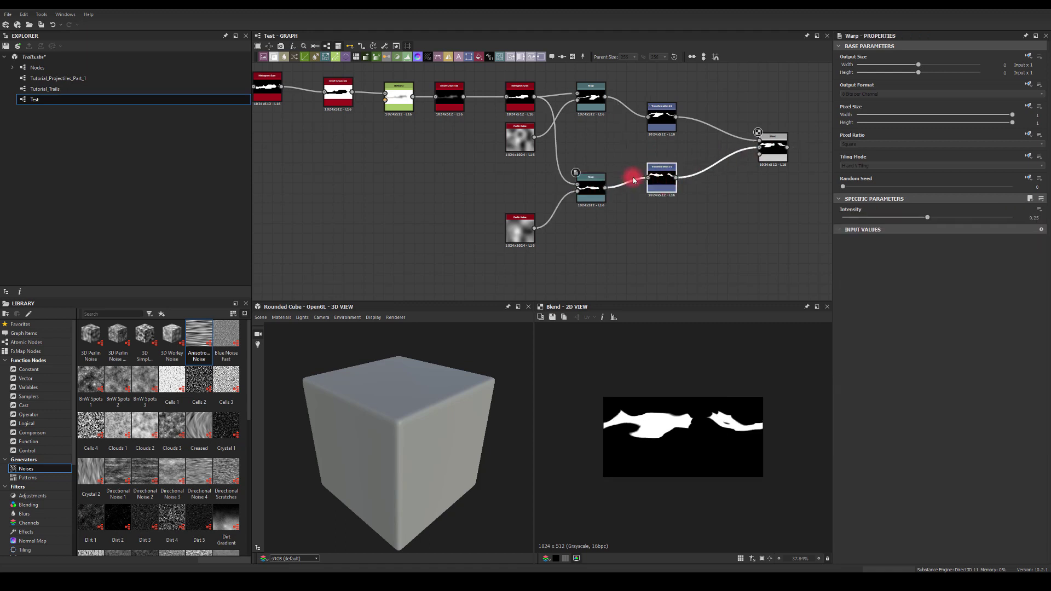
# Step: Set the copied Transformation 2D node's Y offset to -0.20 and preview the Blend node's output
pyautogui.click(663, 182)
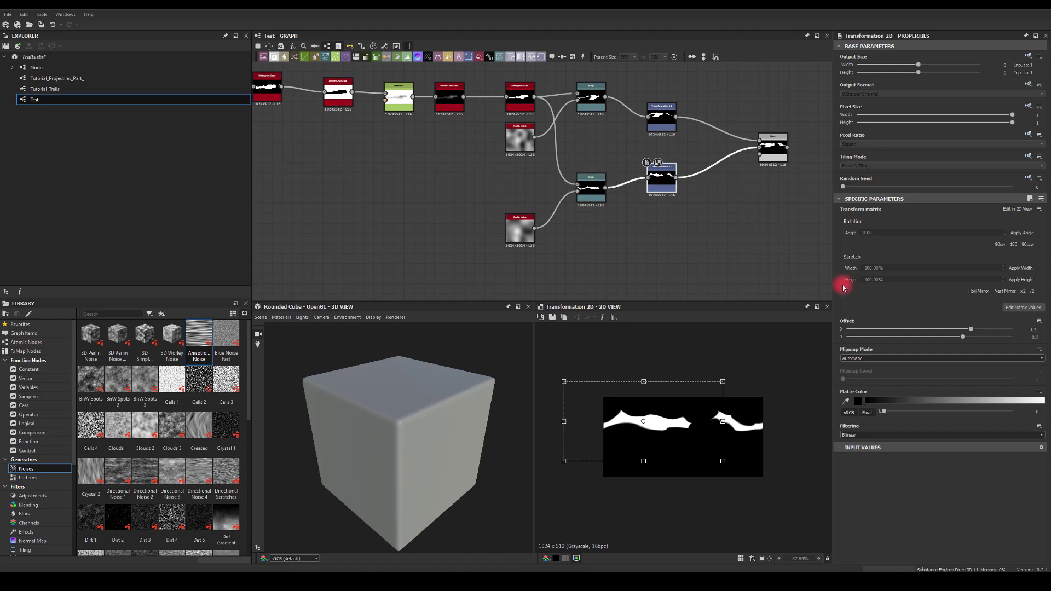
pyautogui.moveTo(964, 339); pyautogui.dragTo(906, 338)
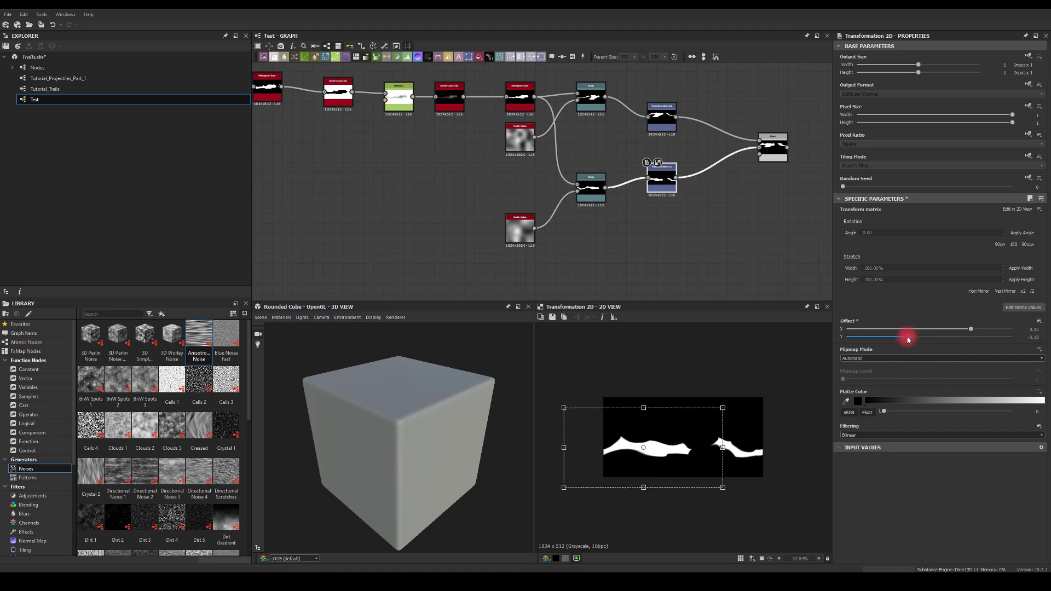
pyautogui.click(1023, 337)
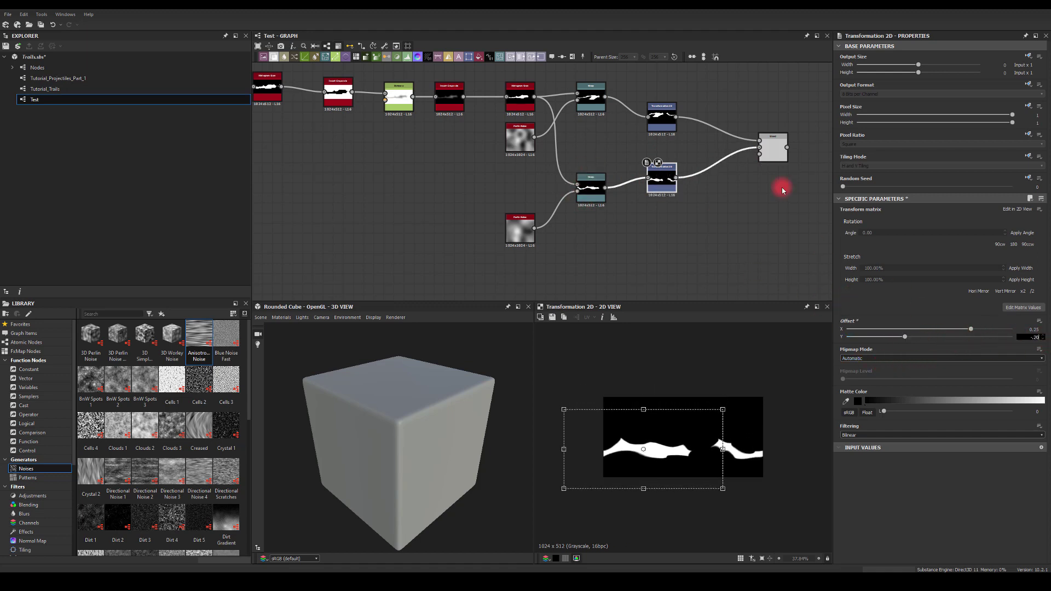
pyautogui.click(771, 147)
pyautogui.click(659, 181)
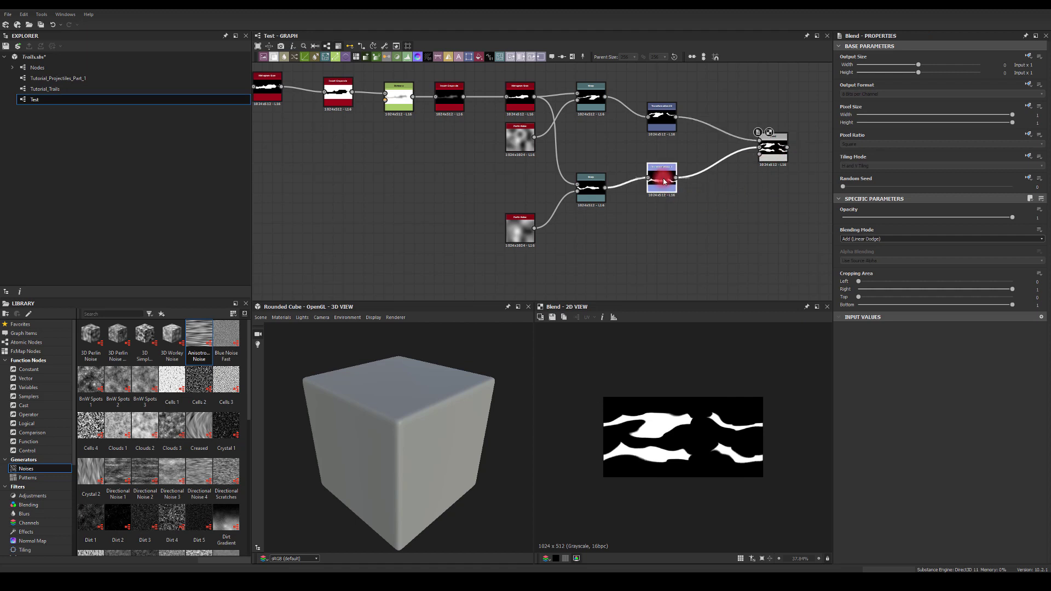
# Step: Shift the lower Transformation 2D node to an X offset of -0.1903 and a Y offset of -0.1991
pyautogui.moveTo(963, 335); pyautogui.dragTo(897, 329)
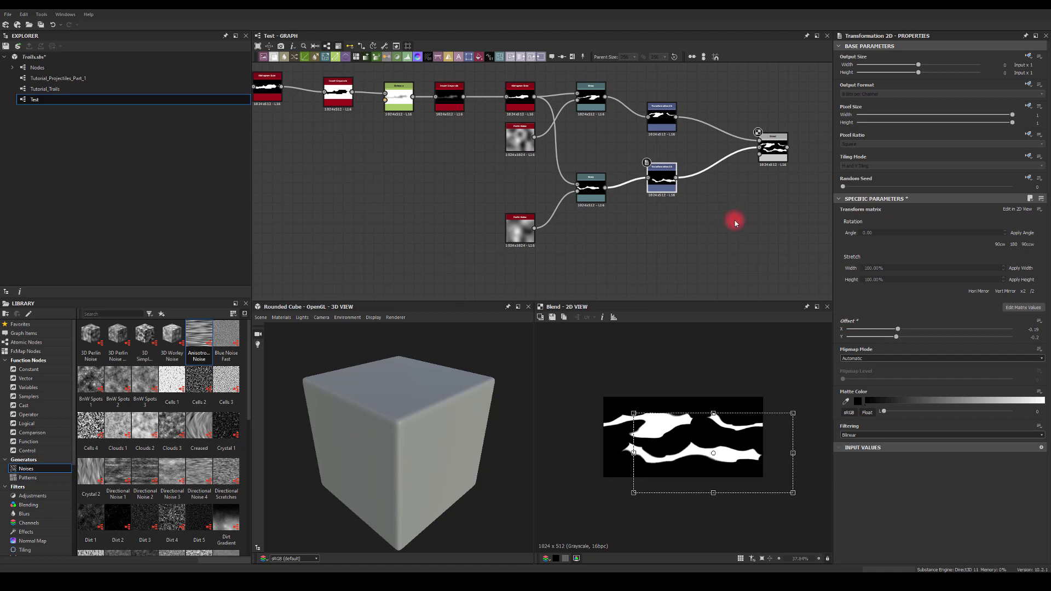
pyautogui.moveTo(495, 201); pyautogui.dragTo(511, 208, button='middle')
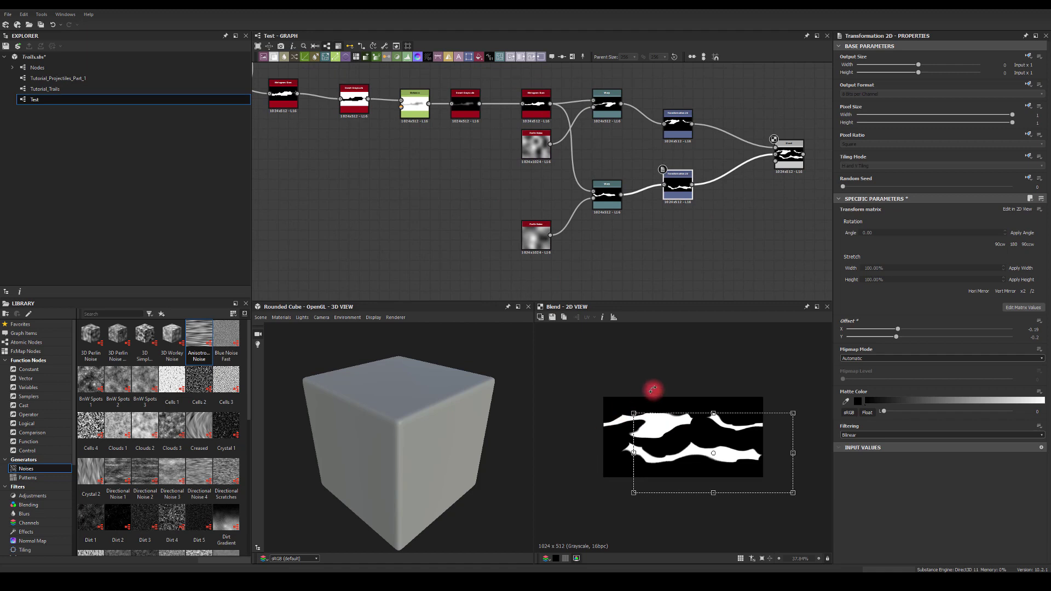
pyautogui.click(653, 432)
pyautogui.moveTo(641, 428)
pyautogui.mouseDown()
pyautogui.moveTo(633, 434)
pyautogui.moveTo(661, 423)
pyautogui.moveTo(639, 440)
pyautogui.mouseUp()
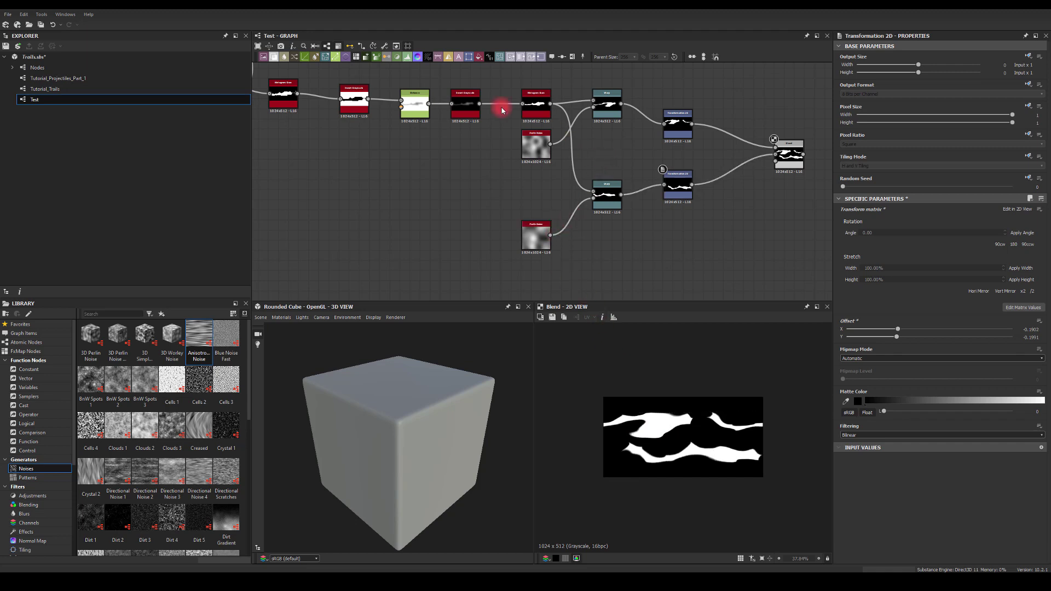
# Step: Lower the contrast of the Histogram Scan feeding both Warp nodes to 0.53 and set the upper Warp's intensity to about 1.7
pyautogui.click(473, 106)
pyautogui.click(536, 104)
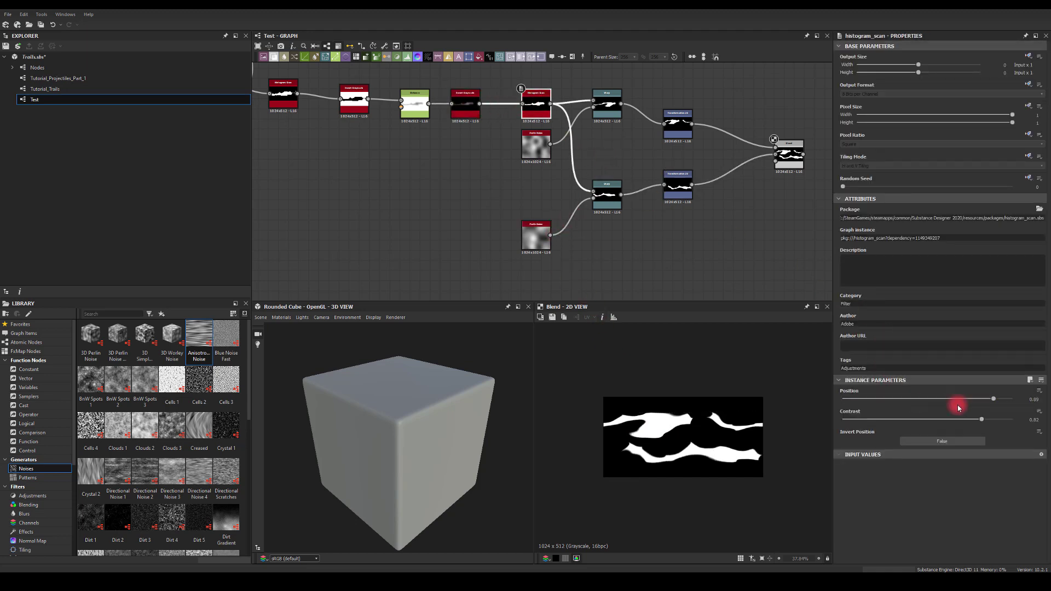
pyautogui.moveTo(979, 418); pyautogui.dragTo(993, 400)
pyautogui.click(606, 104)
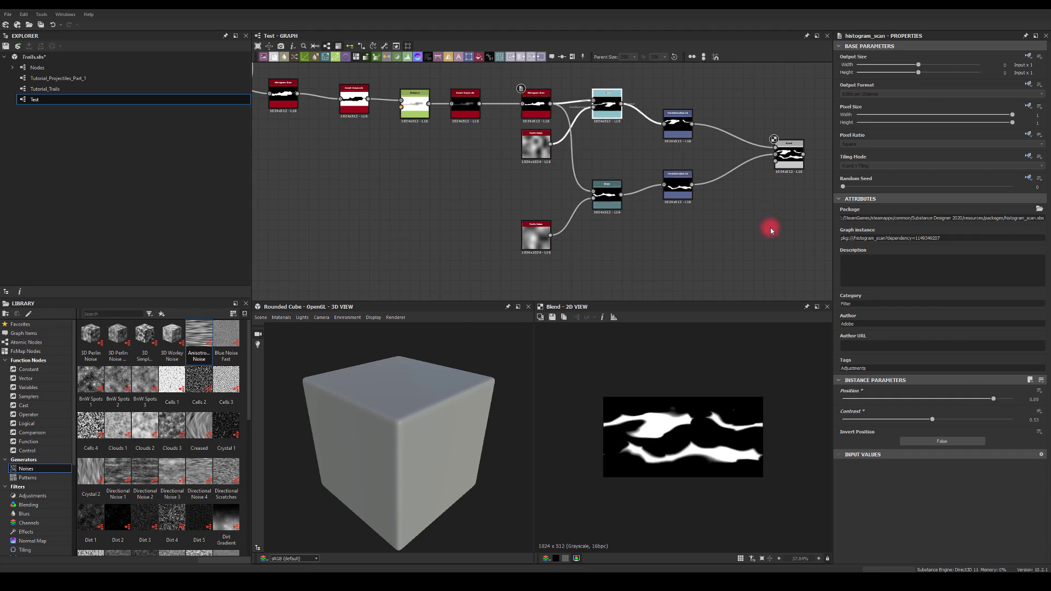
pyautogui.moveTo(924, 222); pyautogui.dragTo(859, 241)
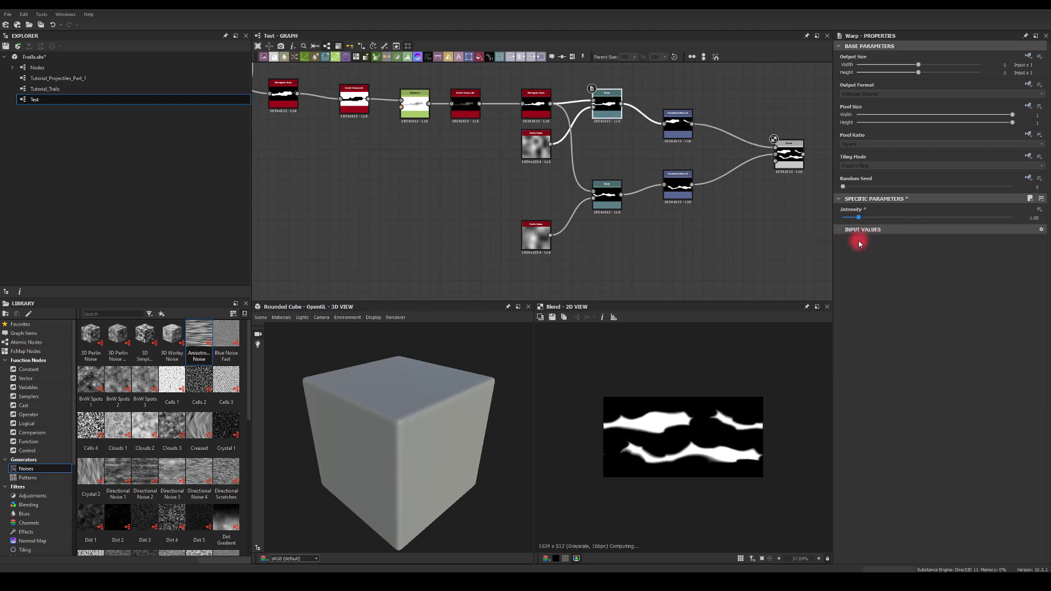
# Step: Set the earlier Histogram Scan node, upstream of the Invert Grayscale node, to position 0.69 and contrast 1
pyautogui.scroll(1, 774, 141)
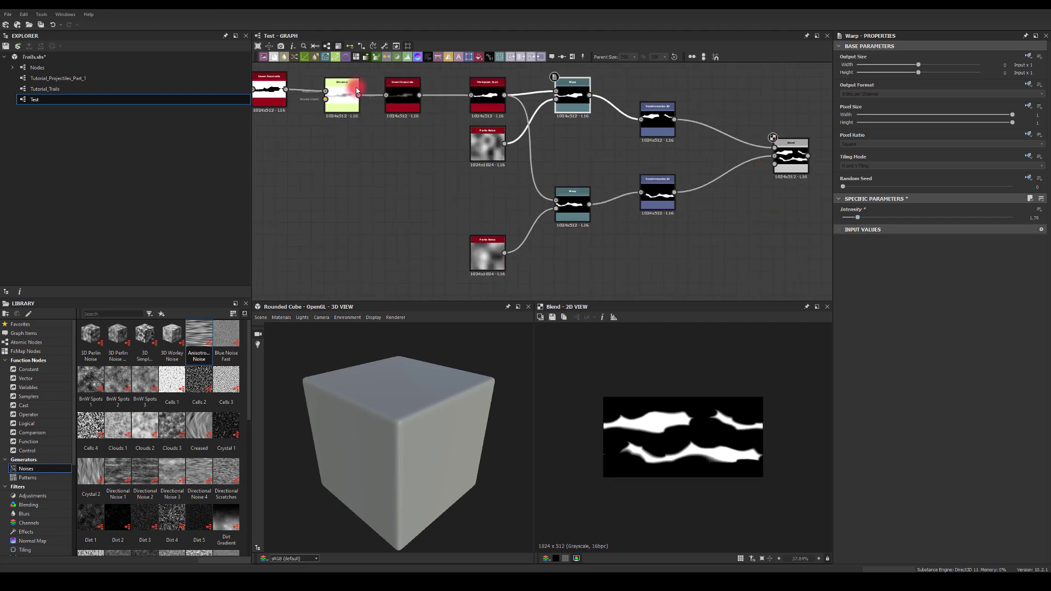
pyautogui.moveTo(274, 90); pyautogui.dragTo(326, 97, button='middle')
pyautogui.scroll(-2, 399, 164)
pyautogui.click(330, 120)
pyautogui.moveTo(951, 402)
pyautogui.mouseDown()
pyautogui.moveTo(922, 399)
pyautogui.moveTo(963, 399)
pyautogui.mouseUp()
pyautogui.moveTo(1008, 423)
pyautogui.mouseDown()
pyautogui.moveTo(950, 419)
pyautogui.moveTo(1019, 420)
pyautogui.mouseUp()
pyautogui.moveTo(962, 400)
pyautogui.mouseDown()
pyautogui.moveTo(972, 395)
pyautogui.moveTo(958, 395)
pyautogui.mouseUp()
pyautogui.moveTo(775, 250); pyautogui.dragTo(617, 206, button='middle')
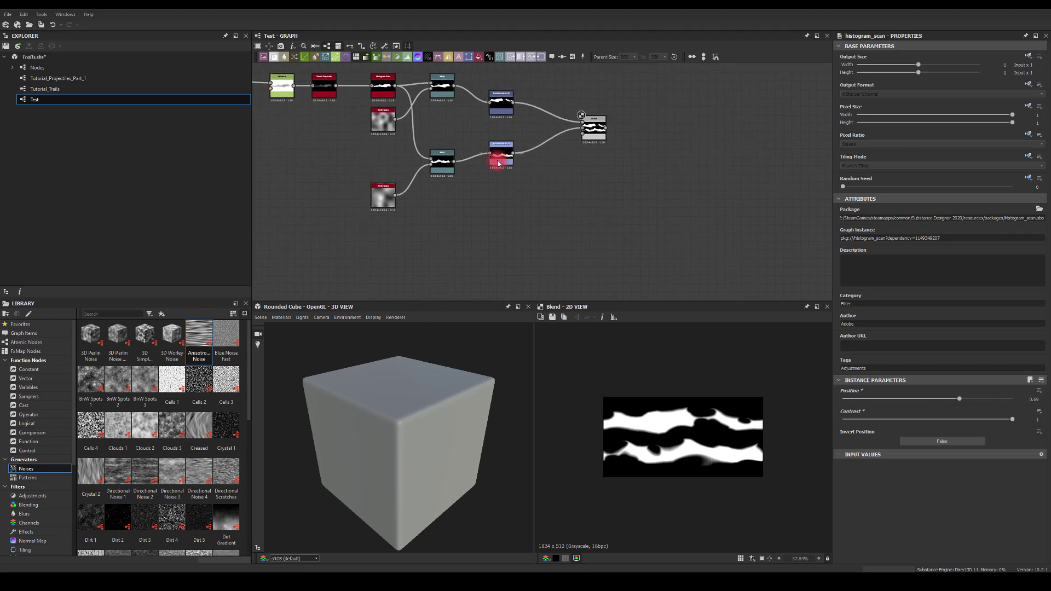
# Step: Fine-tune the contrast and position of the Histogram Scan node that feeds both Warp nodes
pyautogui.click(383, 86)
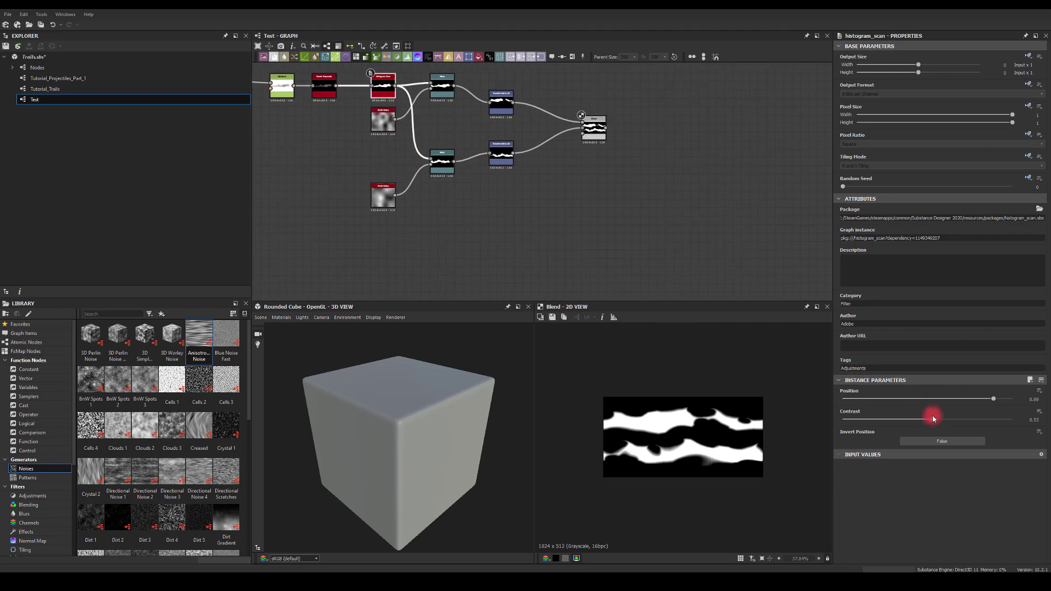
pyautogui.moveTo(933, 420)
pyautogui.mouseDown()
pyautogui.moveTo(978, 424)
pyautogui.moveTo(927, 421)
pyautogui.mouseUp()
pyautogui.moveTo(988, 403)
pyautogui.mouseDown()
pyautogui.moveTo(970, 398)
pyautogui.moveTo(1004, 399)
pyautogui.moveTo(995, 399)
pyautogui.mouseUp()
# Step: Add a Warp node connected to the Blend node's output
pyautogui.click(600, 131)
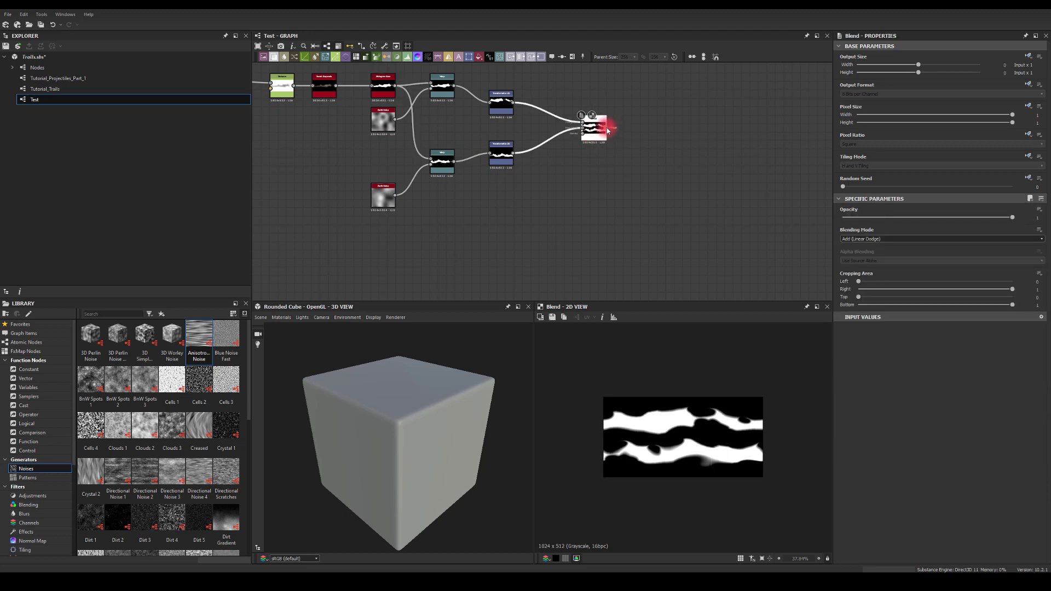
pyautogui.moveTo(606, 127); pyautogui.dragTo(668, 139)
pyautogui.write('war')
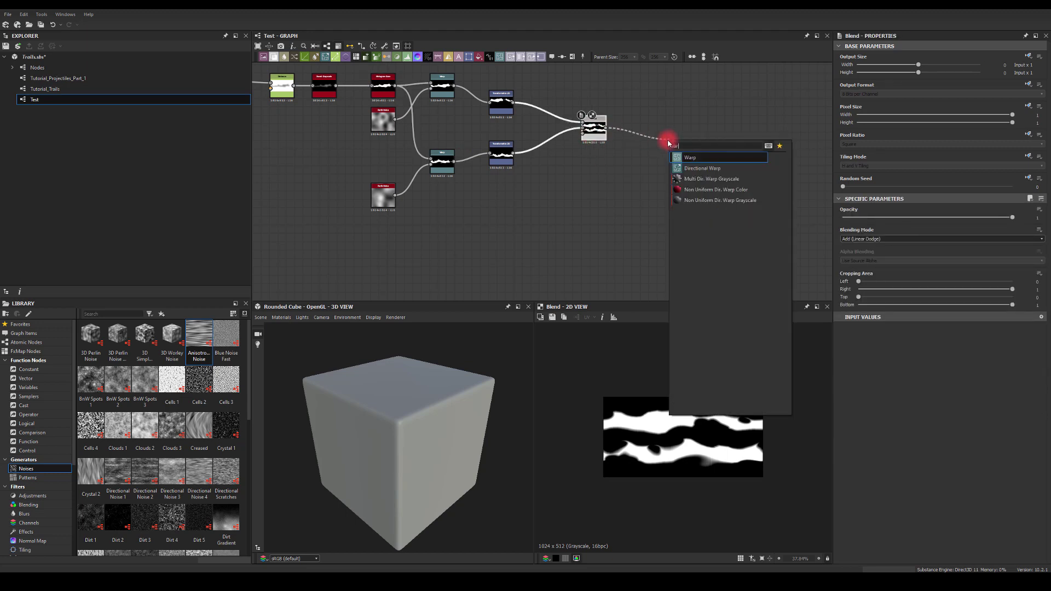
pyautogui.click(699, 159)
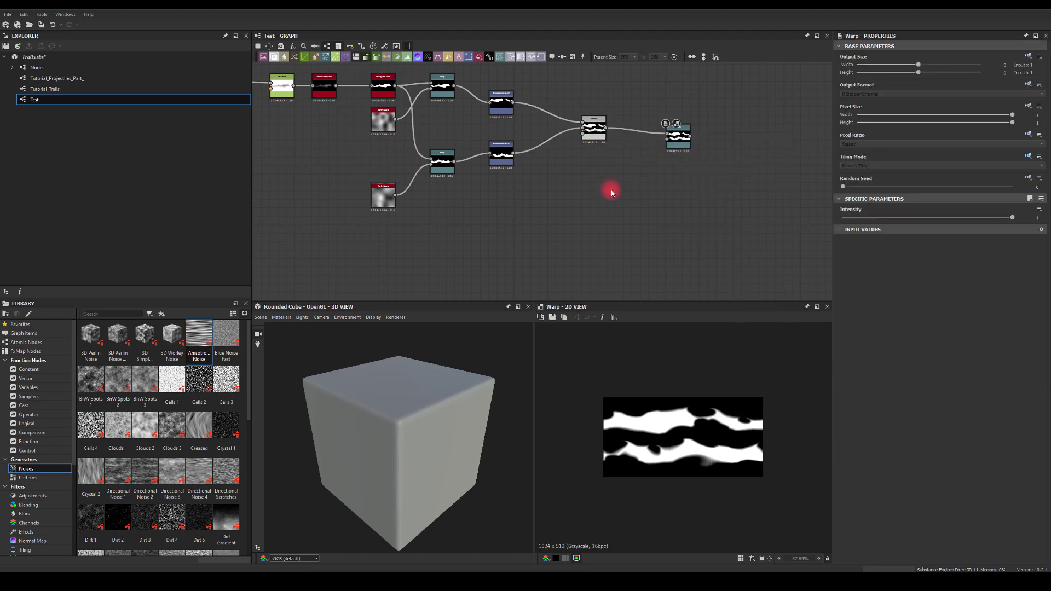
# Step: Add a Perlin Noise node, connect it to the new Warp node's gradient input, and preview the warp
pyautogui.press('space')
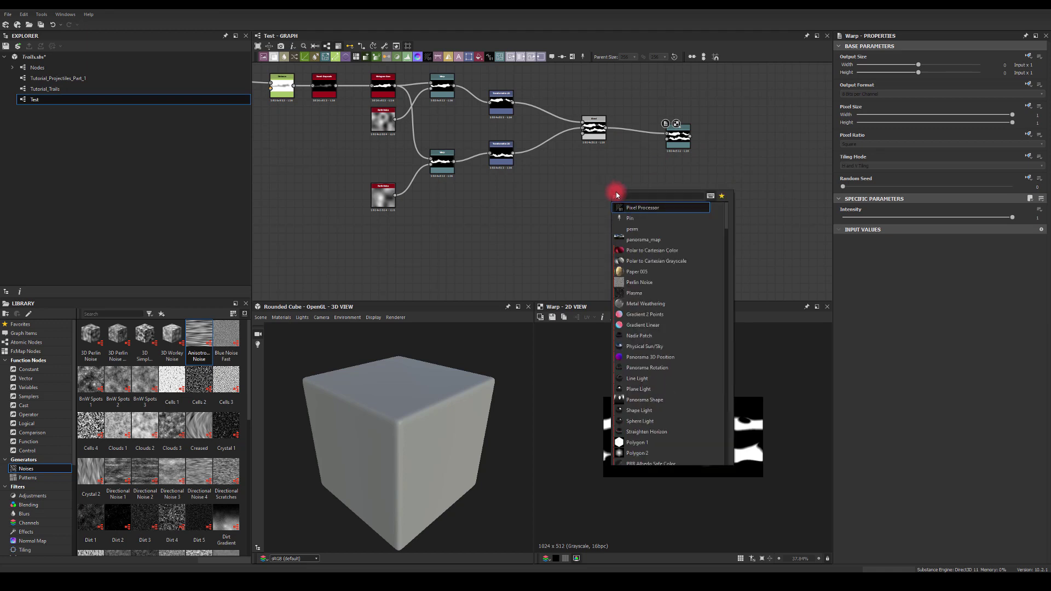
pyautogui.write('per')
pyautogui.click(636, 219)
pyautogui.moveTo(624, 192); pyautogui.dragTo(667, 137)
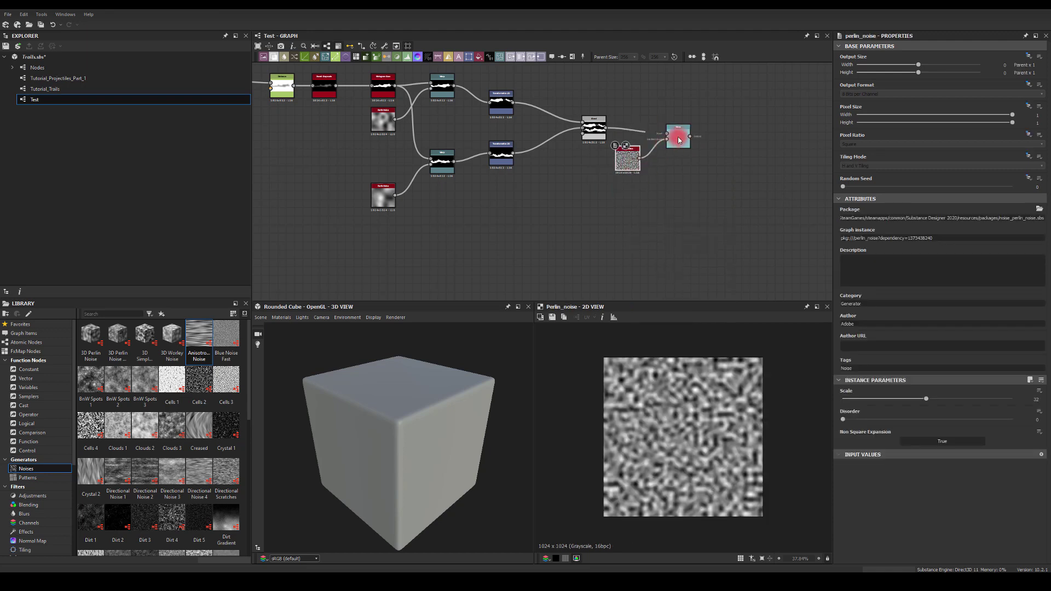
pyautogui.doubleClick(678, 136)
# Step: Set the new Perlin Noise node's scale to 4 and disorder to 0.4, and raise the new Warp's intensity to about 8.5
pyautogui.click(622, 159)
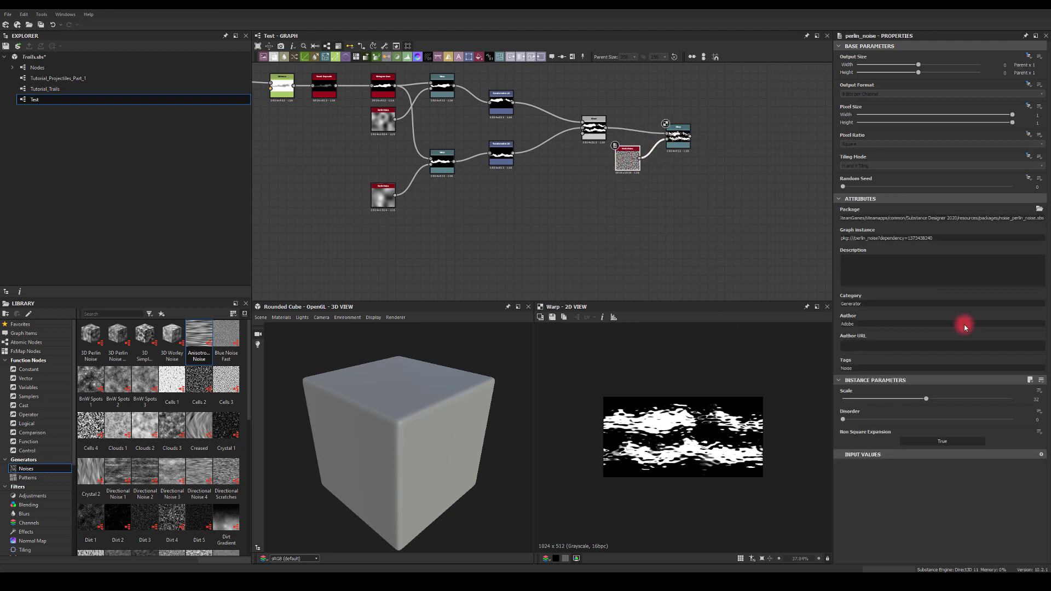
pyautogui.moveTo(891, 418); pyautogui.dragTo(850, 401)
pyautogui.click(682, 148)
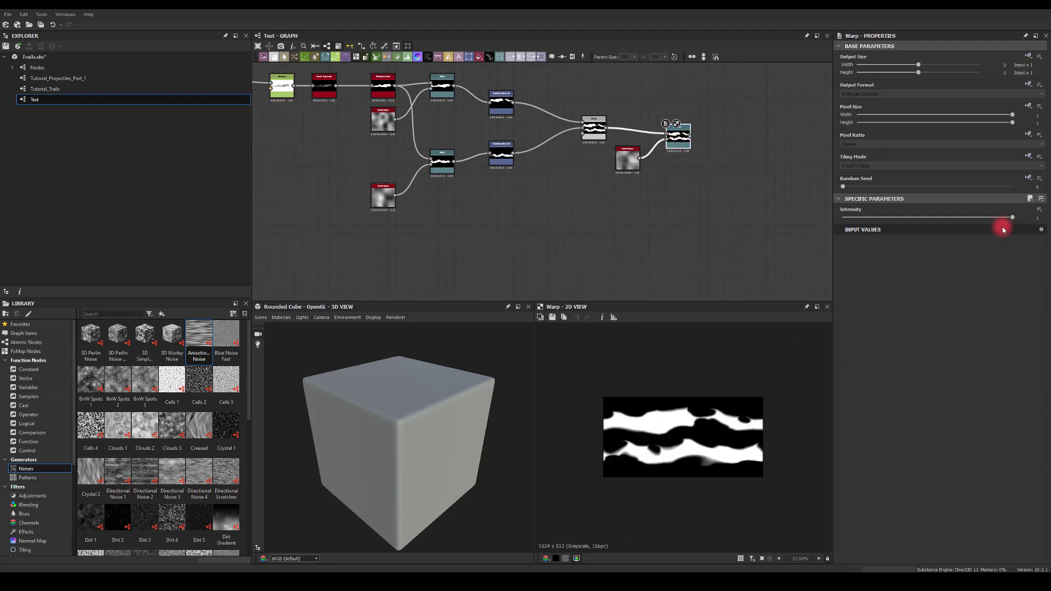
pyautogui.moveTo(1041, 218); pyautogui.dragTo(1048, 221)
pyautogui.moveTo(923, 220)
pyautogui.mouseDown()
pyautogui.moveTo(884, 217)
pyautogui.moveTo(916, 219)
pyautogui.mouseUp()
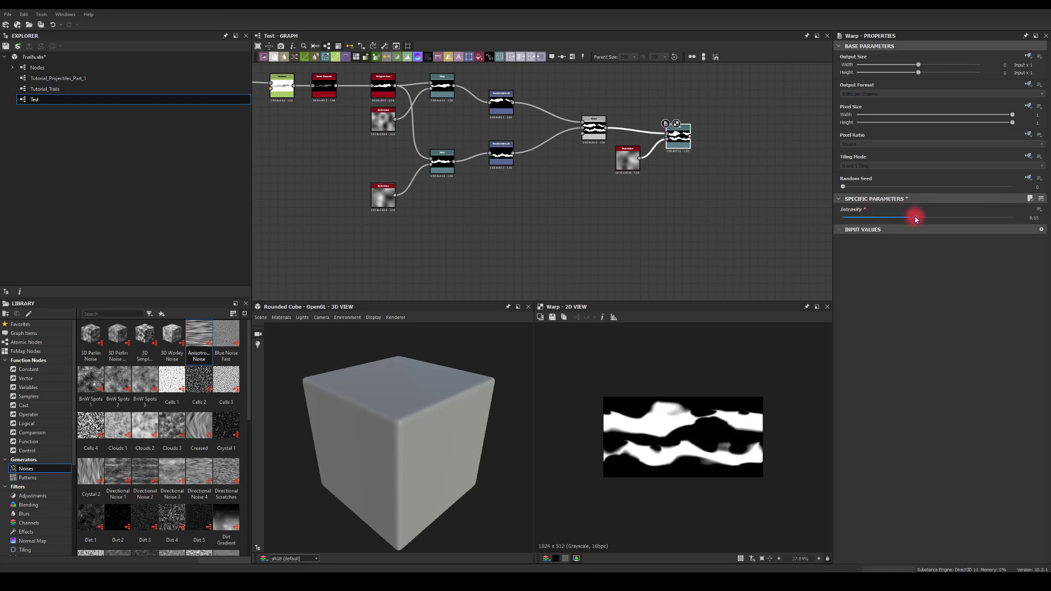
# Step: Reduce the new Perlin Noise node's scale to 2 and set the final Warp node's intensity to about 23.43
pyautogui.moveTo(627, 159); pyautogui.dragTo(611, 170)
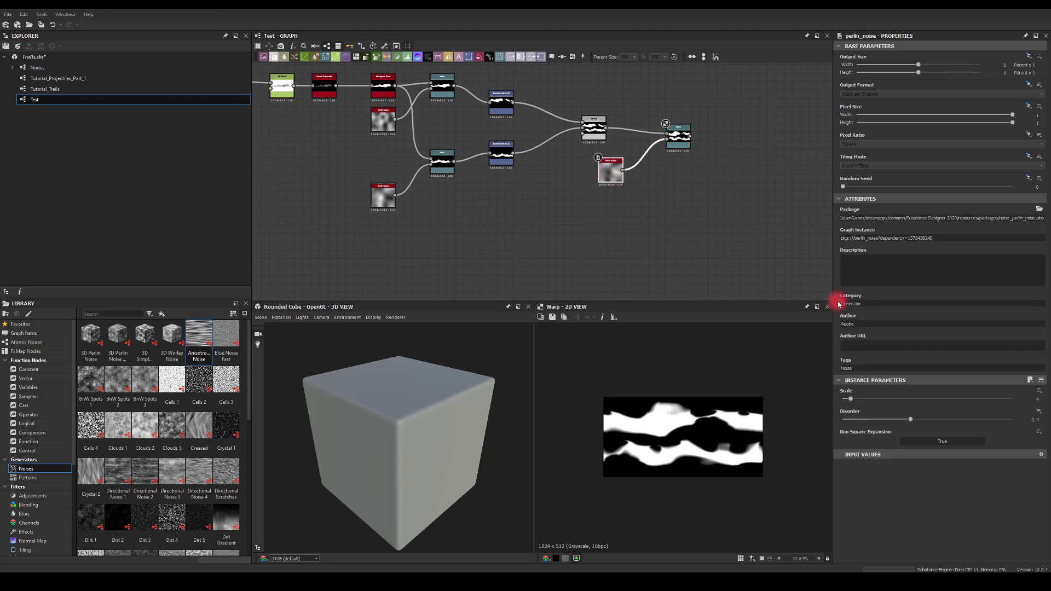
pyautogui.scroll(-2, 1026, 399)
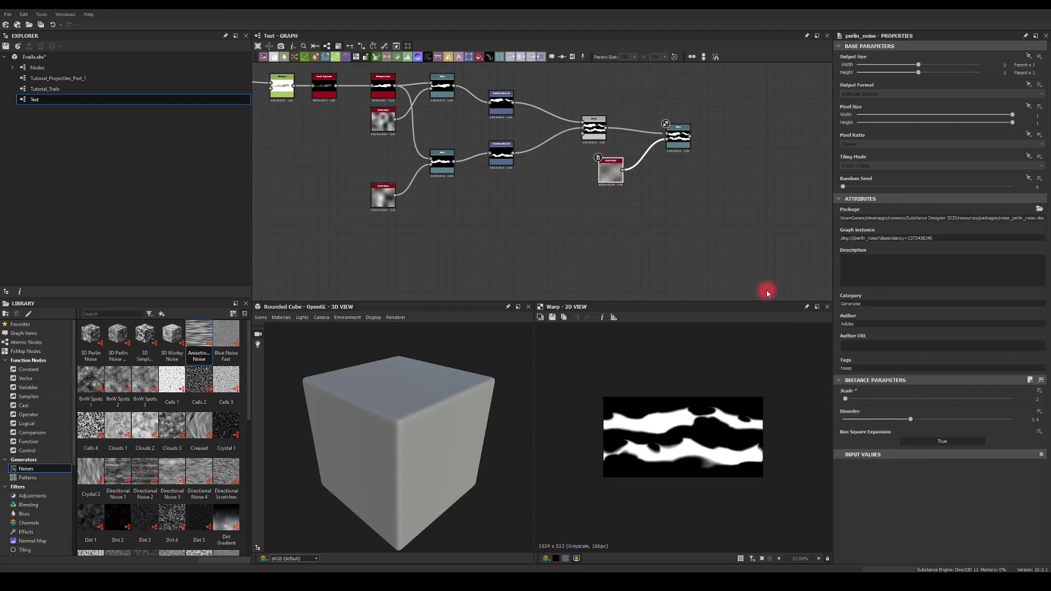
pyautogui.click(682, 141)
pyautogui.moveTo(928, 218); pyautogui.dragTo(1048, 219)
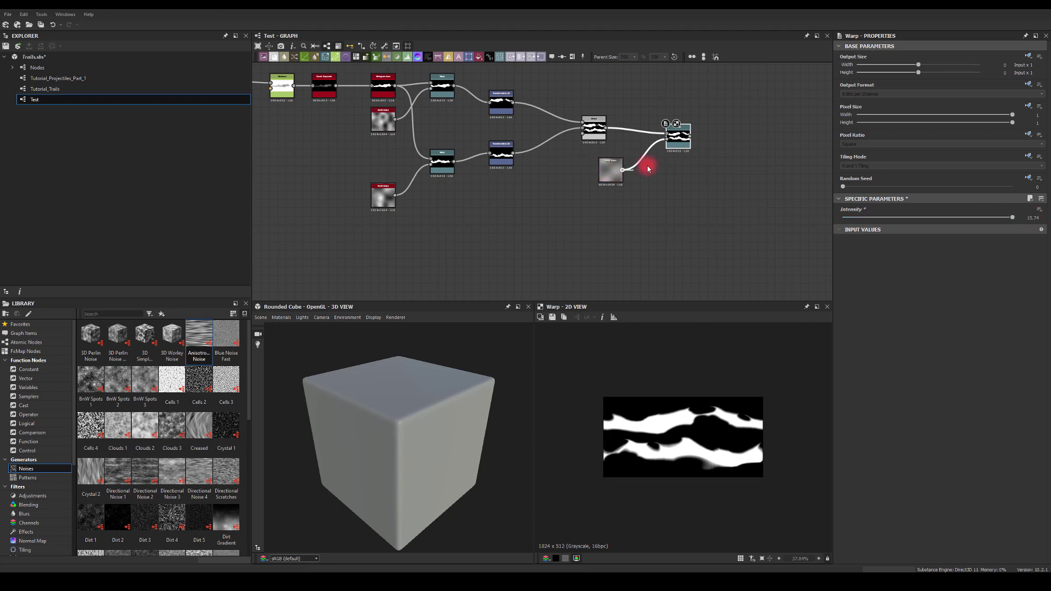
pyautogui.moveTo(1046, 218); pyautogui.dragTo(863, 219)
# Step: Set the disorder of the Perlin Noise node driving the final Warp to 0.36, keeping its scale at 2
pyautogui.click(616, 178)
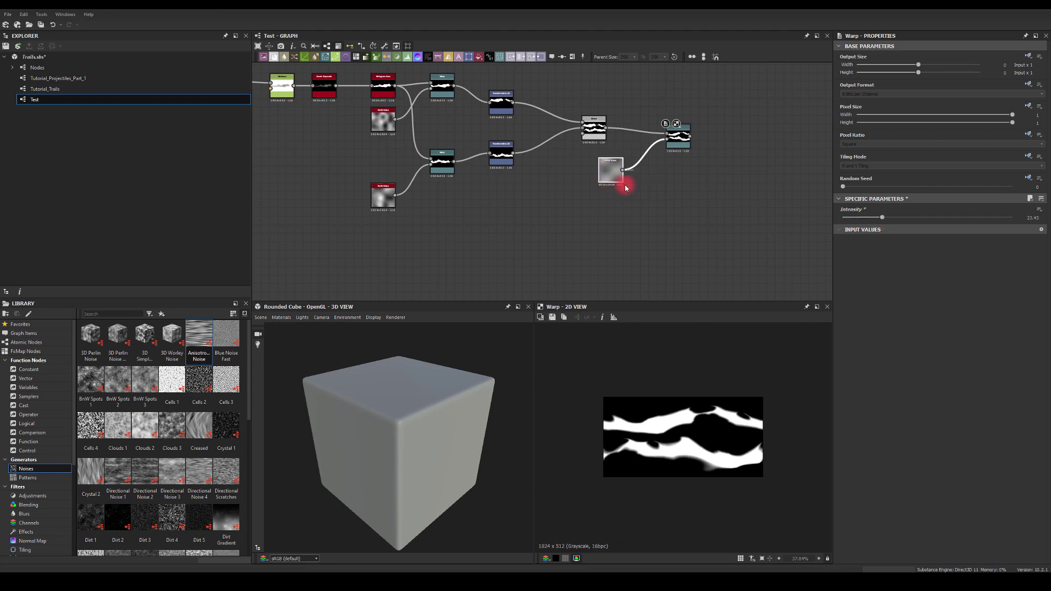
pyautogui.moveTo(846, 403); pyautogui.dragTo(848, 404)
pyautogui.moveTo(910, 419)
pyautogui.mouseDown()
pyautogui.moveTo(994, 415)
pyautogui.moveTo(894, 425)
pyautogui.moveTo(903, 423)
pyautogui.mouseUp()
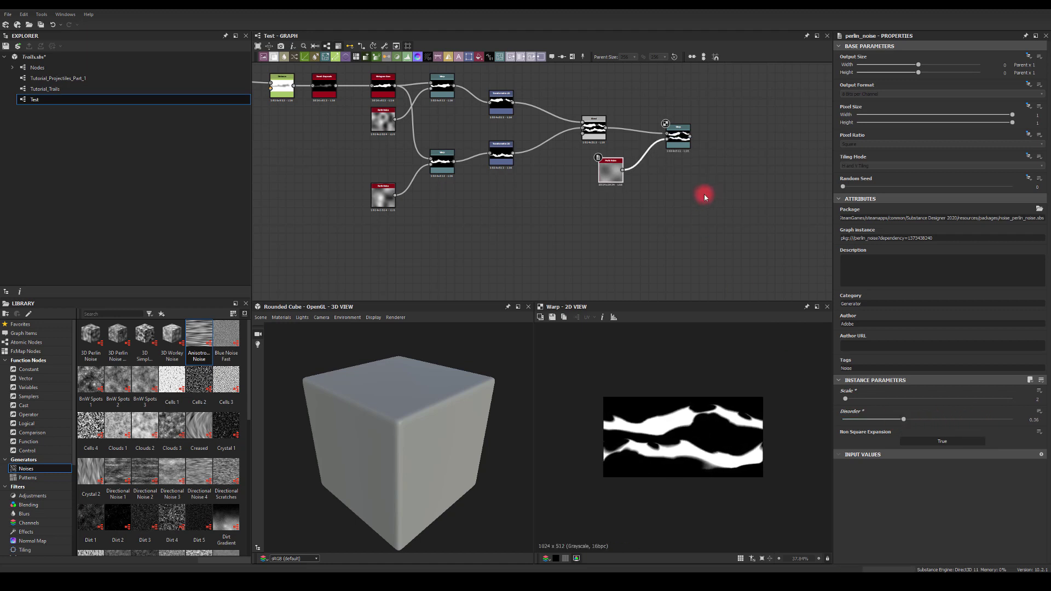
# Step: Add a Histogram Scan node after the final Warp and set its position to 0.84 and contrast to 1
pyautogui.moveTo(720, 191); pyautogui.dragTo(615, 197, button='middle')
pyautogui.scroll(2, 610, 167)
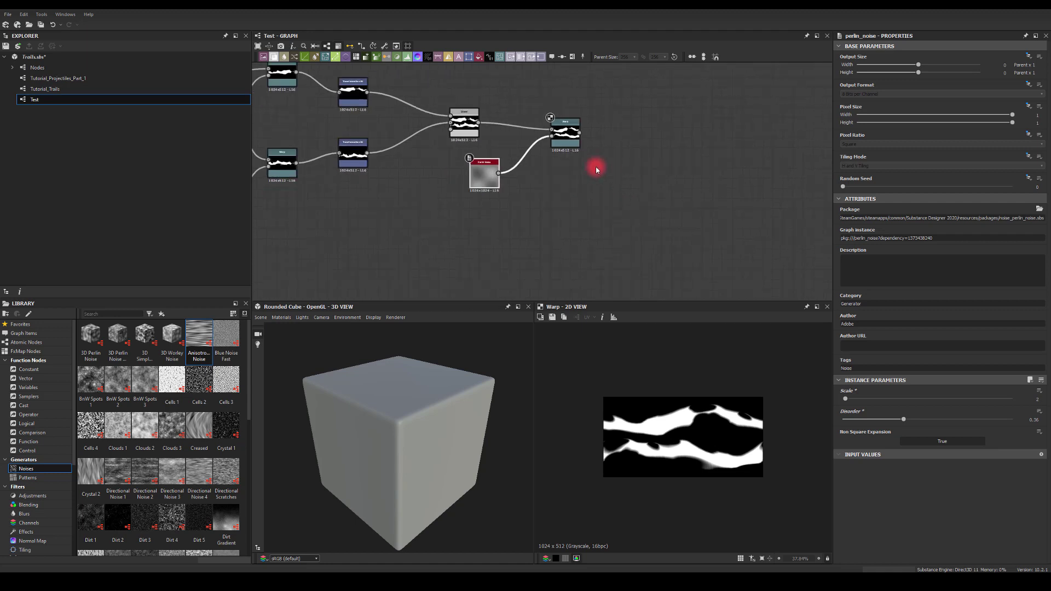
pyautogui.scroll(2, 601, 143)
pyautogui.scroll(1, 586, 133)
pyautogui.moveTo(560, 143); pyautogui.dragTo(635, 143)
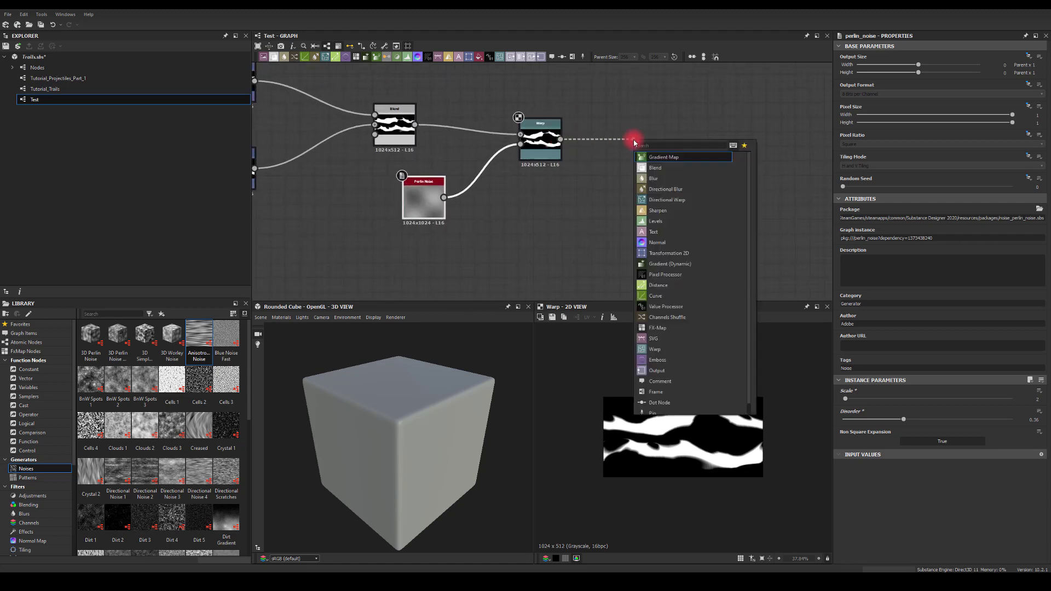
pyautogui.write('sca')
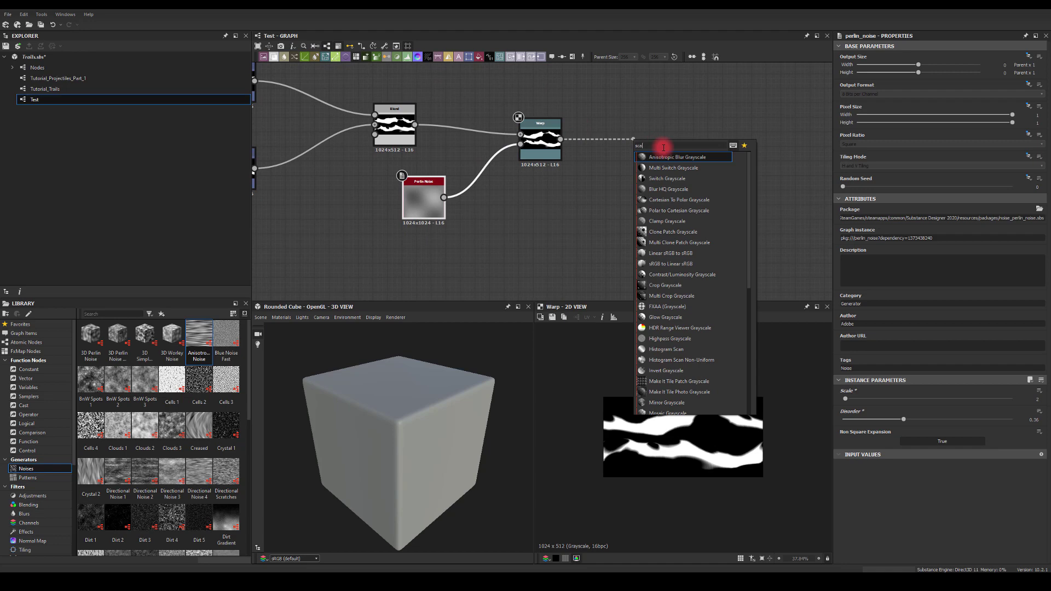
pyautogui.write('n')
pyautogui.click(659, 197)
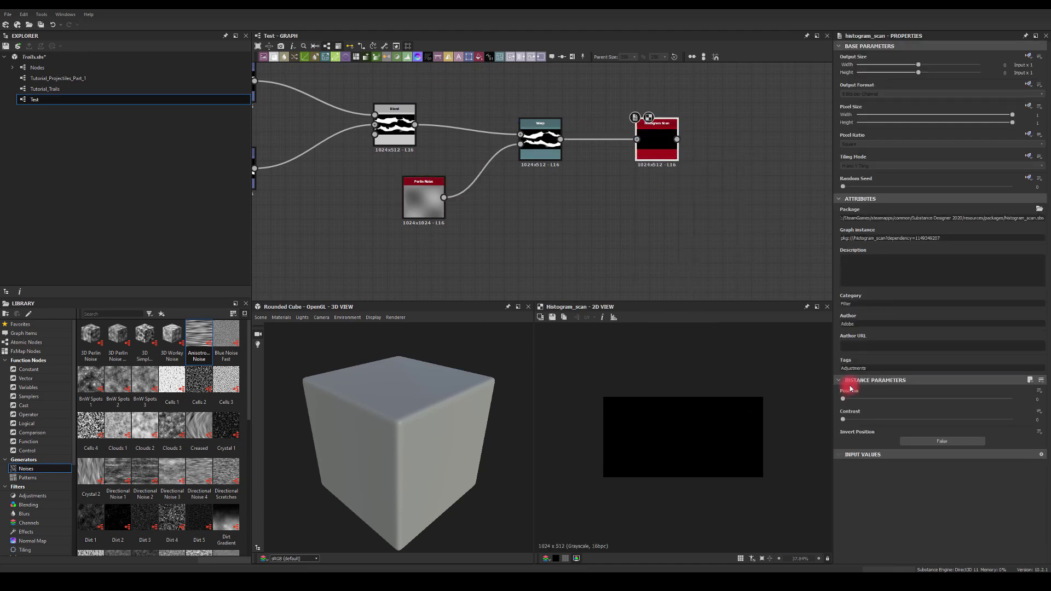
pyautogui.moveTo(842, 399); pyautogui.dragTo(969, 399)
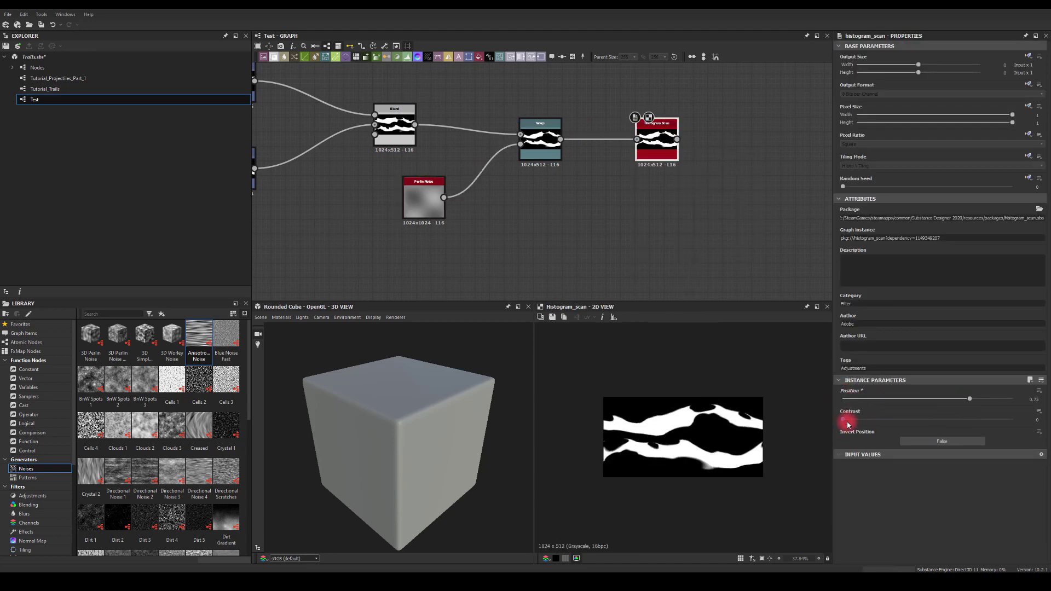
pyautogui.moveTo(844, 422); pyautogui.dragTo(981, 401)
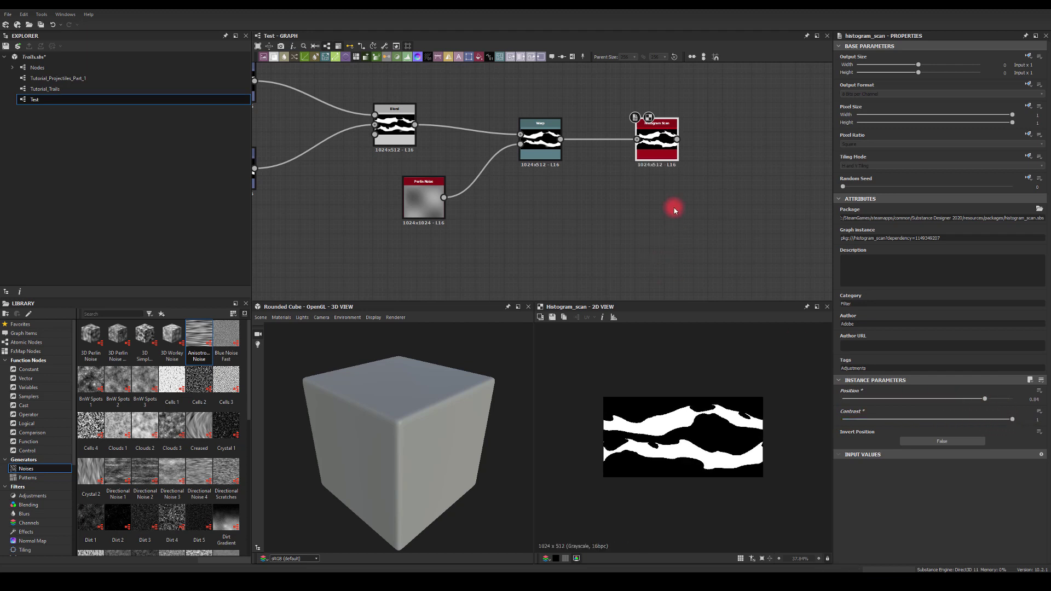
# Step: Add a Blur HQ Grayscale node after the Histogram Scan with intensity 1 and quality 1, and preview the scan for comparison
pyautogui.moveTo(675, 196); pyautogui.dragTo(574, 181, button='middle')
pyautogui.moveTo(611, 128); pyautogui.dragTo(621, 126)
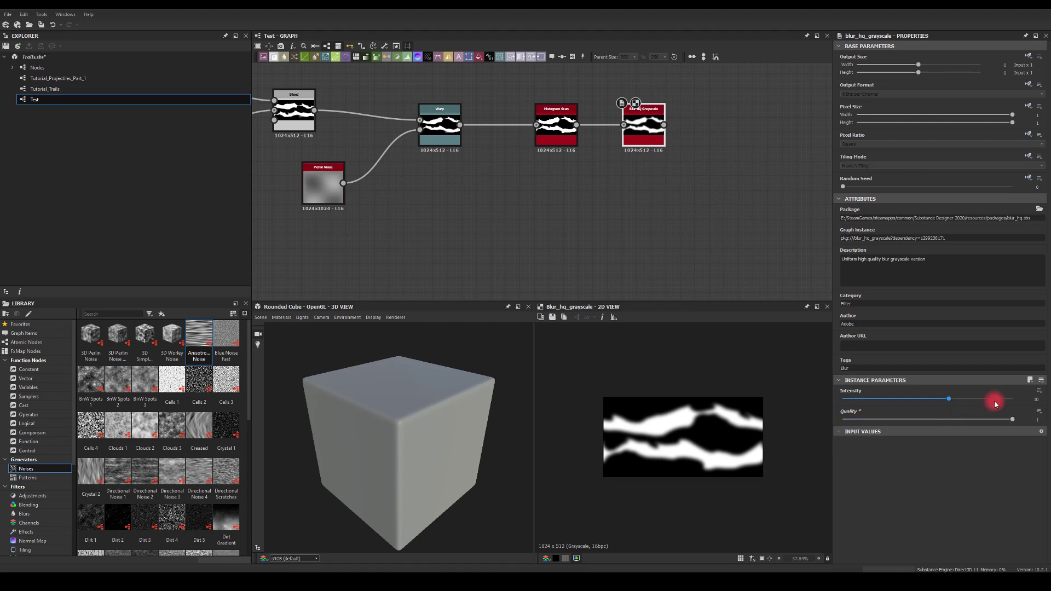
pyautogui.write('1')
pyautogui.click(1013, 386)
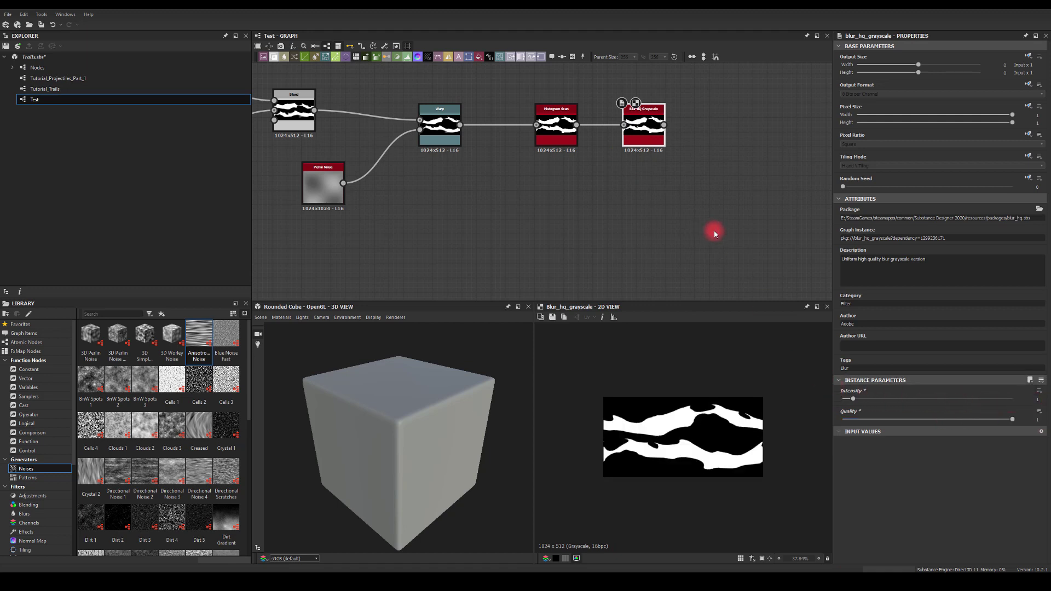
pyautogui.moveTo(736, 110); pyautogui.dragTo(686, 132, button='middle')
pyautogui.doubleClick(506, 143)
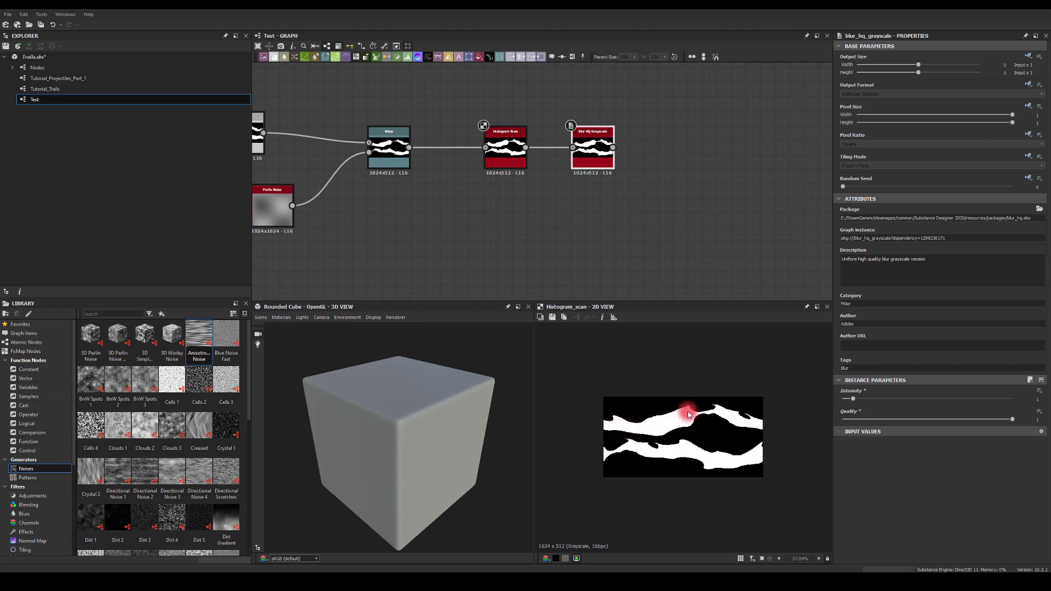
# Step: Add a Distance node after the Blur HQ Grayscale node, leaving space between them for another node
pyautogui.moveTo(655, 159); pyautogui.dragTo(653, 157)
pyautogui.write('dis')
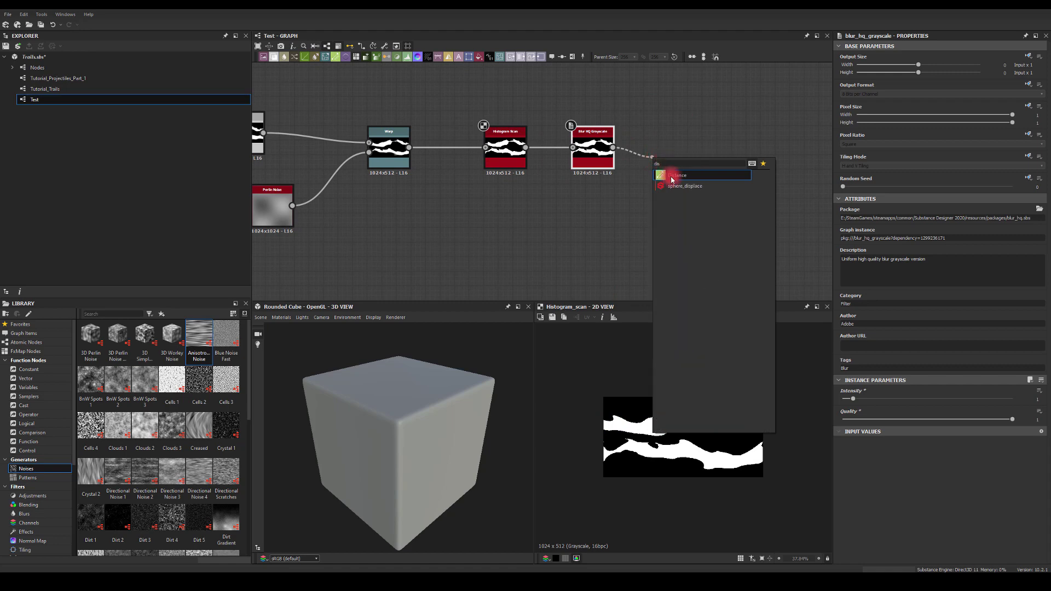
pyautogui.click(672, 176)
pyautogui.moveTo(679, 155); pyautogui.dragTo(743, 147)
# Step: Insert an Invert Grayscale node between the Blur HQ Grayscale and Distance nodes, and preview the Distance output
pyautogui.moveTo(613, 147); pyautogui.dragTo(655, 167)
pyautogui.write('inv')
pyautogui.click(688, 186)
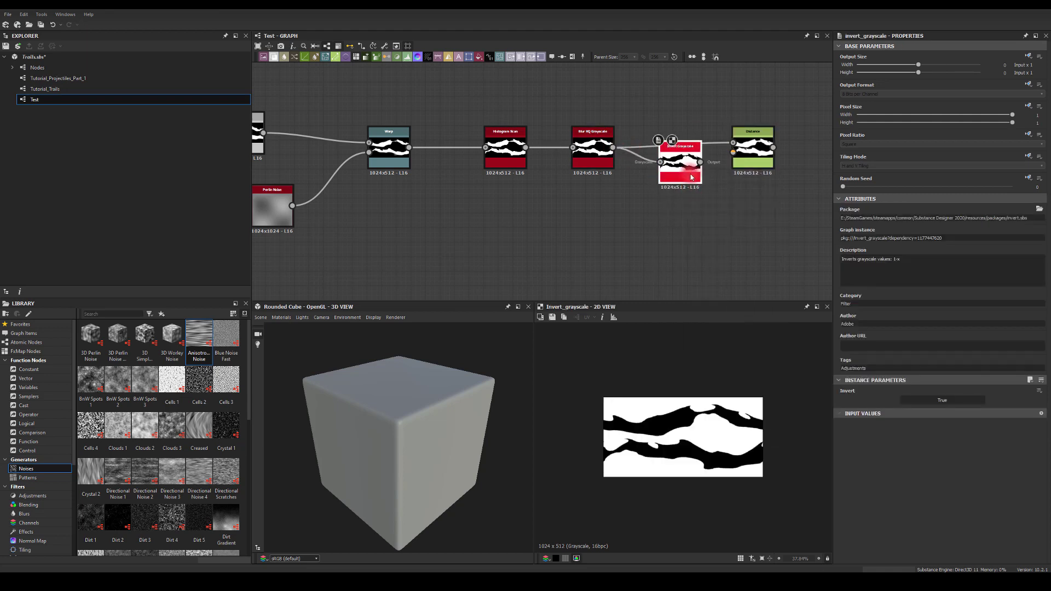
pyautogui.moveTo(707, 162); pyautogui.dragTo(733, 143)
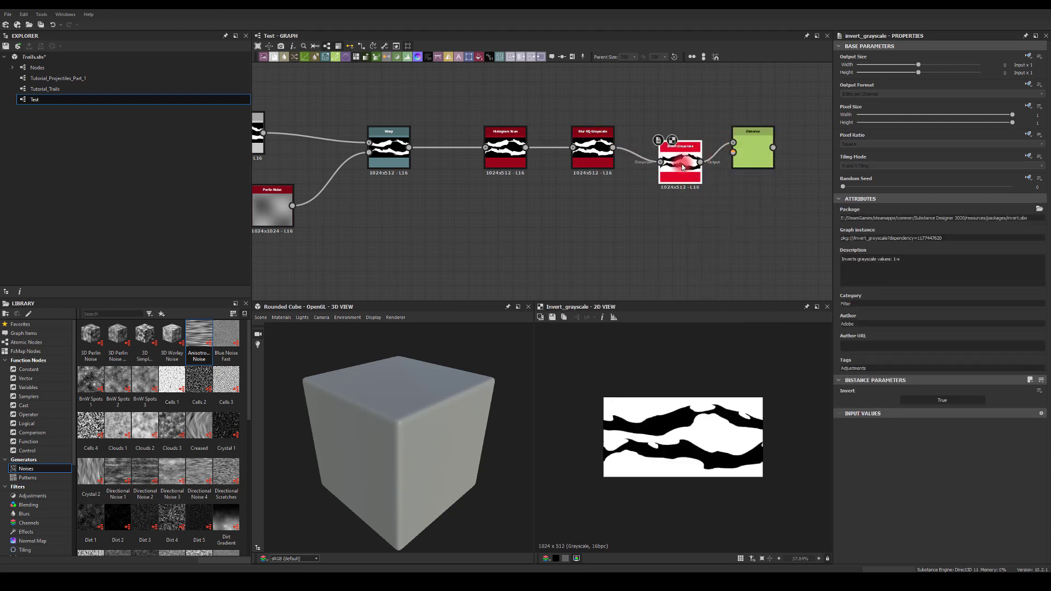
pyautogui.click(746, 150)
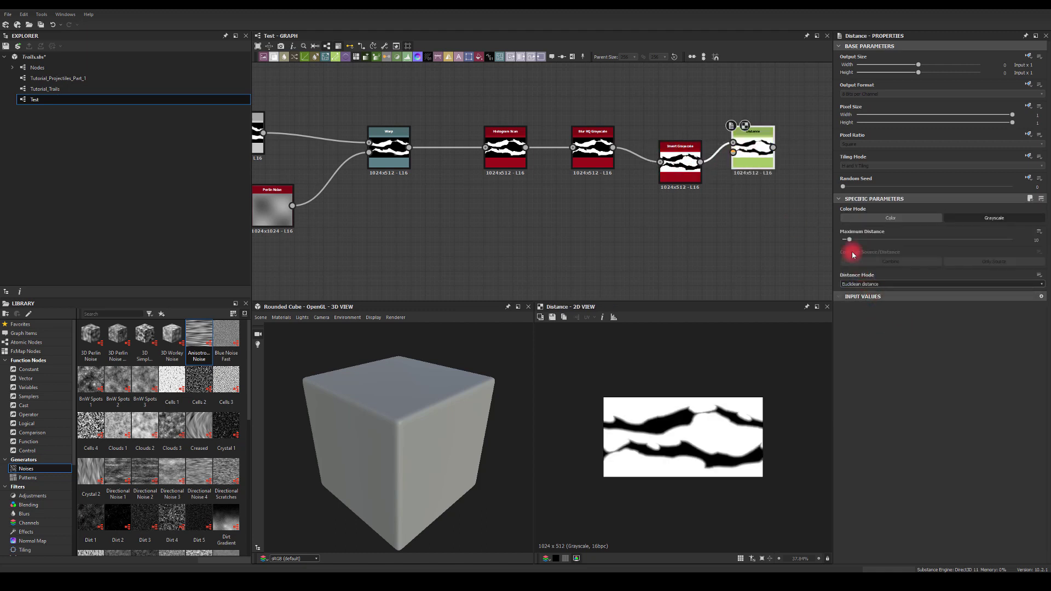
# Step: Set the Distance node's Maximum Distance to about 48 and add an Invert Grayscale node after it
pyautogui.moveTo(851, 243); pyautogui.dragTo(874, 239)
pyautogui.moveTo(774, 195); pyautogui.dragTo(650, 207, button='middle')
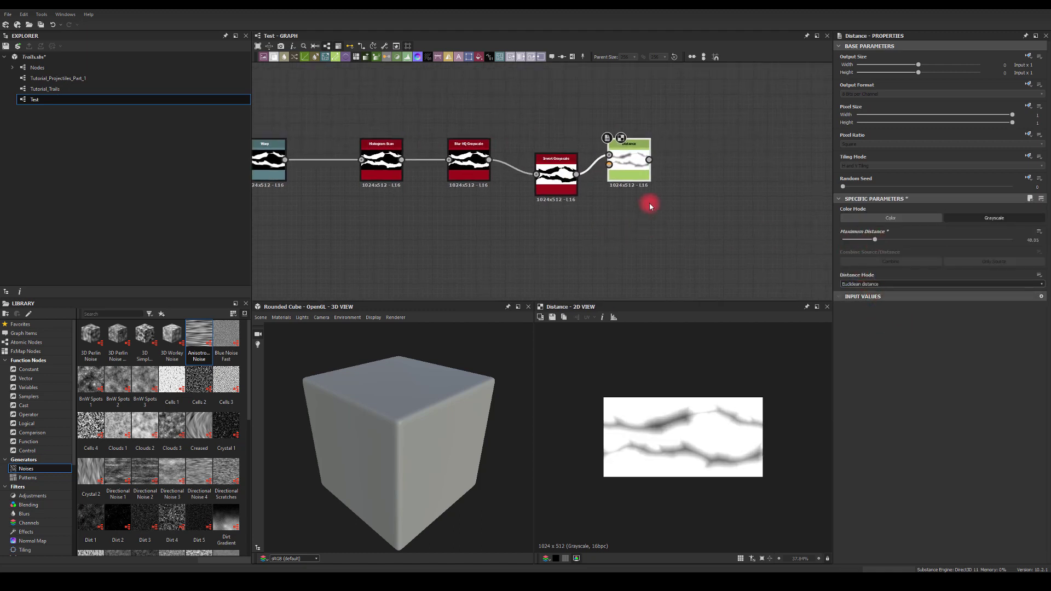
pyautogui.moveTo(650, 162); pyautogui.dragTo(697, 171)
pyautogui.write('inv')
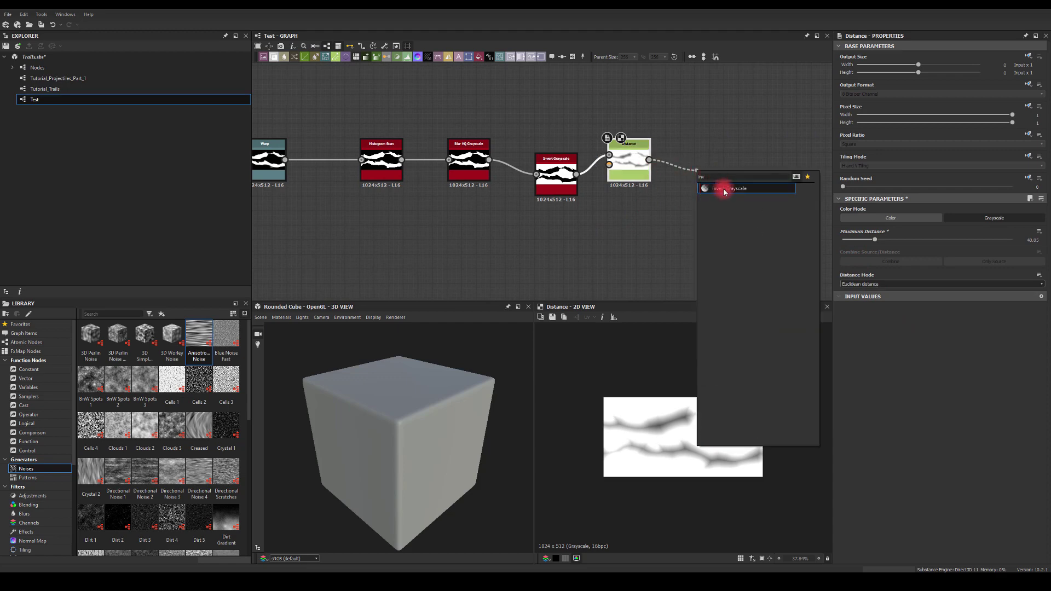
pyautogui.click(724, 190)
# Step: Add a Blend node after the last Invert Grayscale node and set its blending mode to Subtract
pyautogui.moveTo(775, 141); pyautogui.dragTo(776, 139)
pyautogui.write('bl')
pyautogui.click(798, 159)
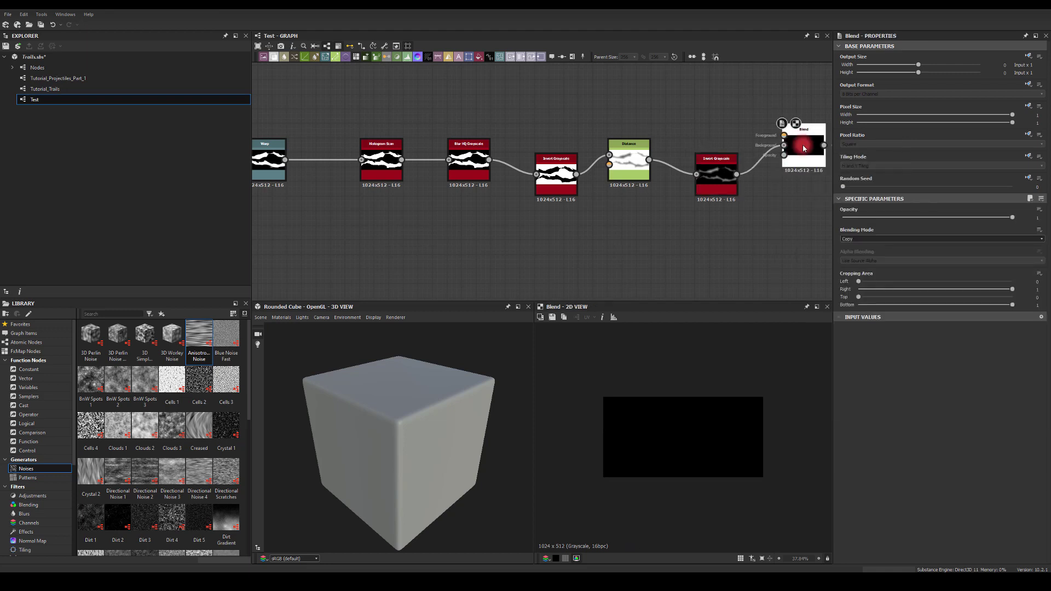
pyautogui.click(863, 240)
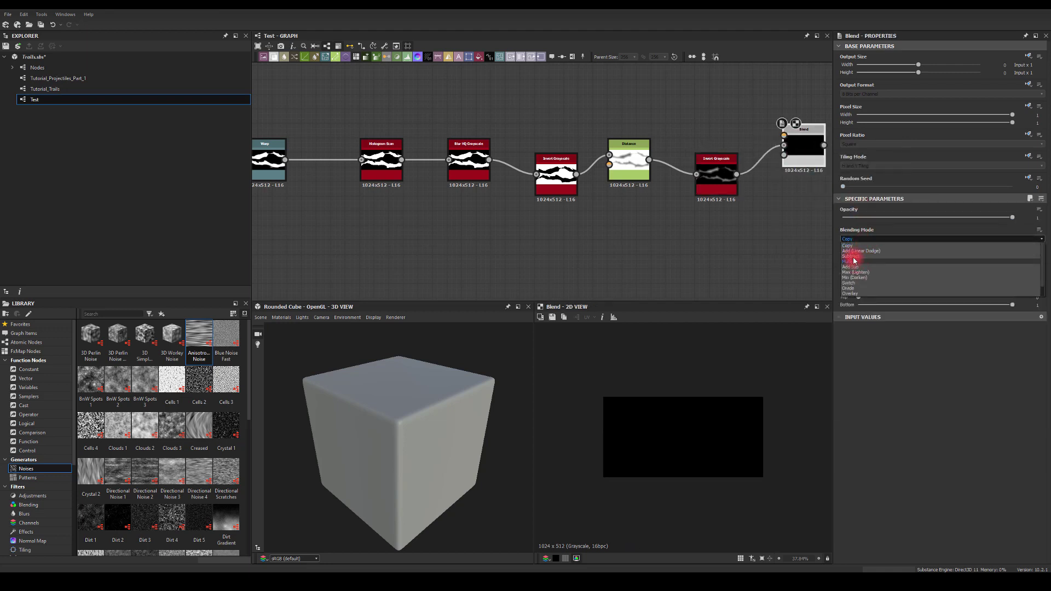
pyautogui.click(851, 257)
# Step: Lower the invert and Distance nodes, and wire the final invert to the Blend's foreground and Blur HQ Grayscale to its background
pyautogui.moveTo(546, 170); pyautogui.dragTo(539, 206)
pyautogui.moveTo(617, 160); pyautogui.dragTo(616, 189)
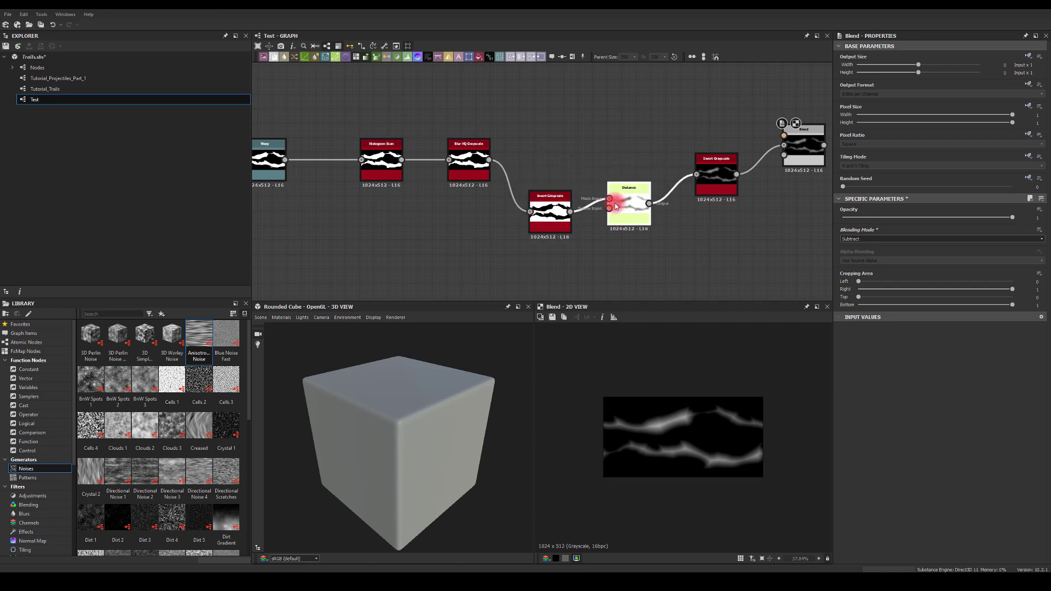
pyautogui.moveTo(717, 170); pyautogui.dragTo(702, 198)
pyautogui.moveTo(489, 159); pyautogui.dragTo(784, 135)
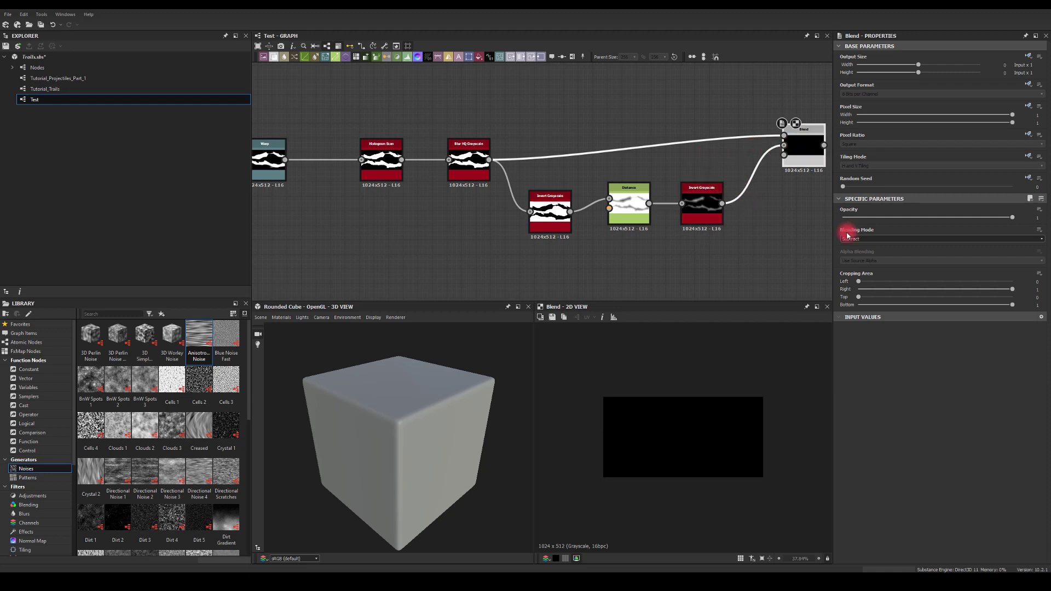
pyautogui.moveTo(722, 203); pyautogui.dragTo(784, 135)
pyautogui.moveTo(489, 160); pyautogui.dragTo(784, 146)
pyautogui.click(783, 239)
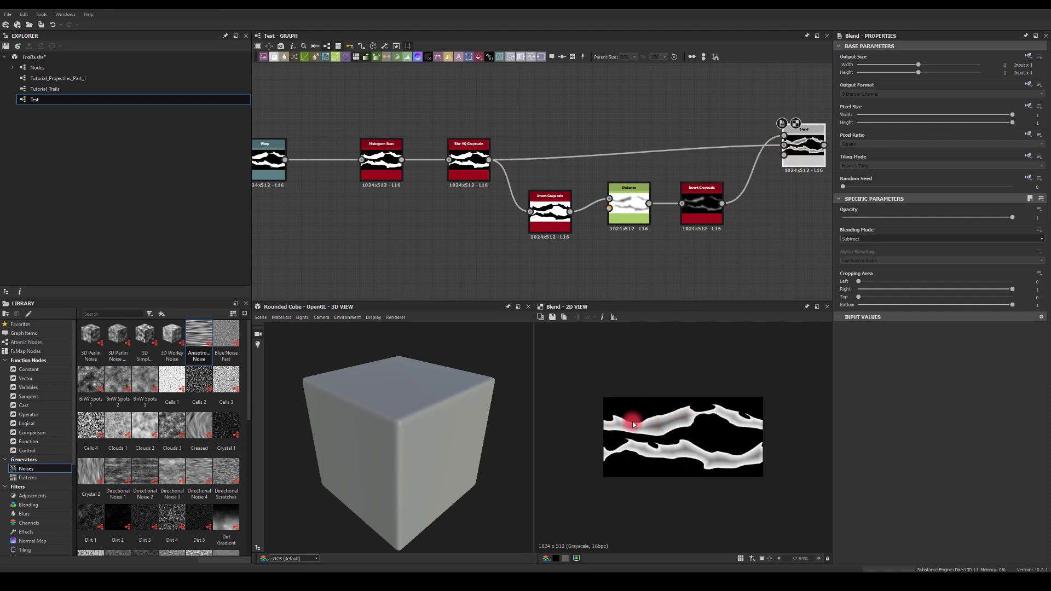
# Step: Reduce the Distance node's Maximum Distance to about 35 while previewing the Blend result
pyautogui.click(550, 213)
pyautogui.click(624, 216)
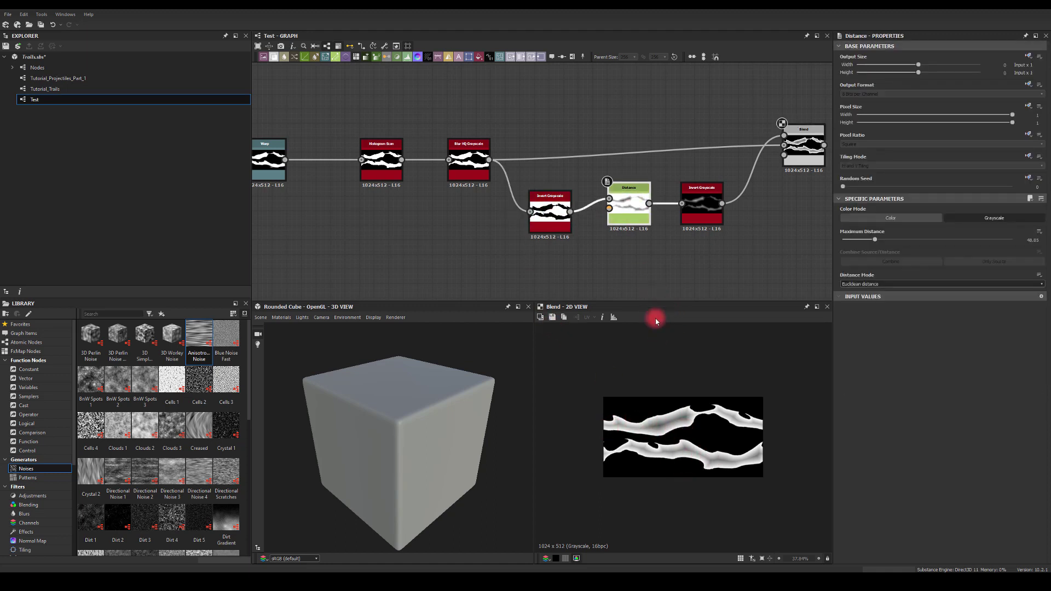
pyautogui.moveTo(874, 239)
pyautogui.mouseDown()
pyautogui.moveTo(891, 239)
pyautogui.moveTo(846, 242)
pyautogui.moveTo(888, 235)
pyautogui.moveTo(872, 238)
pyautogui.mouseUp()
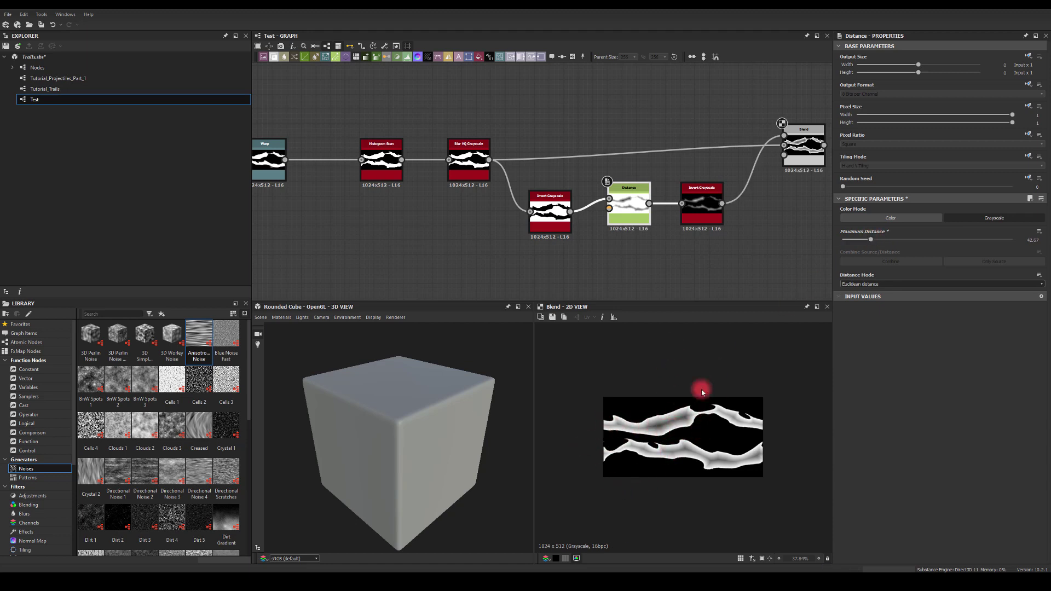
pyautogui.moveTo(871, 244); pyautogui.dragTo(867, 241)
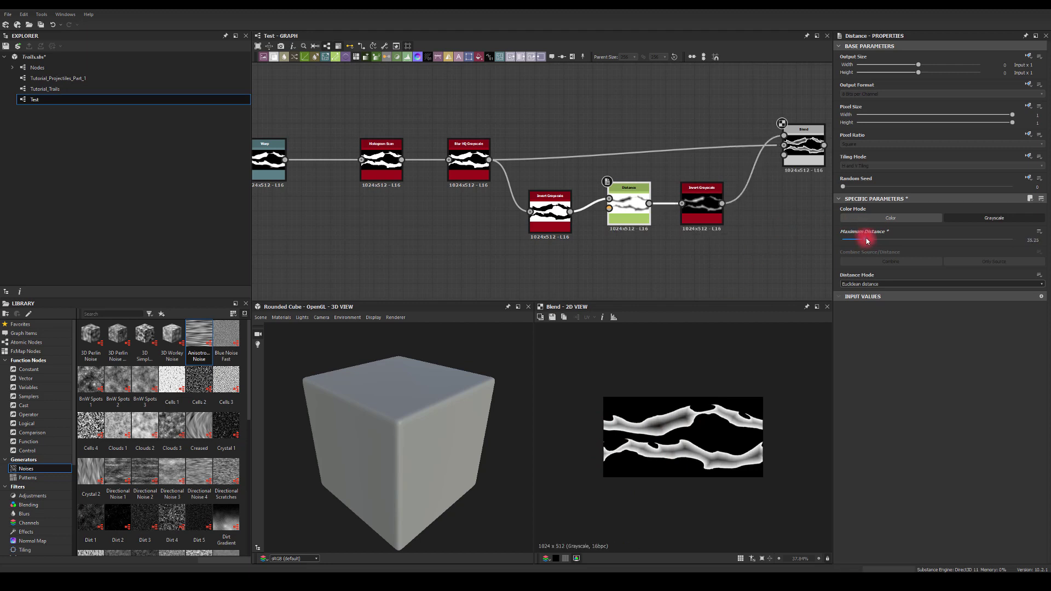
# Step: Preview the outputs of the two Transformation 2D nodes feeding the earlier trail Blend
pyautogui.scroll(-3, 712, 219)
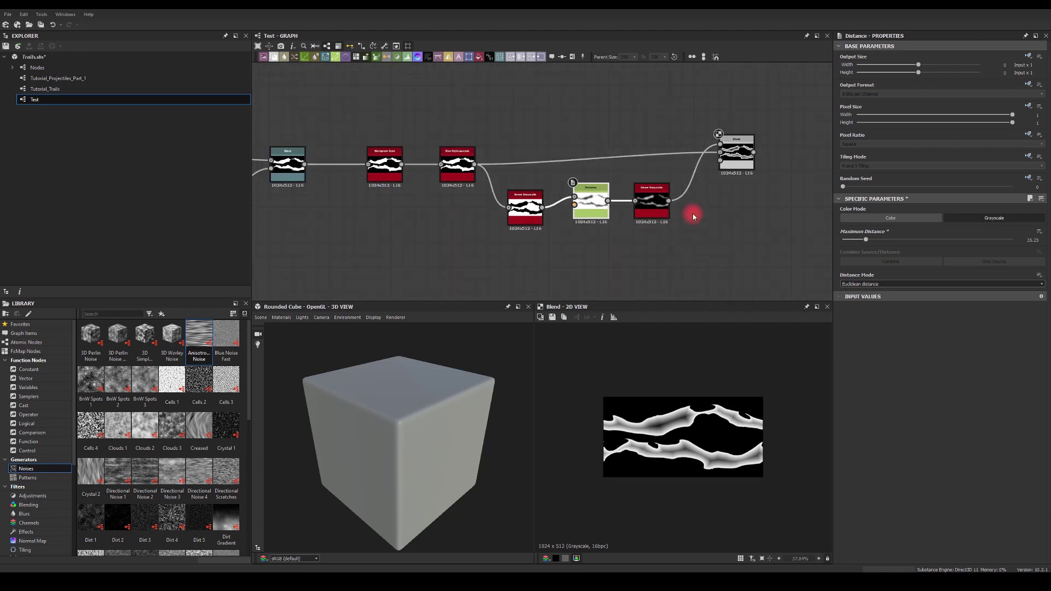
pyautogui.moveTo(593, 140); pyautogui.dragTo(612, 89, button='middle')
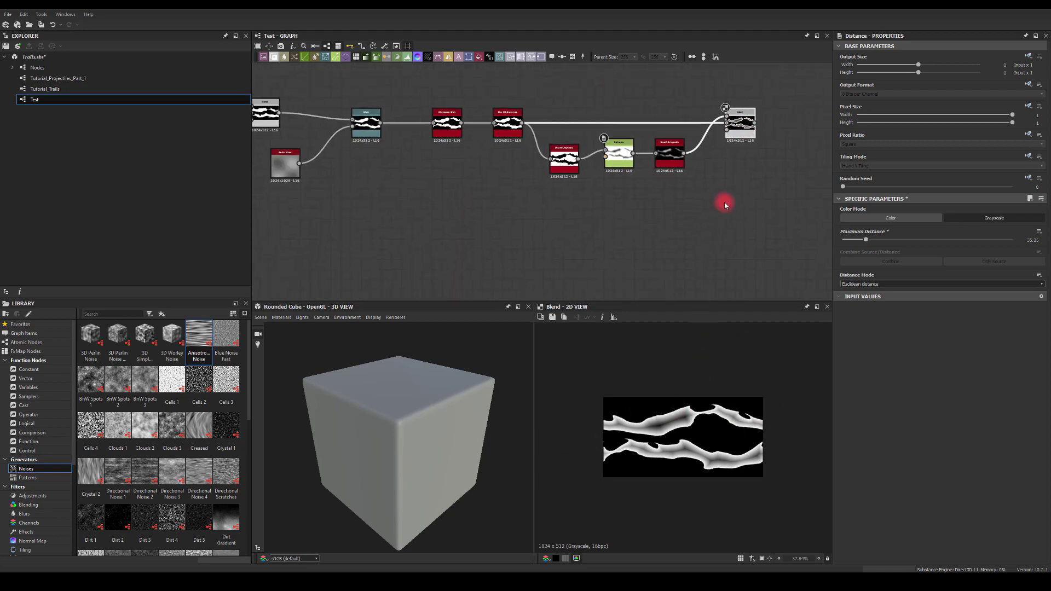
pyautogui.moveTo(441, 202); pyautogui.dragTo(607, 167, button='middle')
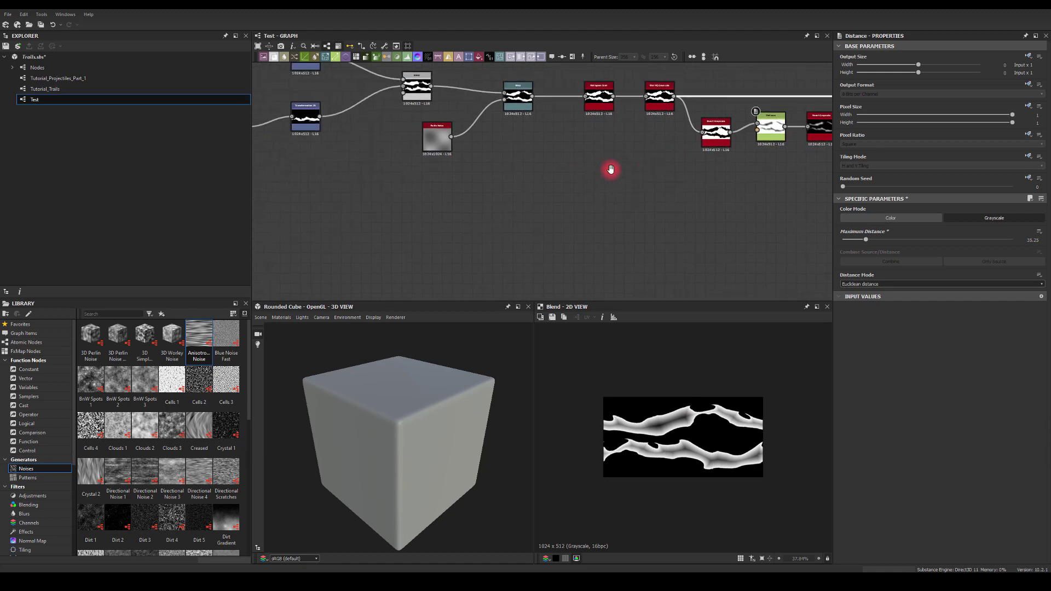
pyautogui.moveTo(422, 202); pyautogui.dragTo(440, 237, button='middle')
pyautogui.click(360, 94)
pyautogui.moveTo(359, 96)
pyautogui.mouseDown()
pyautogui.moveTo(434, 188)
pyautogui.moveTo(513, 252)
pyautogui.moveTo(348, 103)
pyautogui.mouseUp()
pyautogui.doubleClick(344, 91)
pyautogui.doubleClick(340, 160)
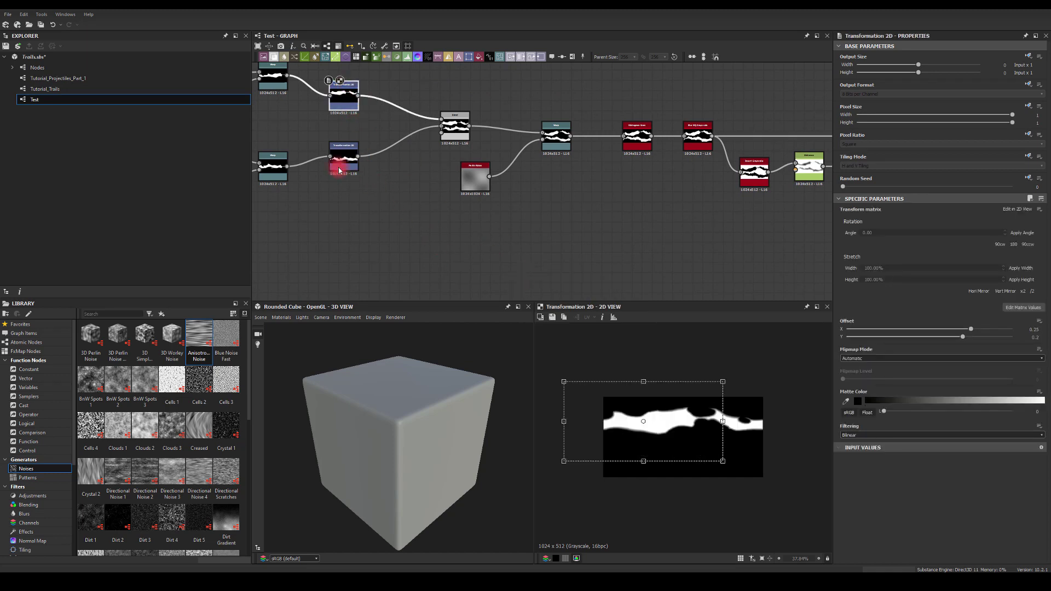
pyautogui.doubleClick(344, 93)
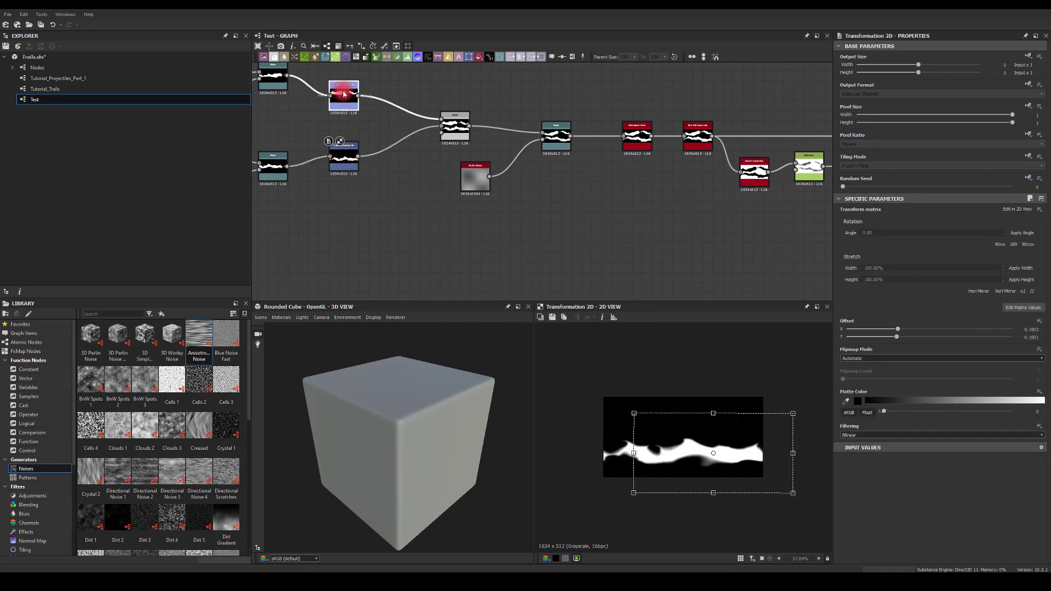
# Step: Branch a new Transformation 2D node from the upper Transformation 2D and set its Y offset to -0.2
pyautogui.moveTo(357, 96); pyautogui.dragTo(549, 280)
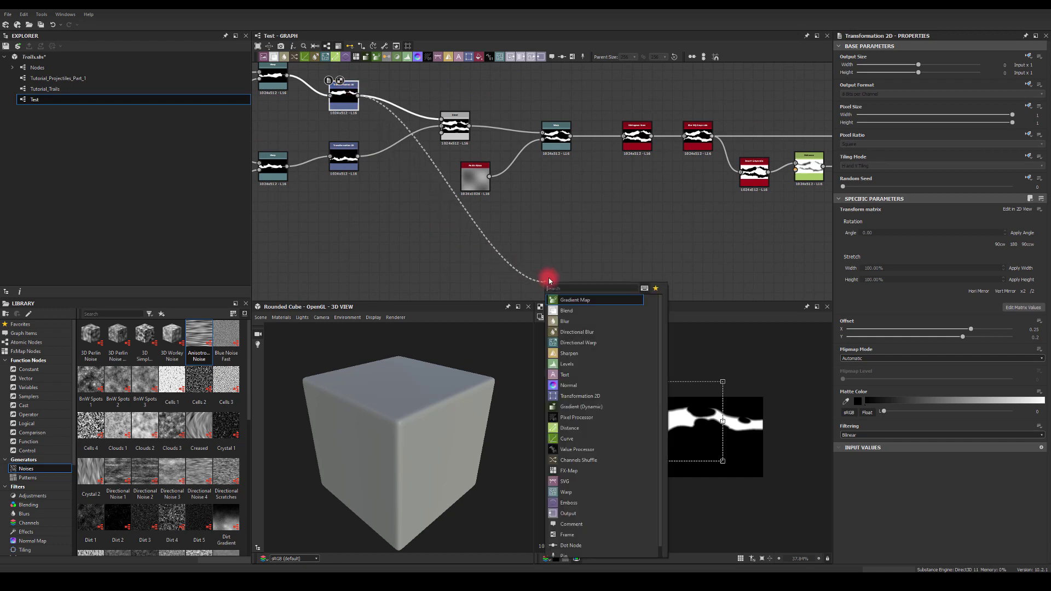
pyautogui.write('tr')
pyautogui.click(566, 301)
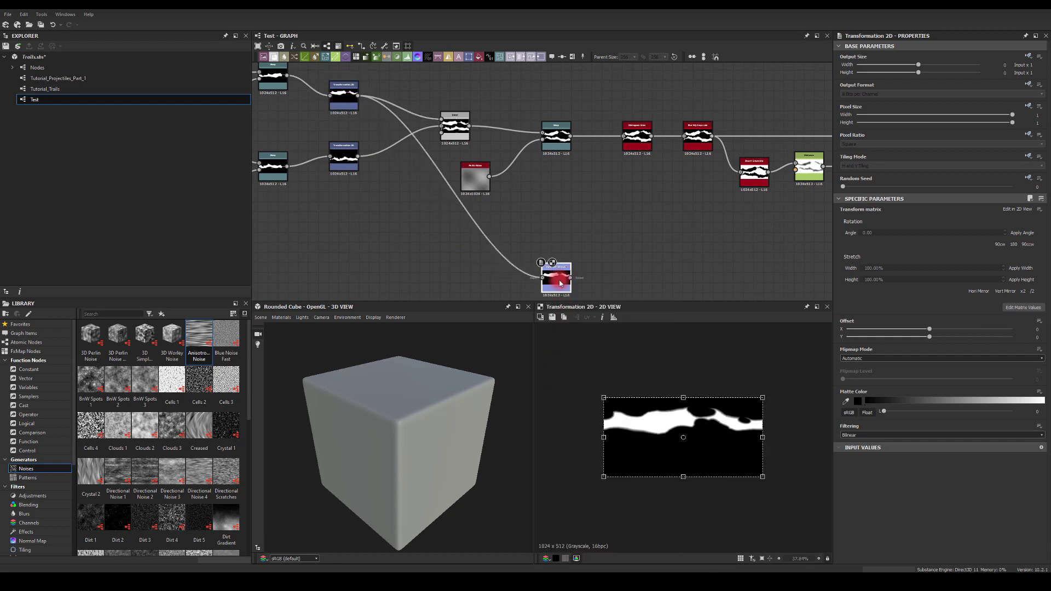
pyautogui.moveTo(929, 340); pyautogui.dragTo(897, 336)
pyautogui.click(1031, 337)
pyautogui.write('-0.2')
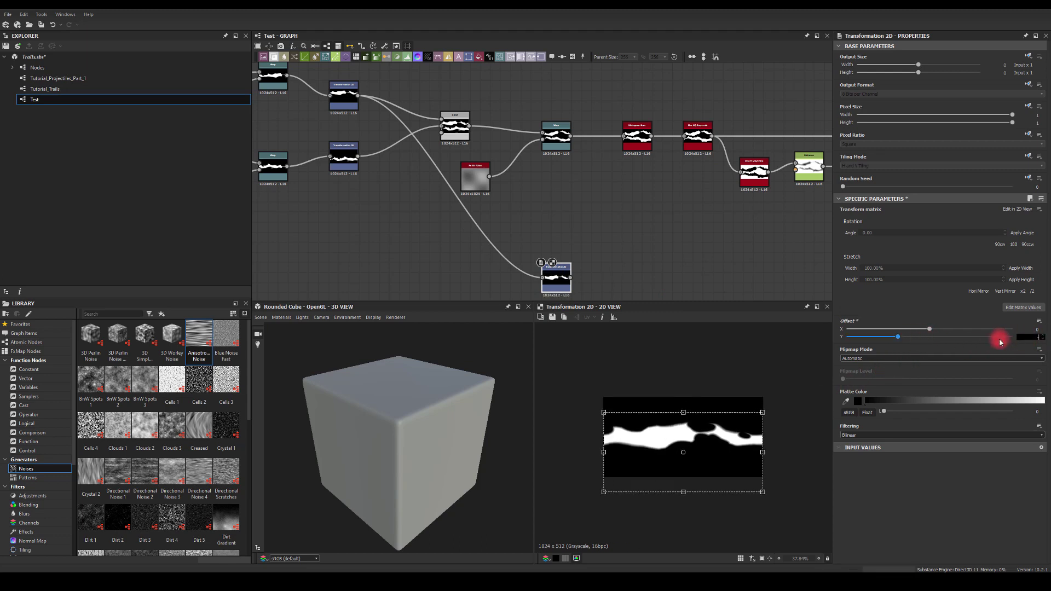
pyautogui.press('Return')
# Step: Duplicate the Invert Grayscale, Distance, Invert Grayscale and Blend chain, and place the copy beside the new Transformation 2D node
pyautogui.moveTo(653, 218); pyautogui.dragTo(565, 194, button='middle')
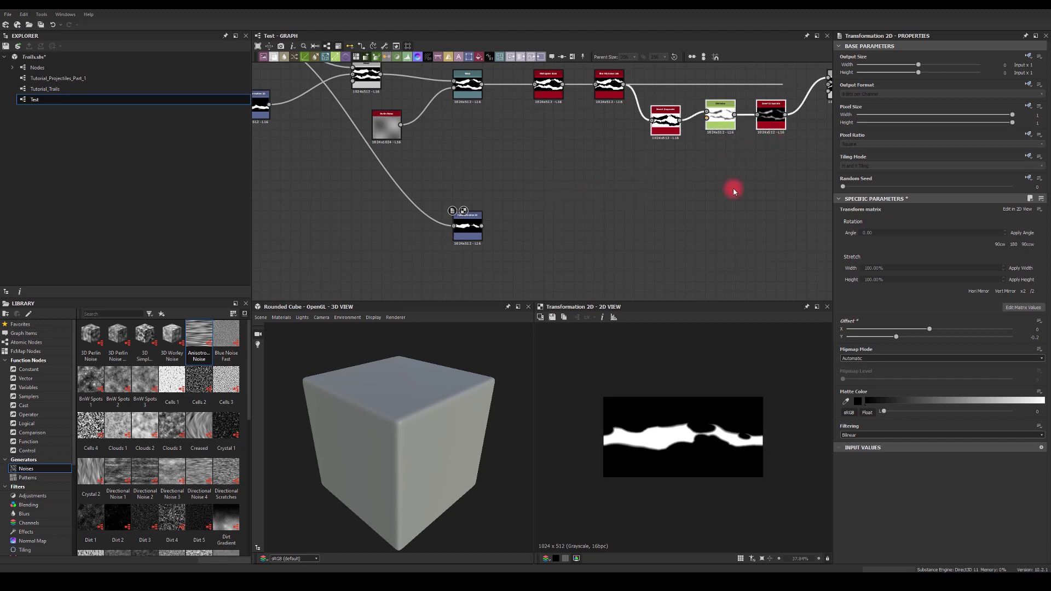
pyautogui.moveTo(795, 129); pyautogui.dragTo(703, 160, button='middle')
pyautogui.hotkey('ctrl', 'v')
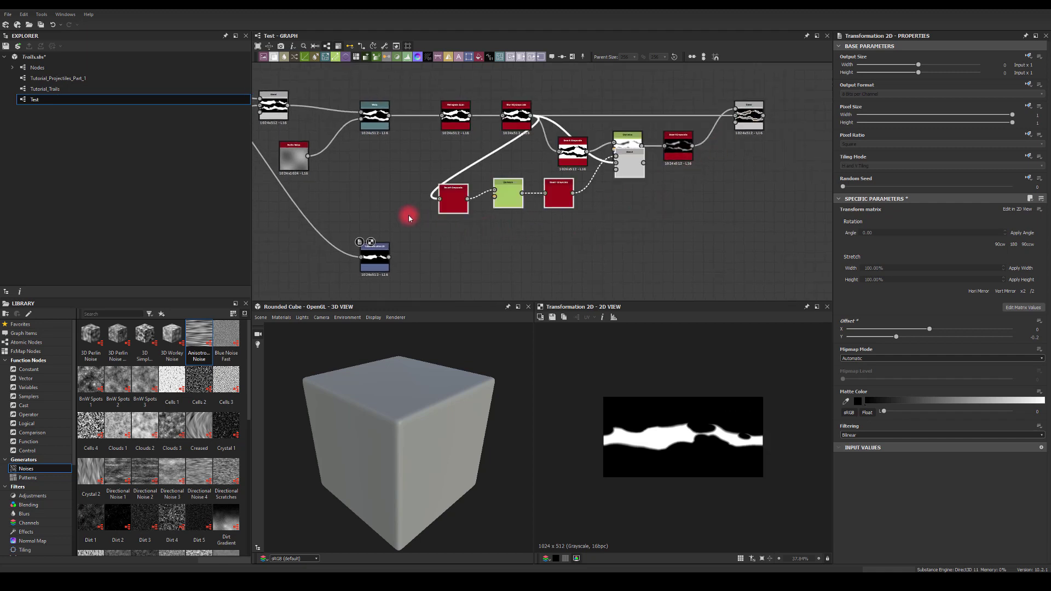
pyautogui.moveTo(434, 218); pyautogui.dragTo(457, 155, button='middle')
pyautogui.moveTo(505, 138); pyautogui.dragTo(457, 245)
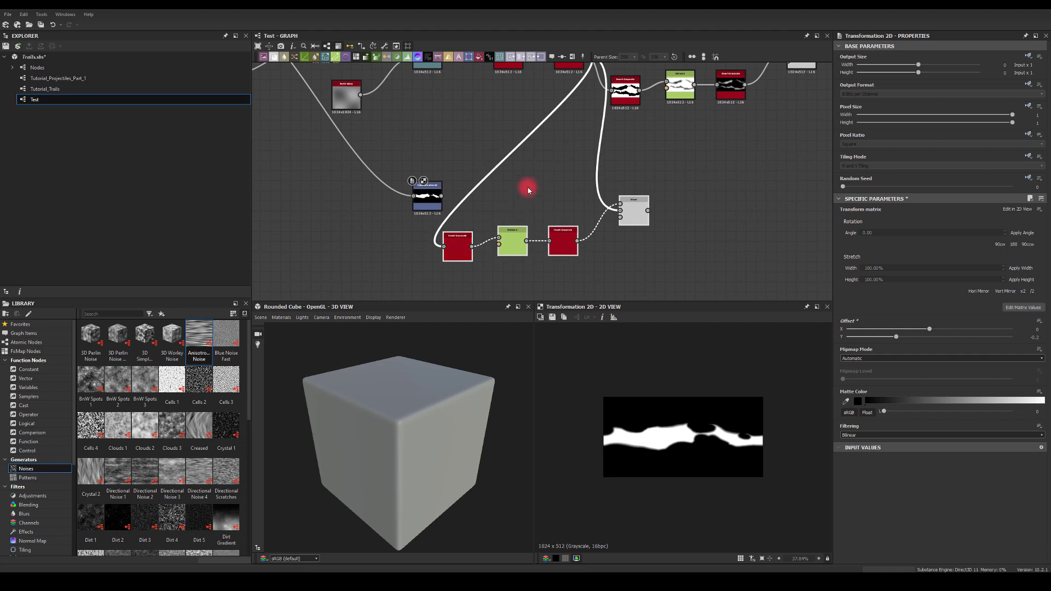
pyautogui.moveTo(627, 143); pyautogui.dragTo(575, 216, button='middle')
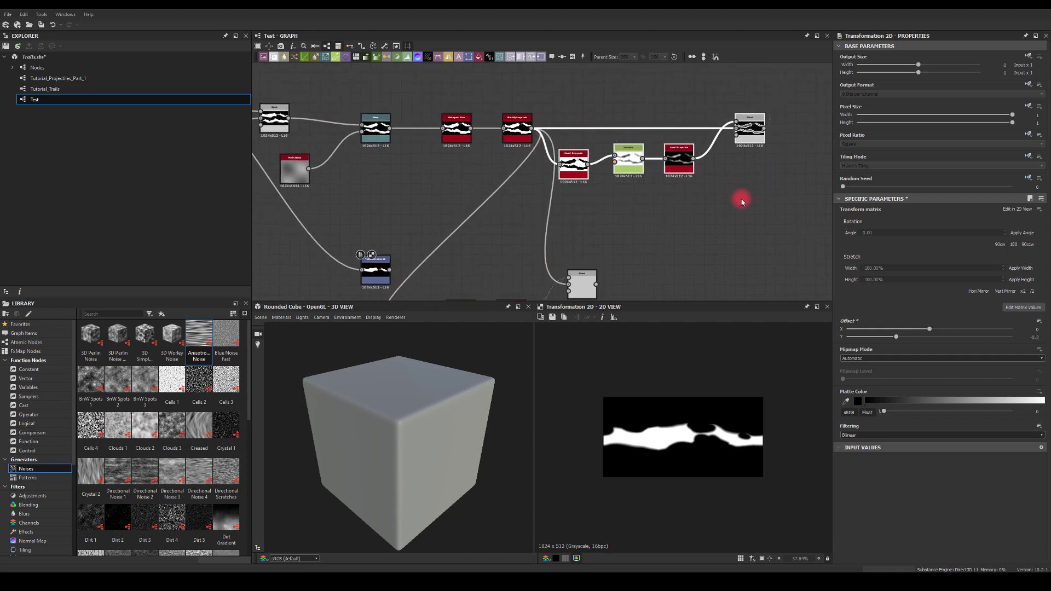
# Step: Connect the new Transformation 2D output to the copied Blend's background and the first copied Invert Grayscale node
pyautogui.moveTo(434, 167)
pyautogui.mouseDown(button='middle')
pyautogui.moveTo(443, 166)
pyautogui.moveTo(432, 164)
pyautogui.mouseUp(button='middle')
pyautogui.moveTo(423, 218); pyautogui.dragTo(604, 226)
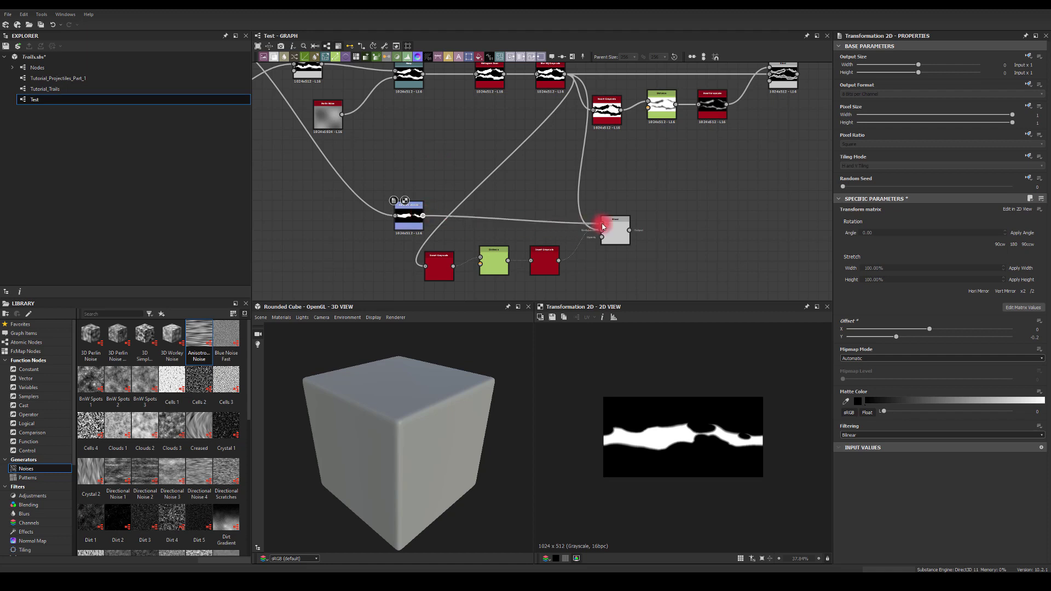
pyautogui.click(613, 227)
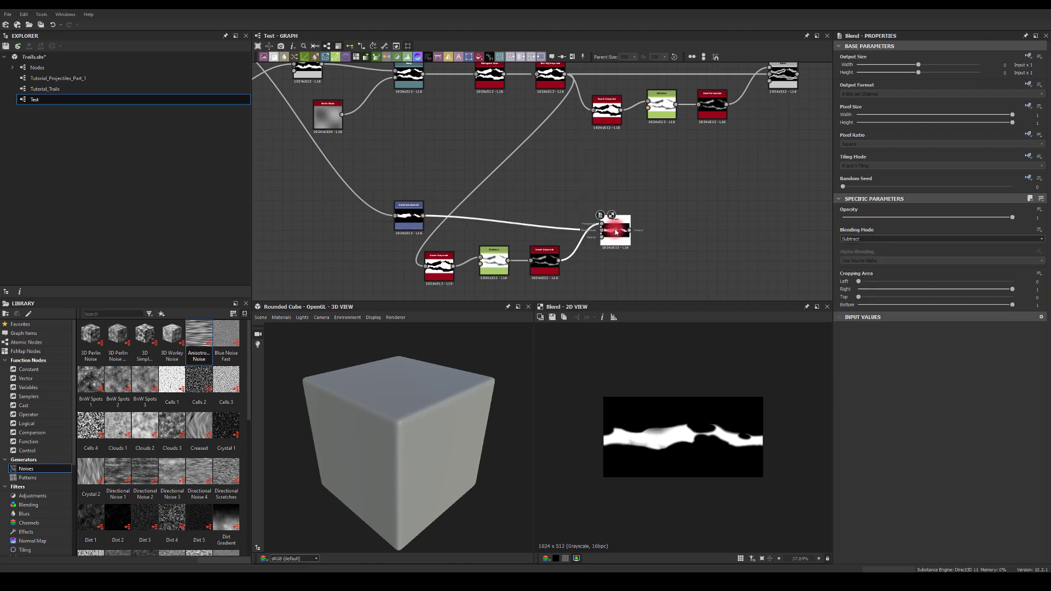
pyautogui.moveTo(631, 189); pyautogui.dragTo(640, 157, button='middle')
pyautogui.moveTo(433, 184); pyautogui.dragTo(436, 234)
pyautogui.click(615, 305)
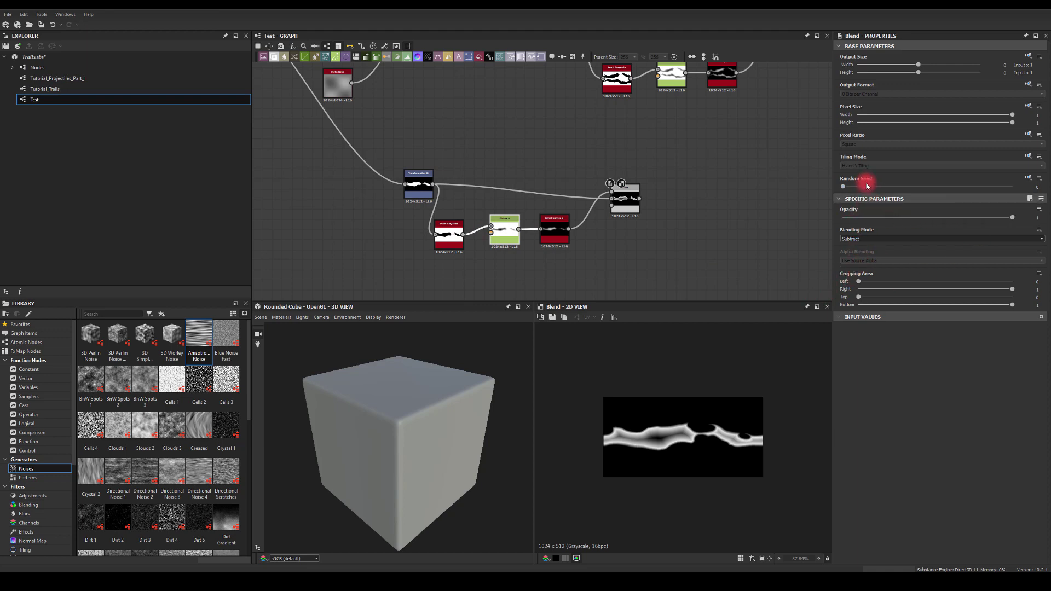
# Step: Increase the copied Distance node's Maximum Distance and move the copied Blend farther along, below the upper Blend
pyautogui.click(504, 230)
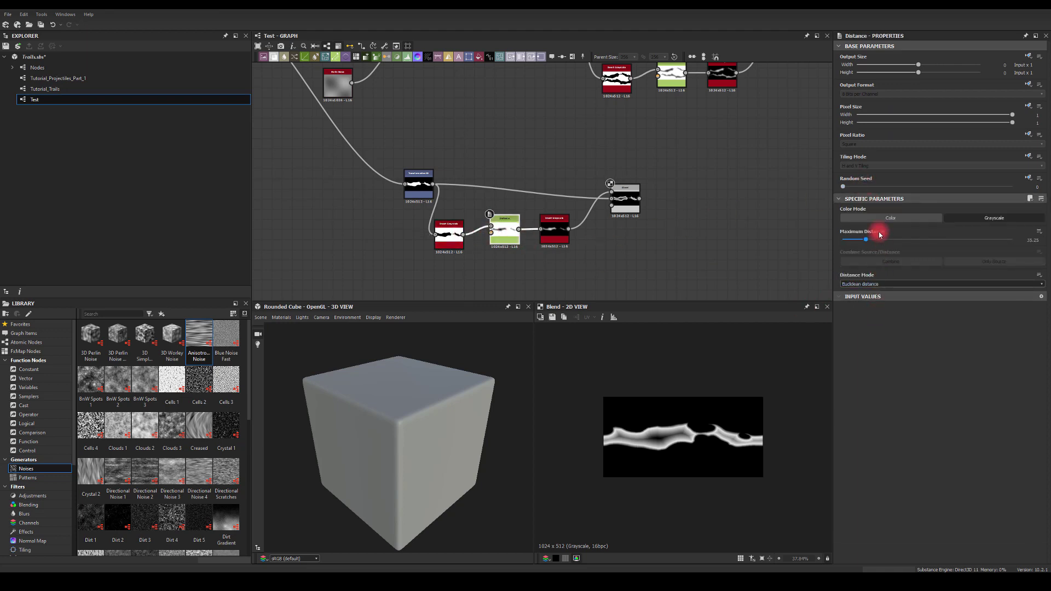
pyautogui.moveTo(864, 242)
pyautogui.mouseDown()
pyautogui.moveTo(886, 241)
pyautogui.moveTo(853, 241)
pyautogui.moveTo(882, 240)
pyautogui.moveTo(873, 237)
pyautogui.mouseUp()
pyautogui.moveTo(728, 188); pyautogui.dragTo(589, 188, button='middle')
pyautogui.moveTo(528, 222); pyautogui.dragTo(649, 218)
pyautogui.moveTo(658, 102); pyautogui.dragTo(659, 100)
# Step: Combine the upper and lower Blend outputs in a new Blend node set to Add (Linear Dodge)
pyautogui.moveTo(658, 100); pyautogui.dragTo(595, 147, button='middle')
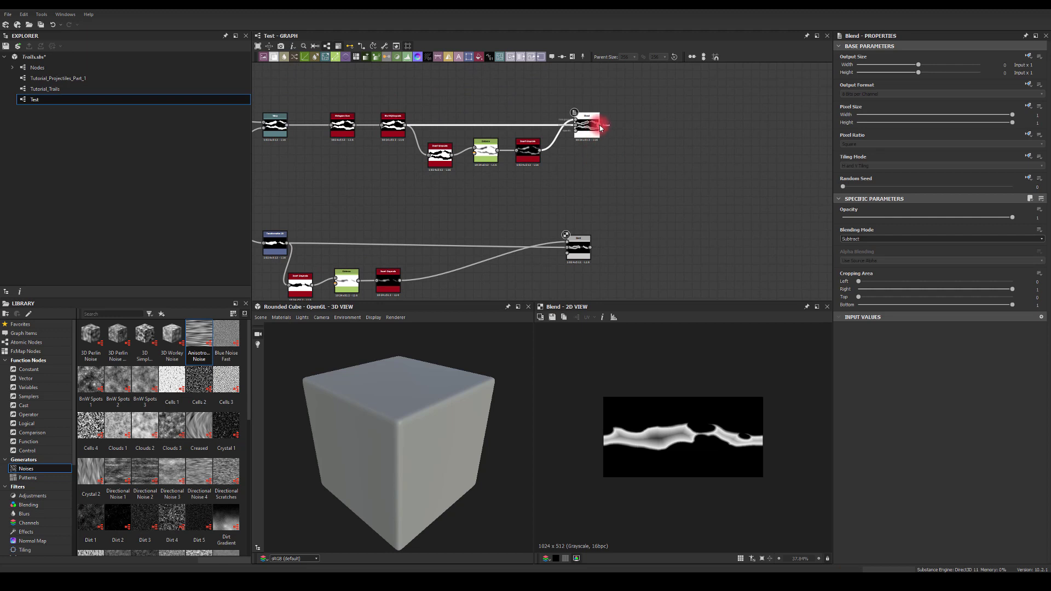
pyautogui.moveTo(601, 126); pyautogui.dragTo(655, 165)
pyautogui.write('bl')
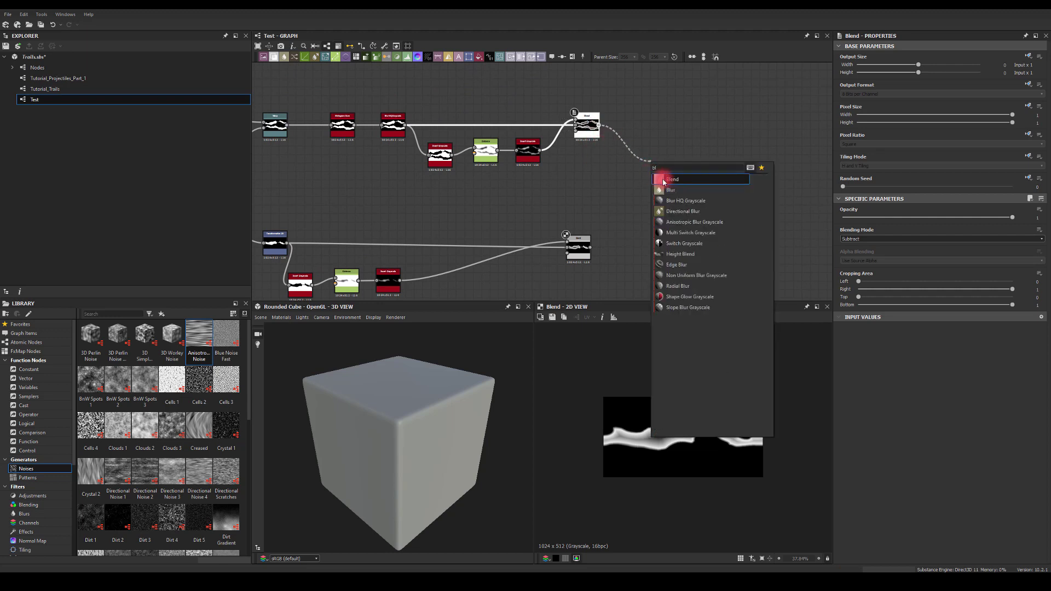
pyautogui.click(667, 182)
pyautogui.moveTo(589, 249)
pyautogui.mouseDown()
pyautogui.moveTo(652, 157)
pyautogui.moveTo(664, 188)
pyautogui.mouseUp()
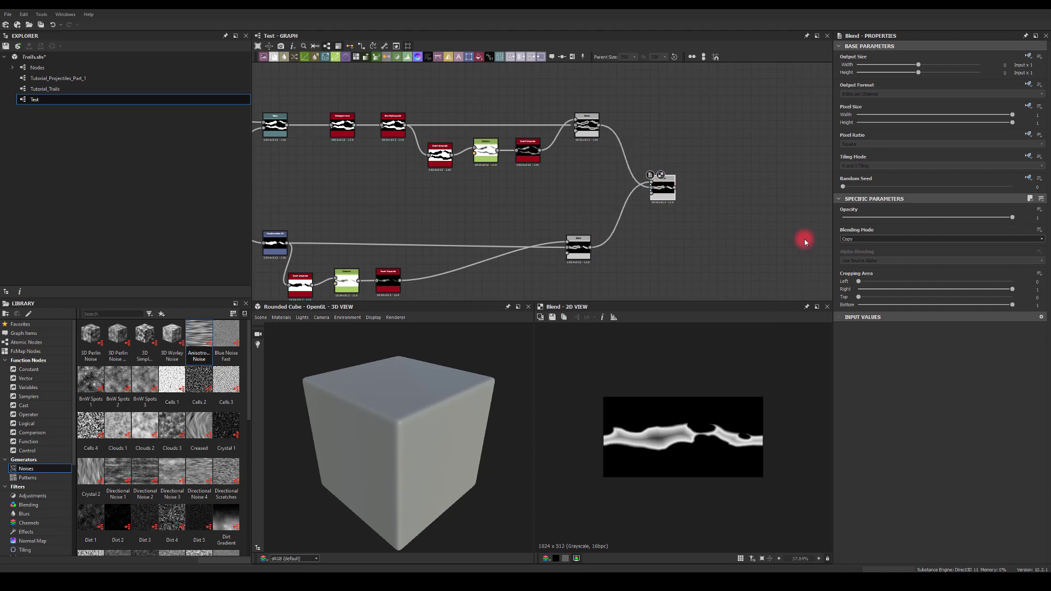
pyautogui.click(849, 239)
pyautogui.click(859, 251)
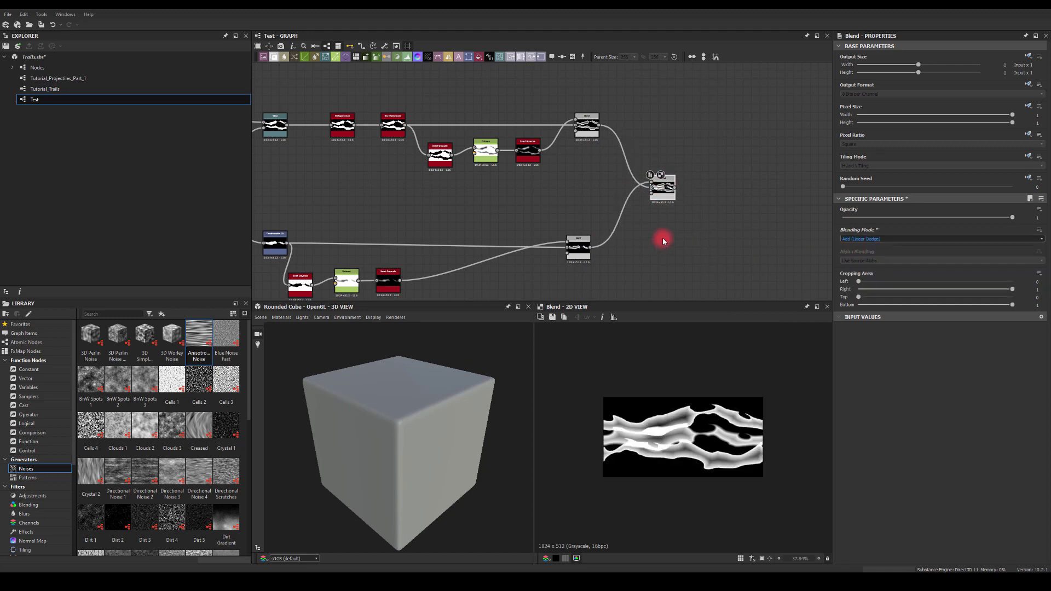
# Step: Insert a Transformation 2D node between the lower Blend and the combining Blend's foreground input, and preview the combined result
pyautogui.moveTo(664, 240); pyautogui.dragTo(686, 204, button='middle')
pyautogui.scroll(2, 685, 202)
pyautogui.moveTo(689, 169); pyautogui.dragTo(693, 142)
pyautogui.click(572, 224)
pyautogui.moveTo(586, 225); pyautogui.dragTo(642, 234)
pyautogui.write('trans')
pyautogui.press('Return')
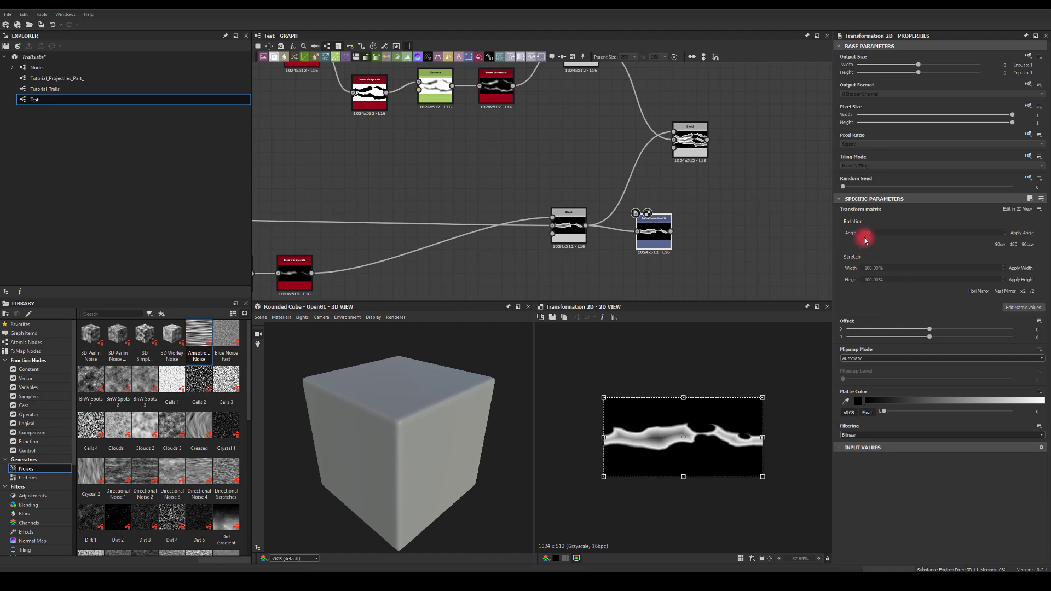
pyautogui.click(691, 136)
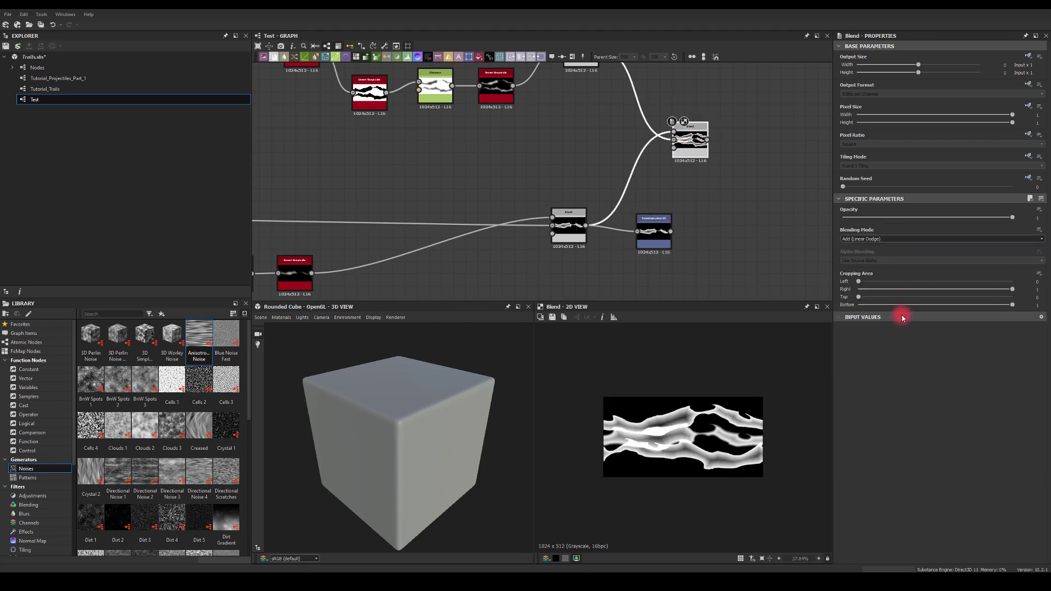
pyautogui.moveTo(672, 141); pyautogui.dragTo(673, 140)
pyautogui.click(663, 240)
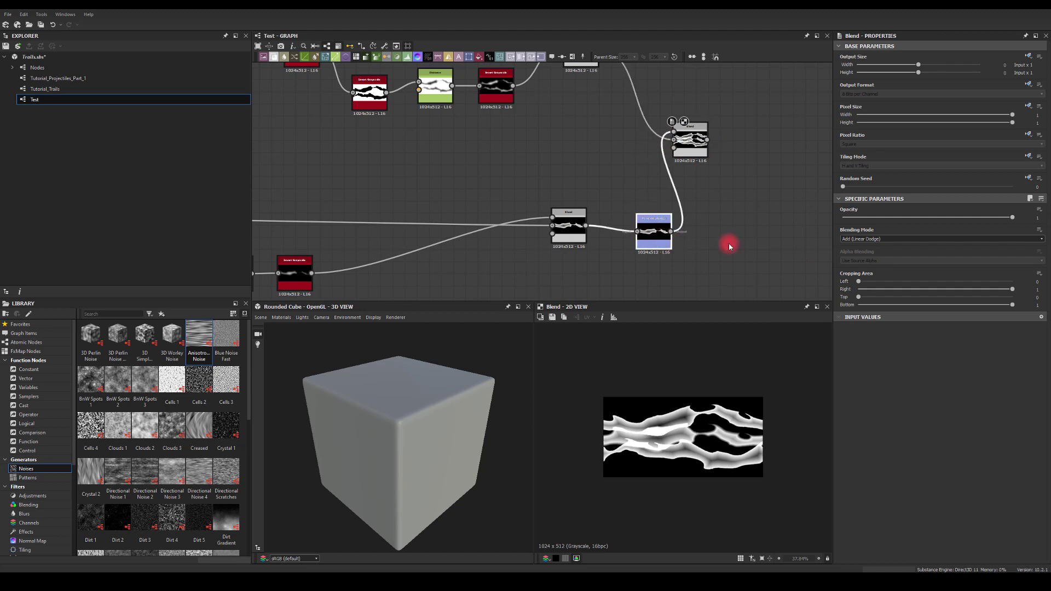
# Step: Offset the inserted Transformation 2D to X 0.4 and Y -0.04, and also connect its output to the combining Blend's opacity input
pyautogui.moveTo(927, 330)
pyautogui.mouseDown()
pyautogui.moveTo(1008, 330)
pyautogui.moveTo(923, 338)
pyautogui.mouseUp()
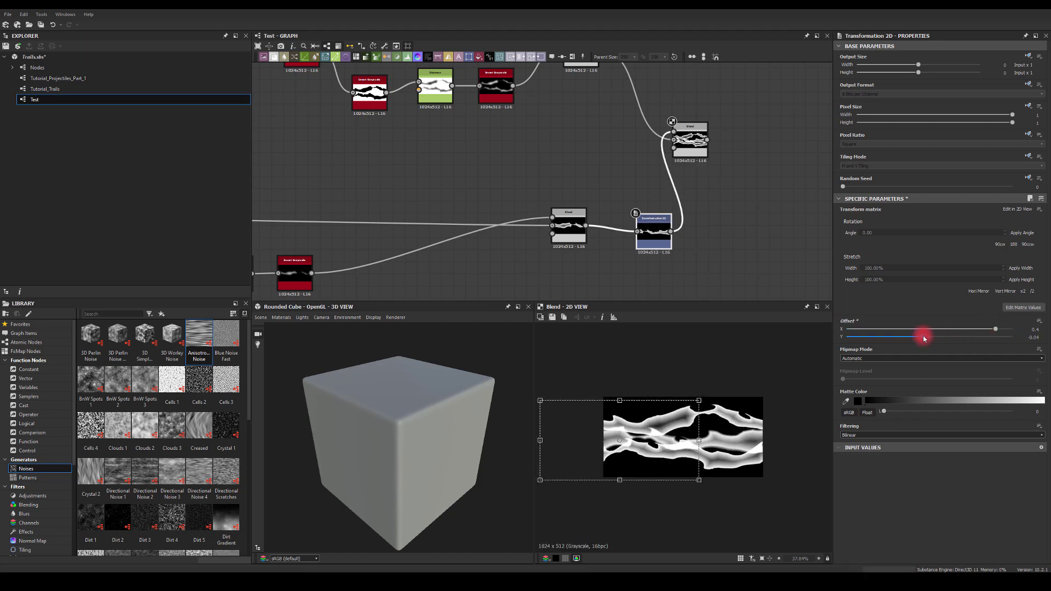
pyautogui.moveTo(673, 232); pyautogui.dragTo(671, 151)
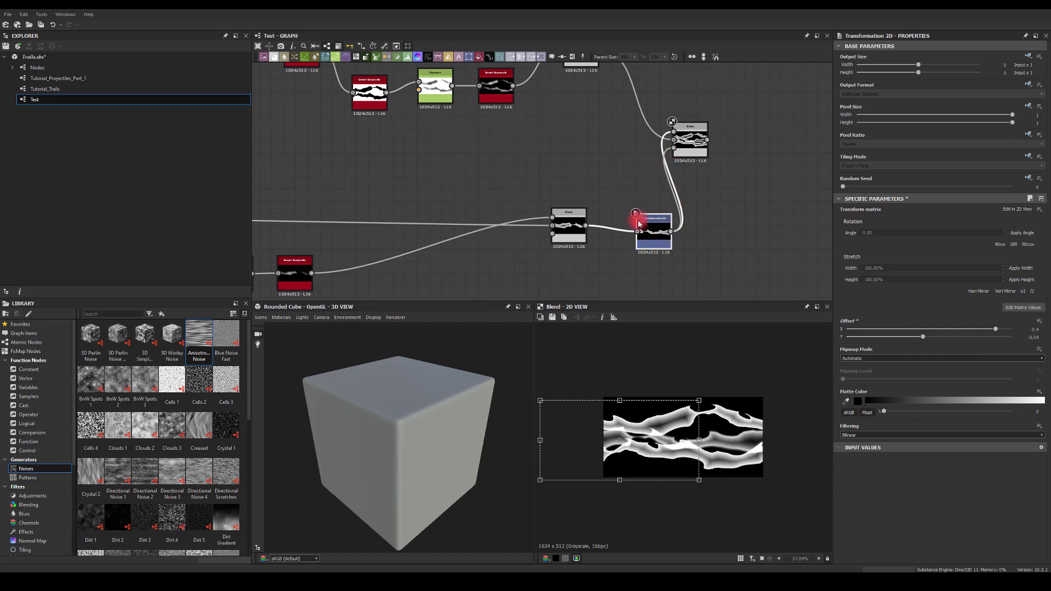
# Step: Reconnect the Transformation 2D output to the combining Blend's opacity input and set that Blend's blending mode to Subtract
pyautogui.moveTo(563, 77); pyautogui.dragTo(570, 134, button='middle')
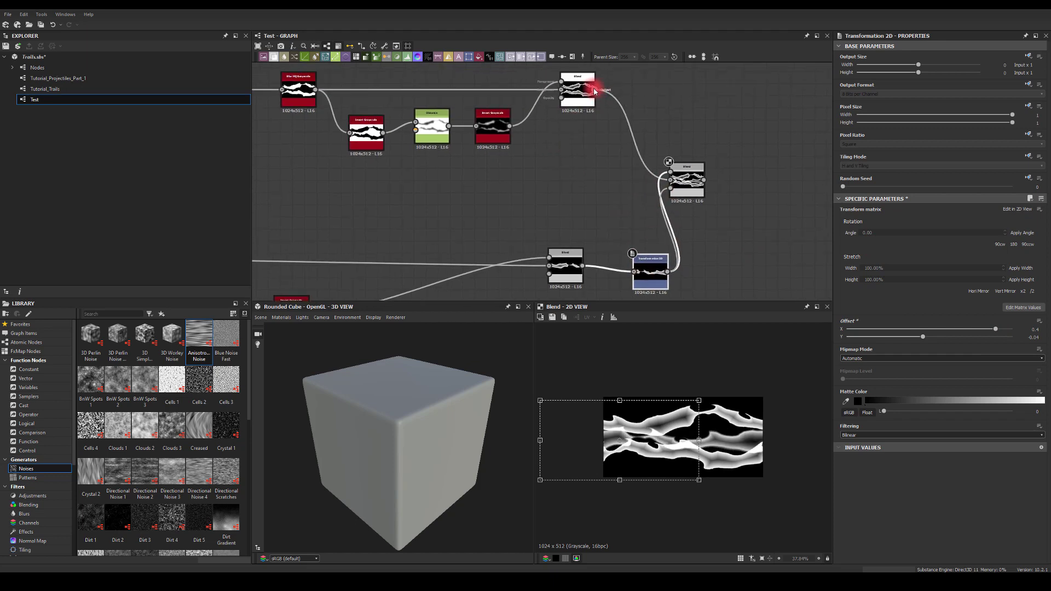
pyautogui.moveTo(701, 225); pyautogui.dragTo(682, 204, button='middle')
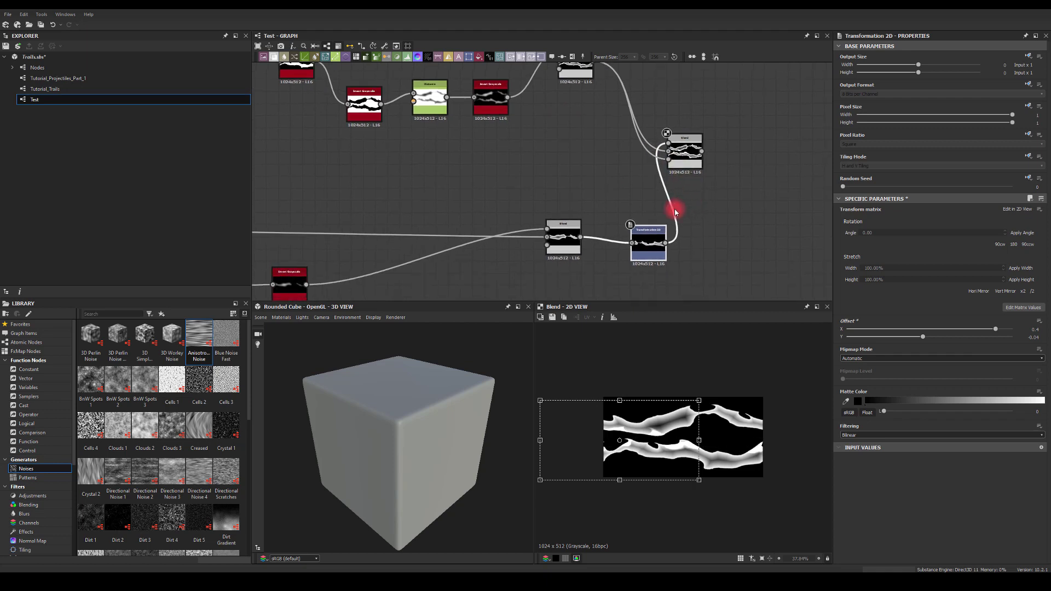
pyautogui.moveTo(667, 246); pyautogui.dragTo(668, 151)
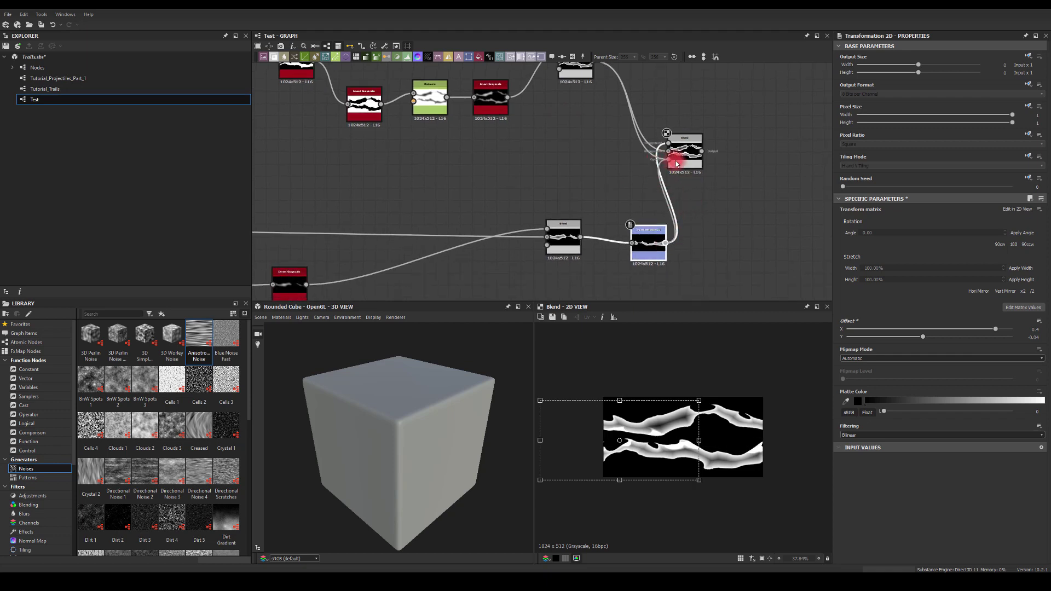
pyautogui.click(683, 156)
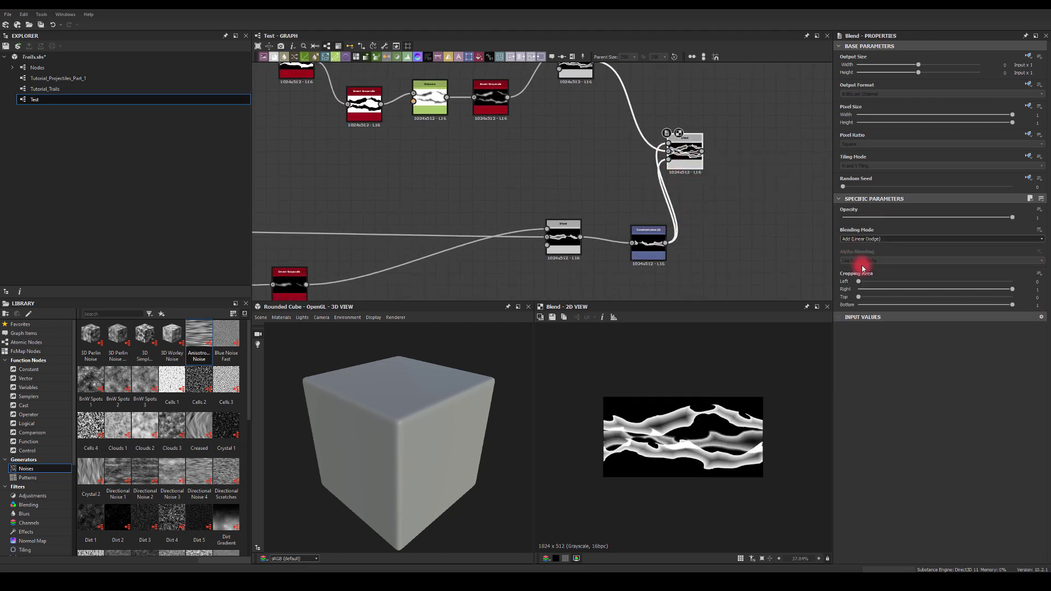
pyautogui.click(859, 239)
pyautogui.click(851, 256)
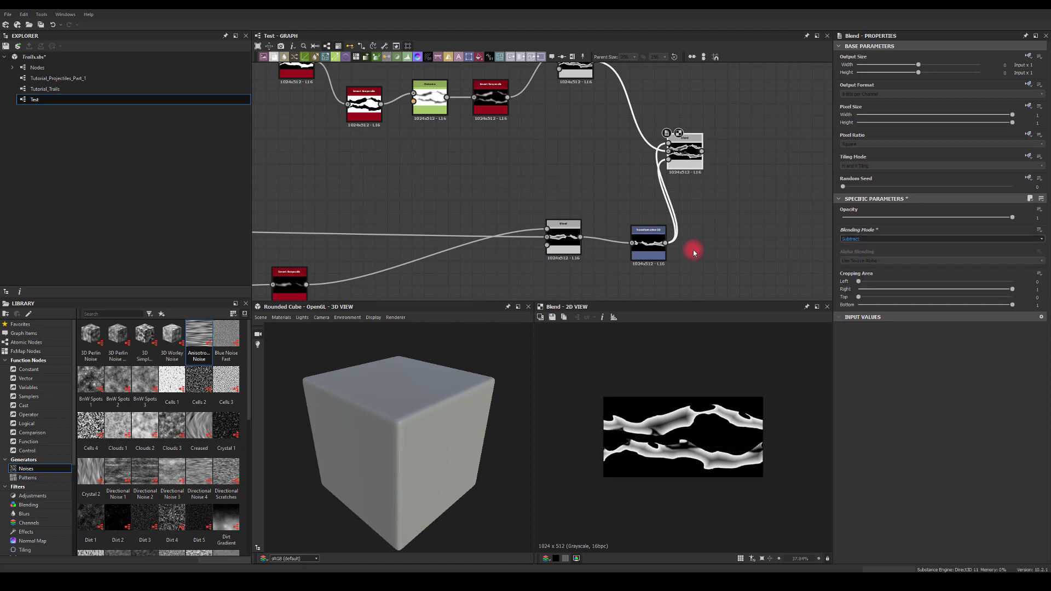
# Step: Add another Blend after the Subtract Blend, feed the Transformation 2D into its foreground, and set its mode to Add (Linear Dodge)
pyautogui.moveTo(701, 151); pyautogui.dragTo(755, 189)
pyautogui.write('blend')
pyautogui.click(773, 205)
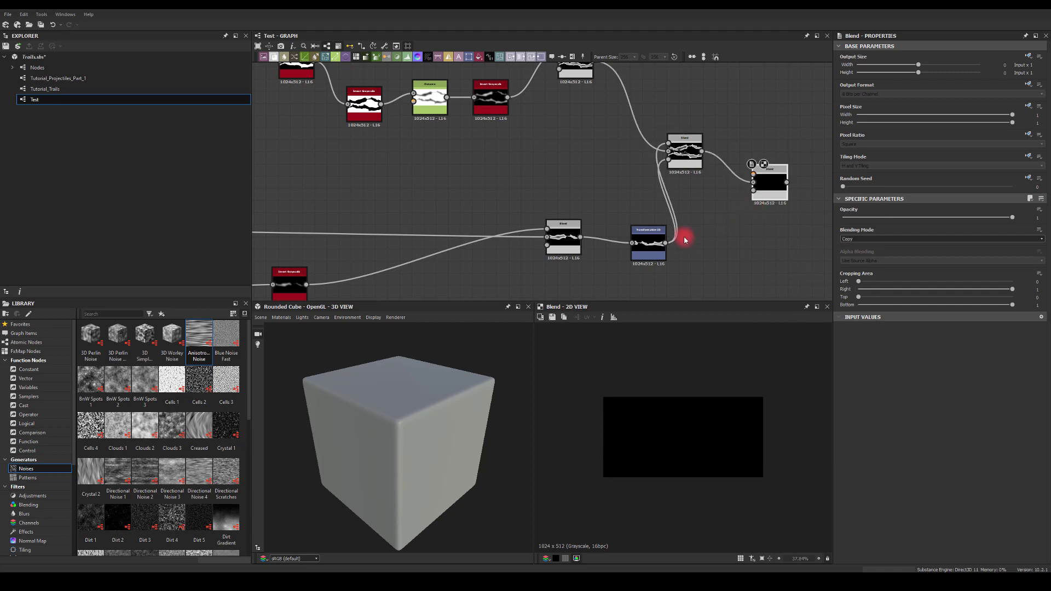
pyautogui.moveTo(751, 179); pyautogui.dragTo(763, 182)
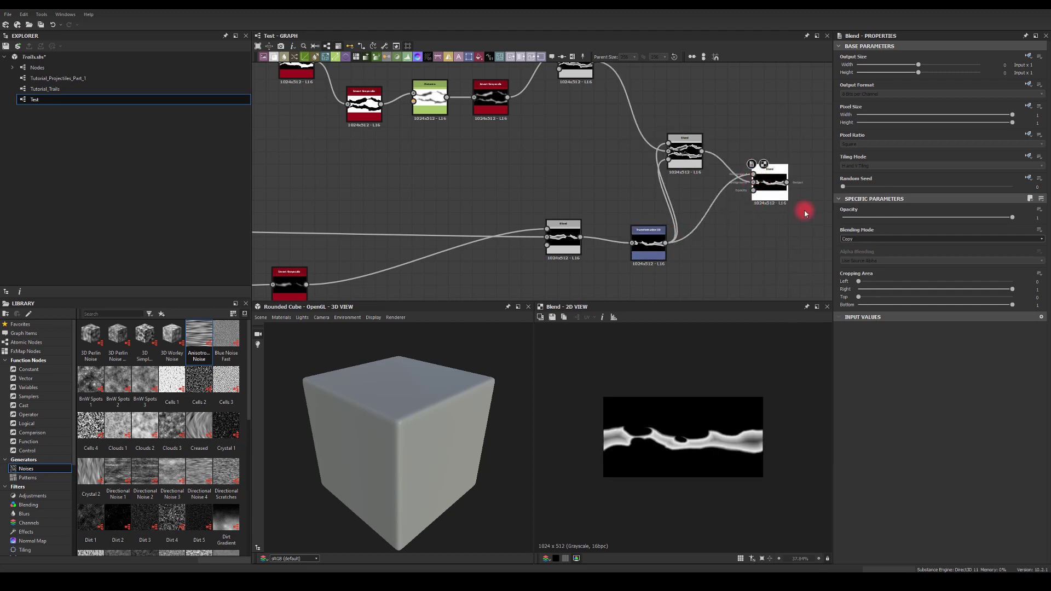
pyautogui.click(849, 239)
pyautogui.click(853, 251)
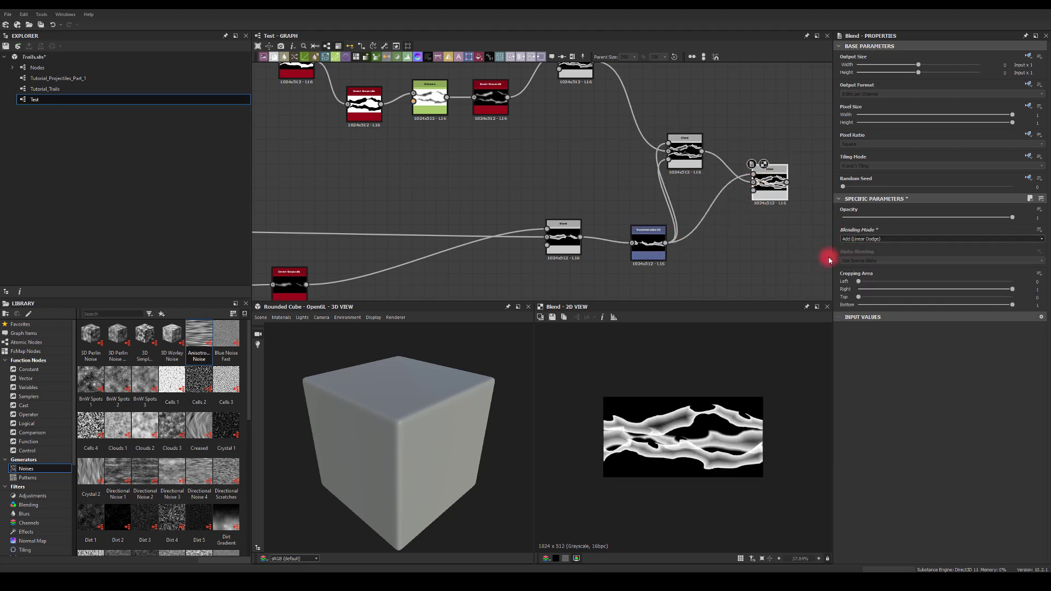
# Step: Rewire the Add Blend so the Subtract Blend feeds its foreground and opacity inputs and the Transformation 2D feeds its background
pyautogui.click(685, 155)
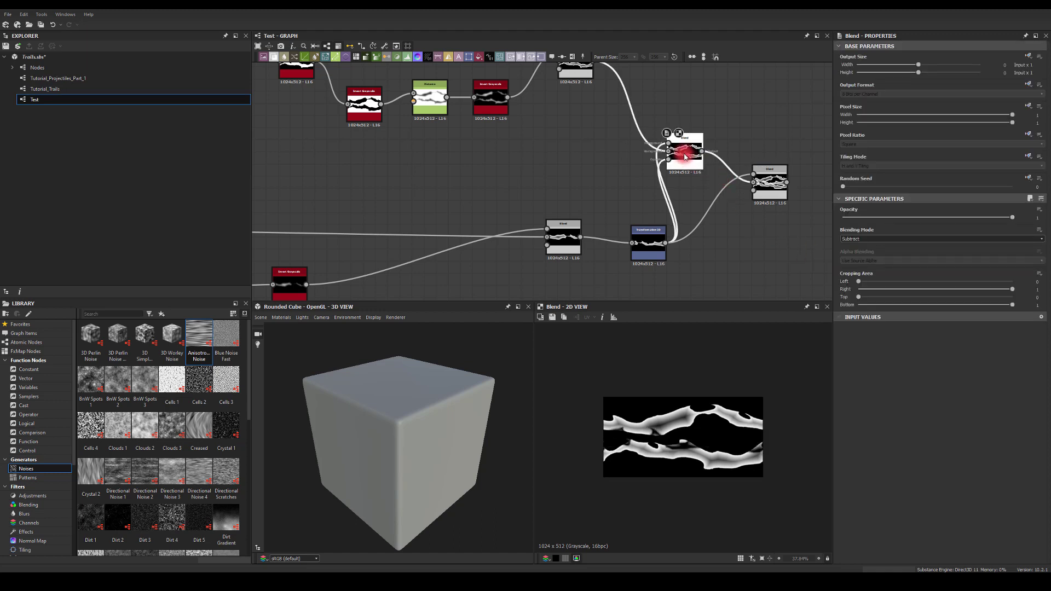
pyautogui.click(765, 189)
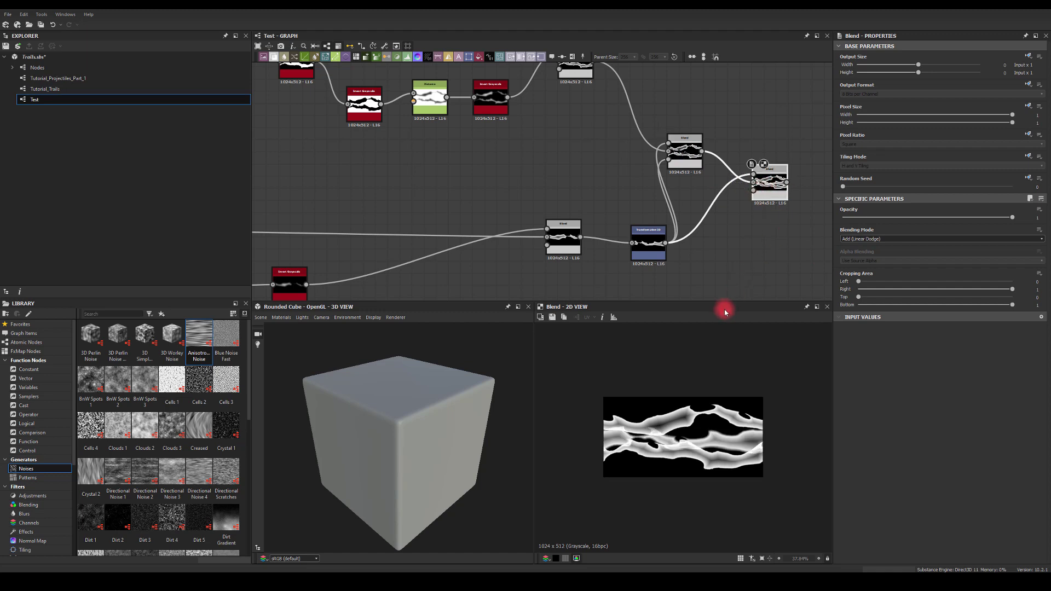
pyautogui.click(688, 165)
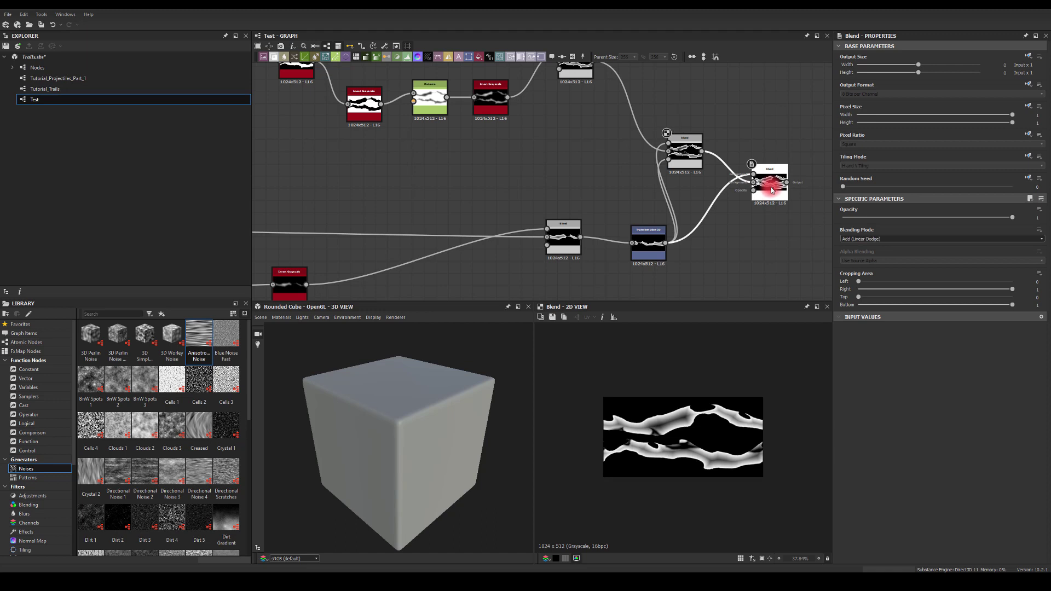
pyautogui.moveTo(699, 155); pyautogui.dragTo(753, 189)
pyautogui.moveTo(665, 244); pyautogui.dragTo(757, 191)
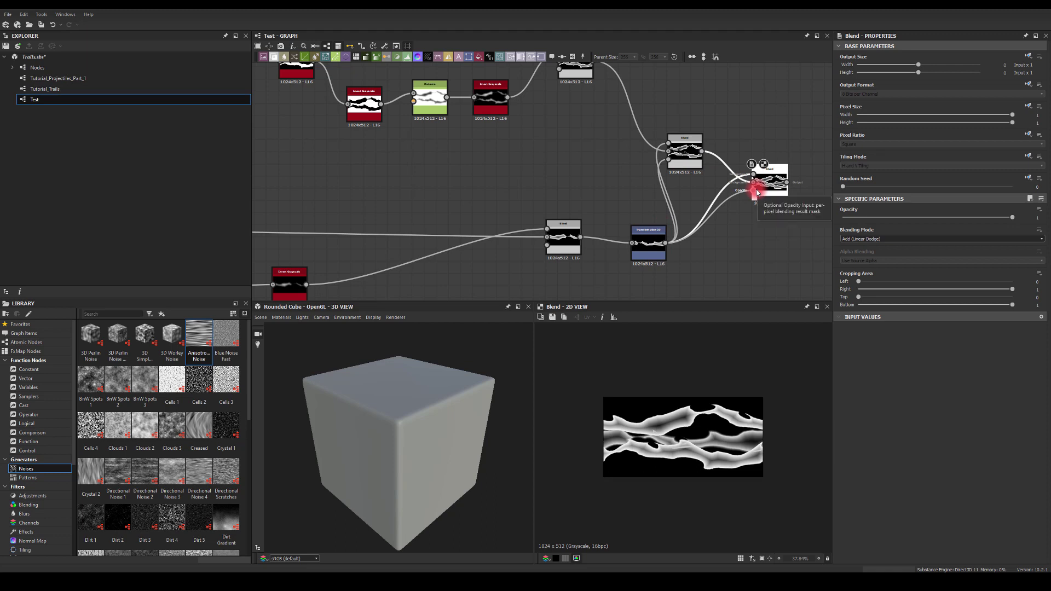
pyautogui.scroll(2, 600, 129)
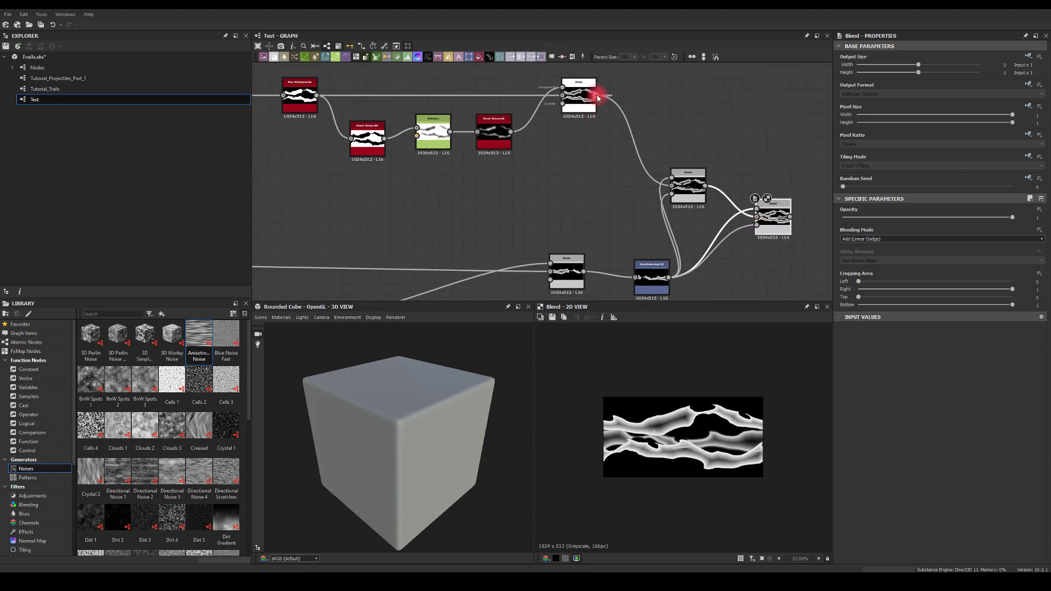
pyautogui.moveTo(598, 98); pyautogui.dragTo(756, 224)
pyautogui.moveTo(704, 250); pyautogui.dragTo(756, 212)
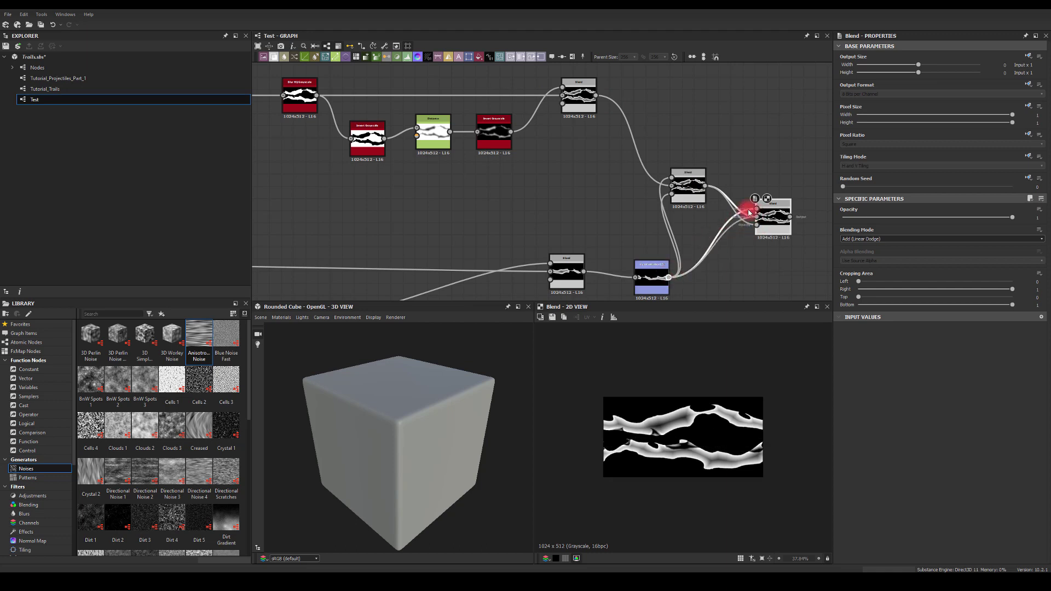
pyautogui.moveTo(704, 185); pyautogui.dragTo(762, 215)
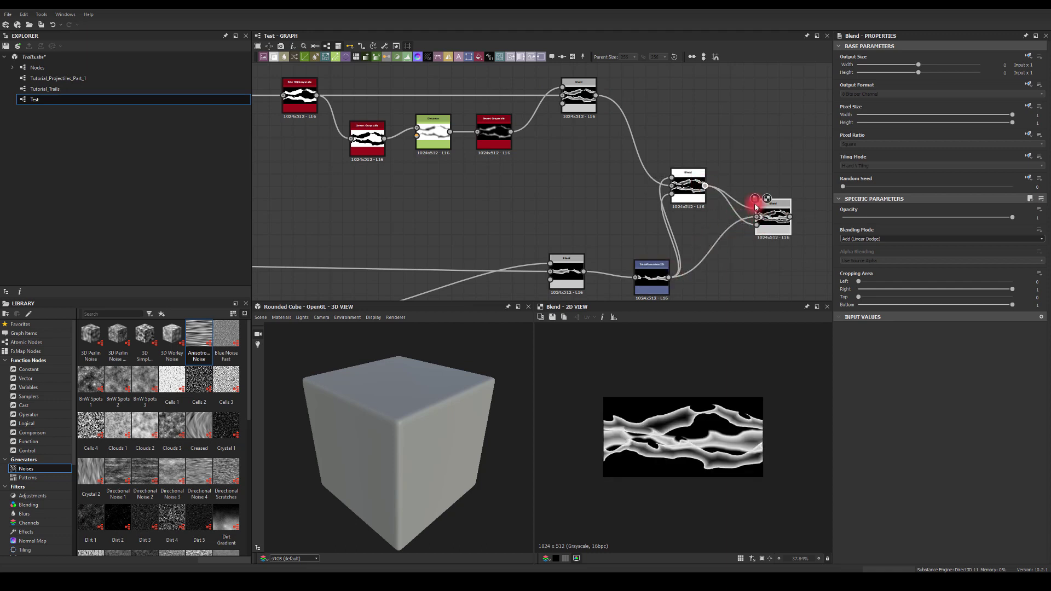
pyautogui.moveTo(740, 255); pyautogui.dragTo(715, 237, button='middle')
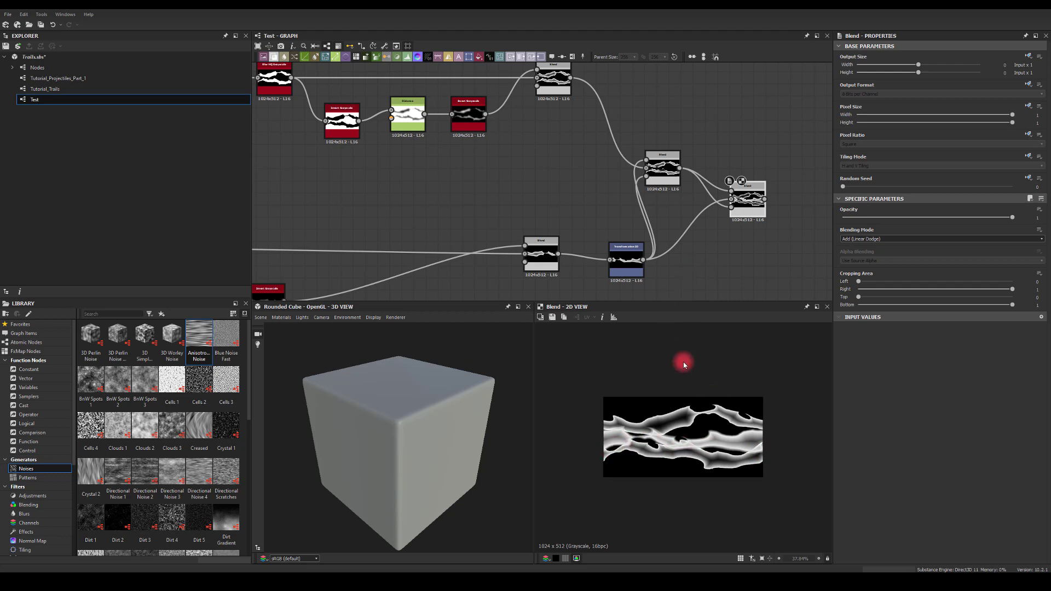
pyautogui.moveTo(687, 235); pyautogui.dragTo(714, 219, button='middle')
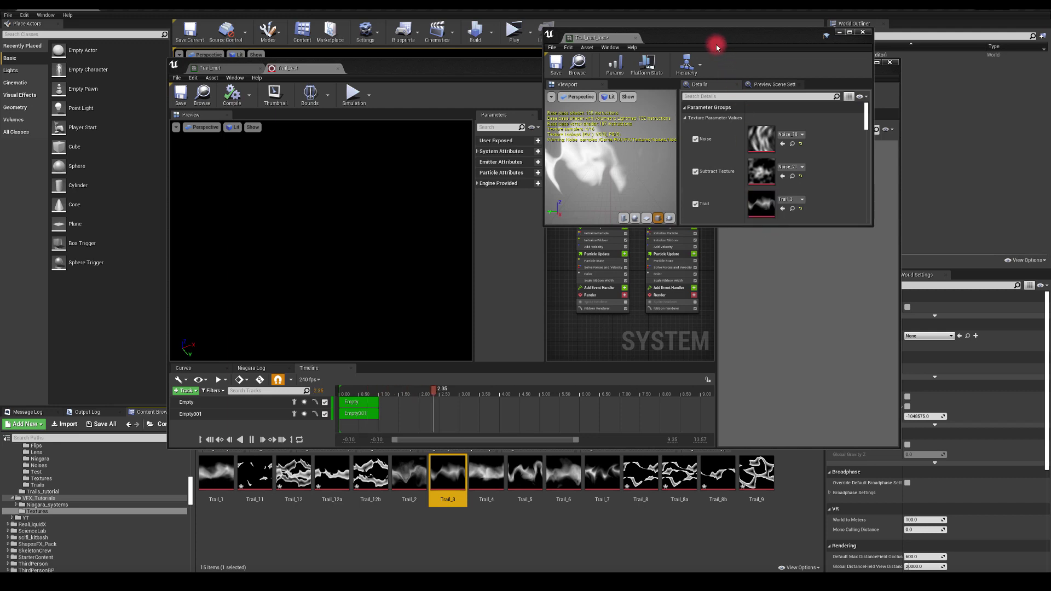
# Step: Switch to Unreal Engine and assign Trail_12, Trail_12a, Trail_12b and Trail_8 one after another to the material instance's Trail texture parameter
pyautogui.click(366, 408)
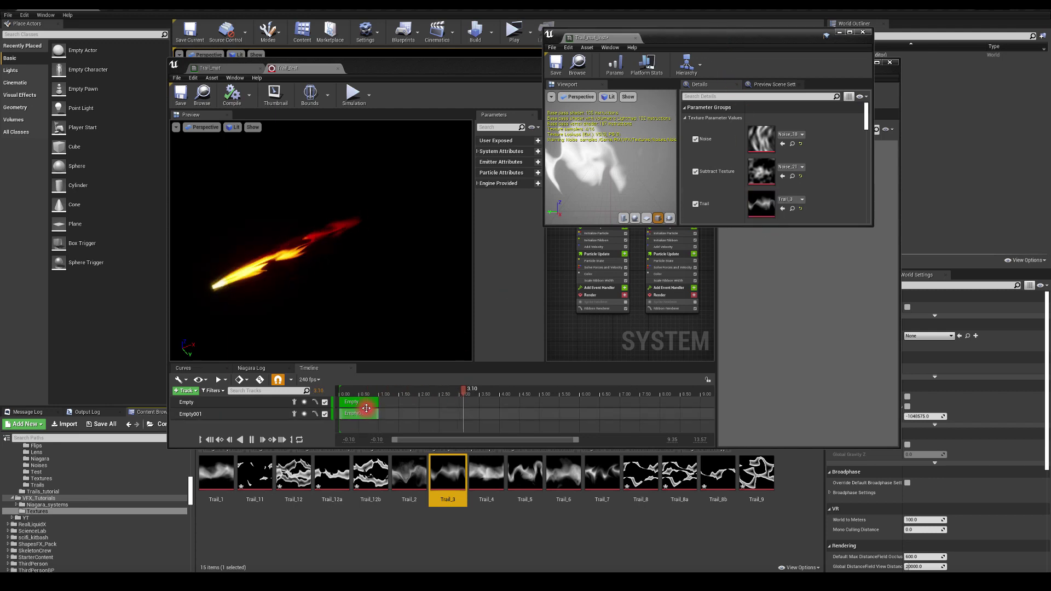
pyautogui.click(290, 482)
pyautogui.keyDown('shift'); pyautogui.click(359, 492); pyautogui.keyUp('shift')
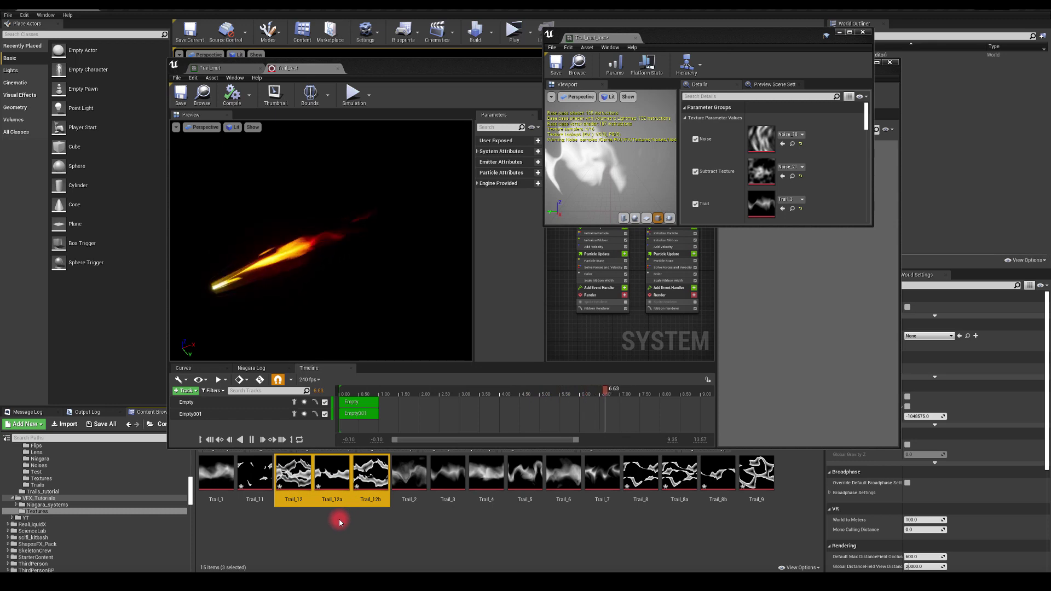
pyautogui.click(317, 530)
pyautogui.moveTo(295, 482)
pyautogui.moveTo(295, 483); pyautogui.dragTo(762, 208)
pyautogui.click(345, 292)
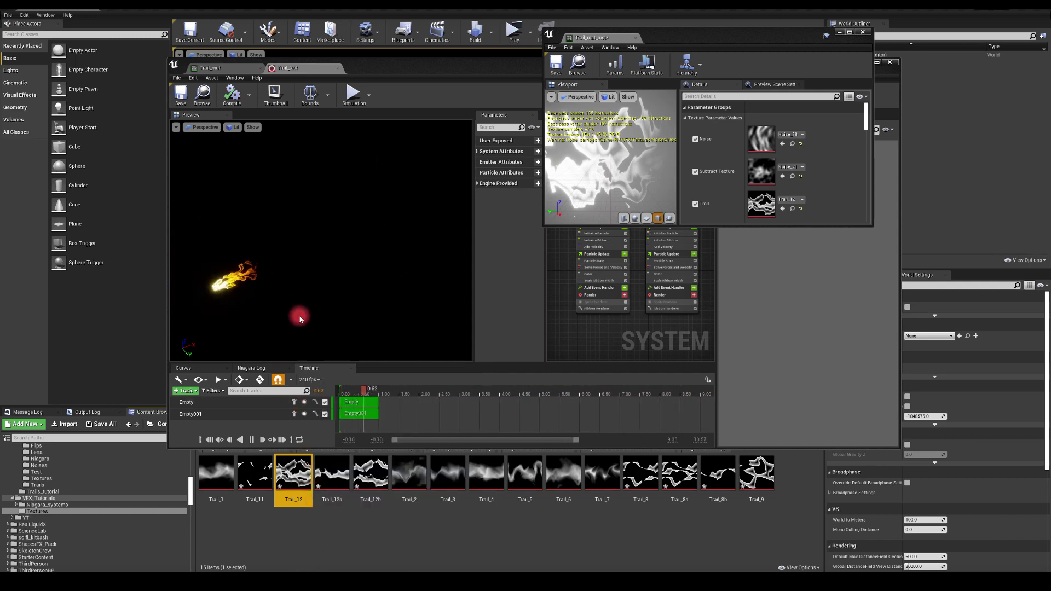
pyautogui.moveTo(333, 487); pyautogui.dragTo(760, 204)
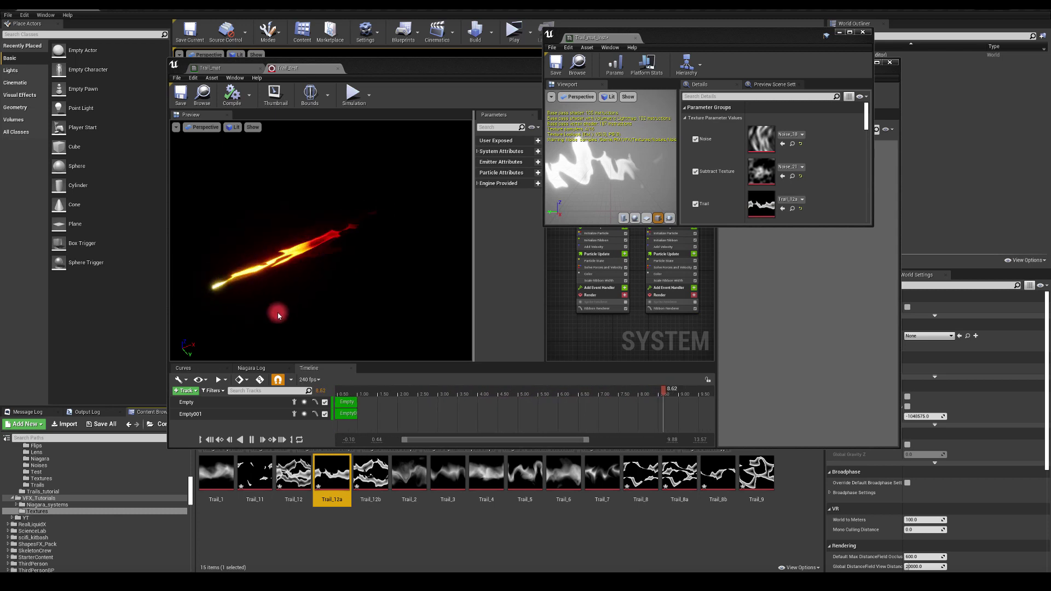
pyautogui.click(371, 472)
pyautogui.moveTo(373, 472); pyautogui.dragTo(761, 204)
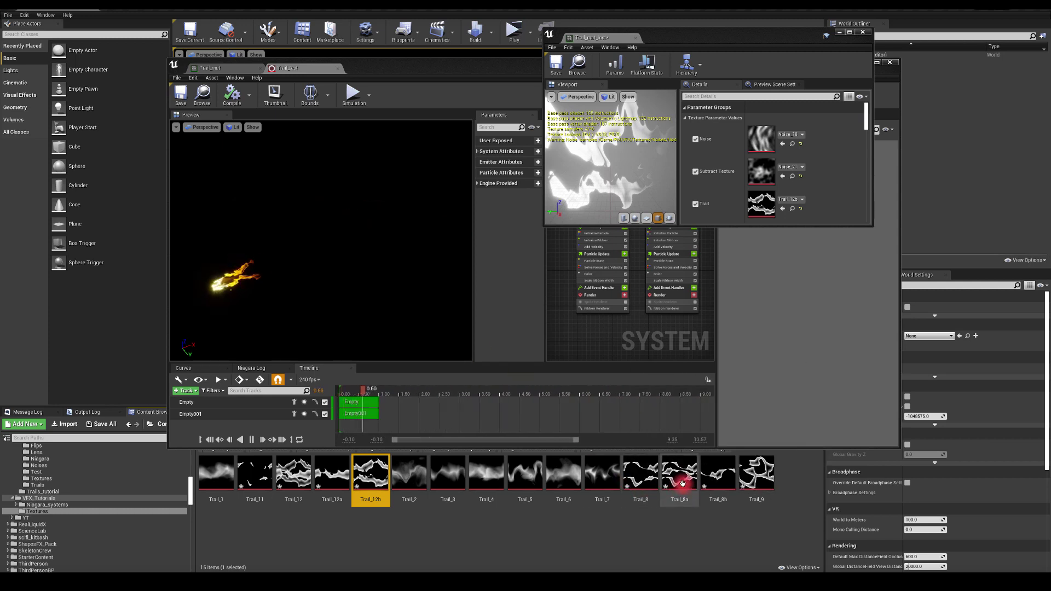
pyautogui.moveTo(649, 481); pyautogui.dragTo(772, 205)
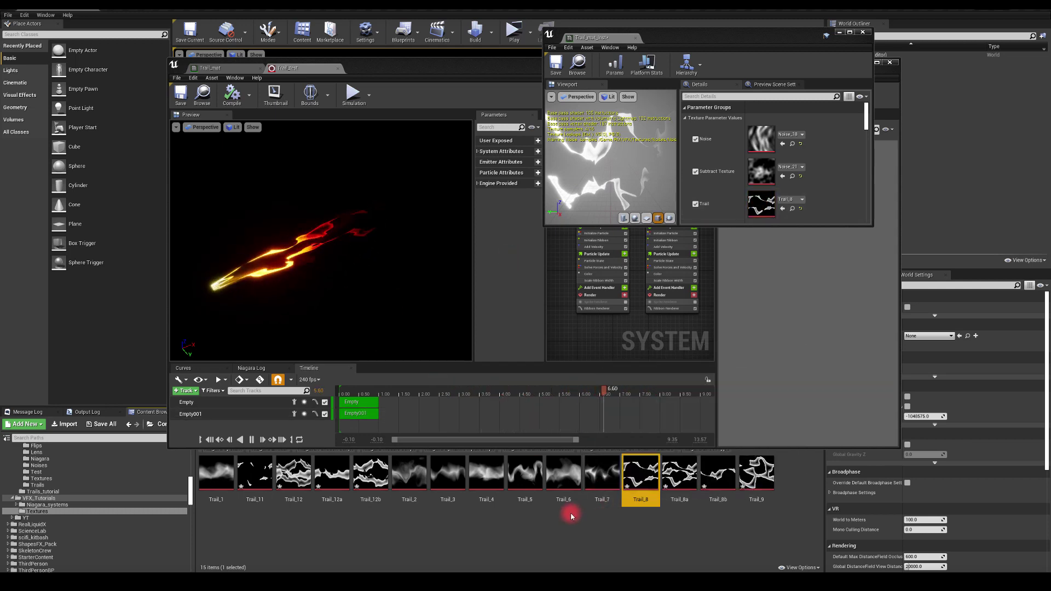
# Step: Return to Substance Designer and delete the Add Blend, the Subtract Blend and the Transformation 2D that follows the lower Blend
pyautogui.click(480, 560)
pyautogui.moveTo(597, 223); pyautogui.dragTo(579, 189, button='middle')
pyautogui.click(783, 209)
pyautogui.press('Delete')
pyautogui.moveTo(694, 162); pyautogui.dragTo(733, 173)
pyautogui.click(679, 443)
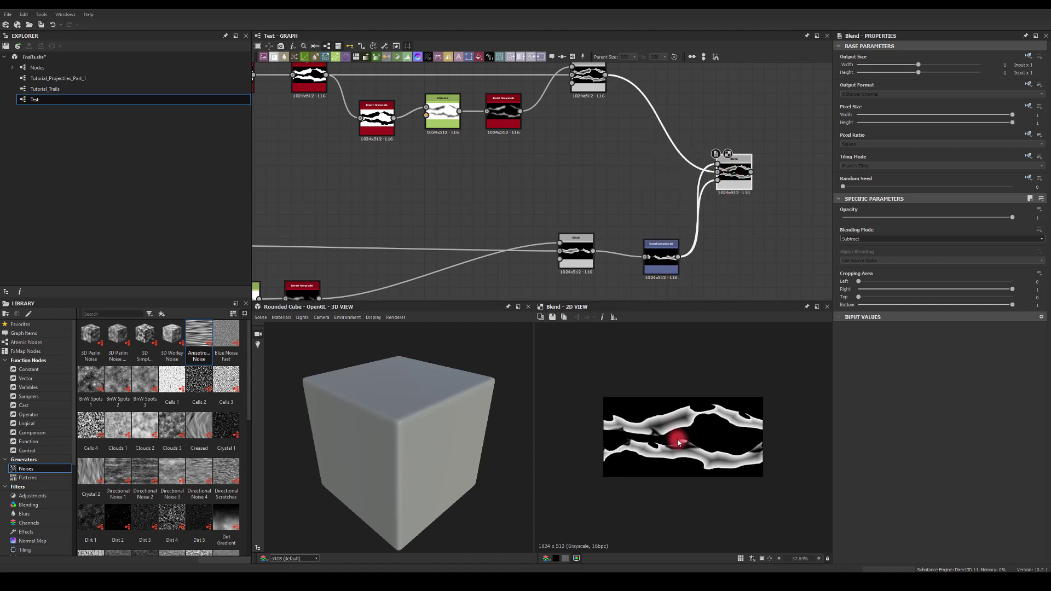
pyautogui.press('Delete')
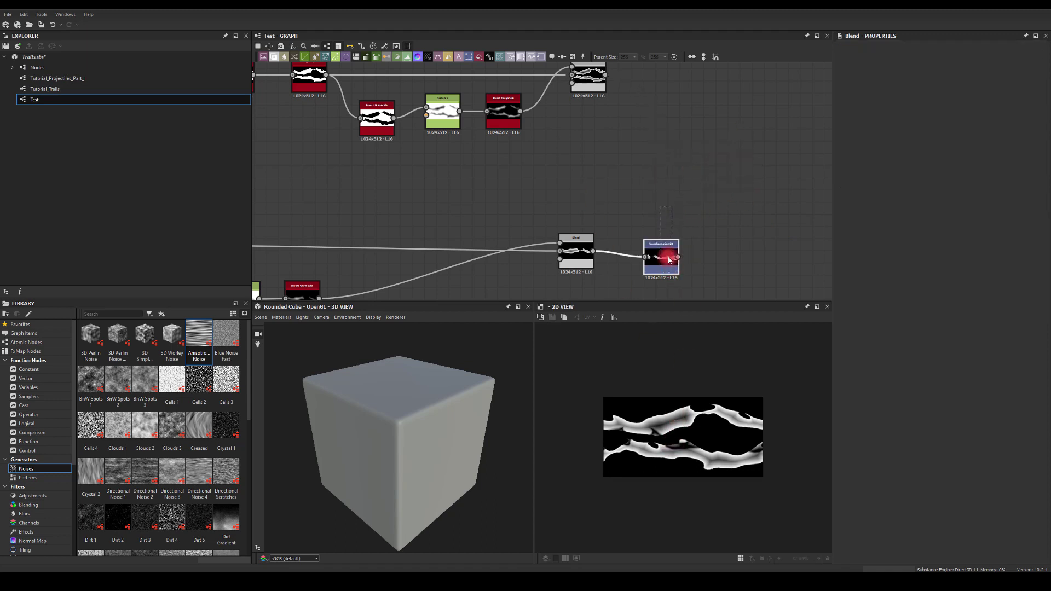
pyautogui.click(665, 263)
pyautogui.hotkey('ctrl', 'z')
pyautogui.hotkey('ctrl', 'z')
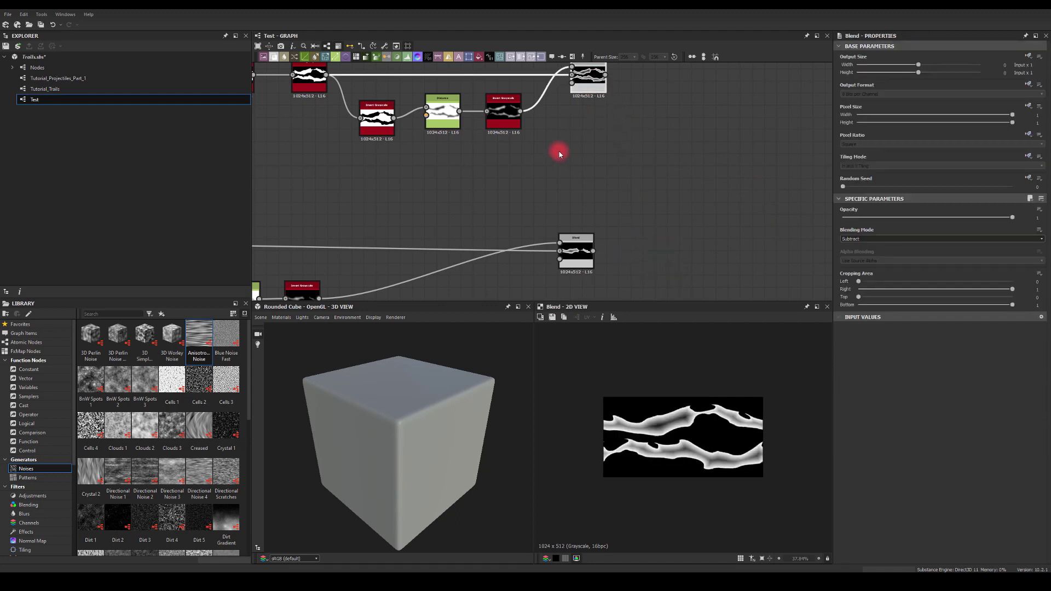
# Step: Lower the Position of the Histogram Scan feeding the two Warp nodes to 0.75
pyautogui.moveTo(562, 145); pyautogui.dragTo(666, 257, button='middle')
pyautogui.scroll(-2, 566, 140)
pyautogui.moveTo(566, 140); pyautogui.dragTo(562, 90, button='middle')
pyautogui.moveTo(494, 87); pyautogui.dragTo(571, 107, button='middle')
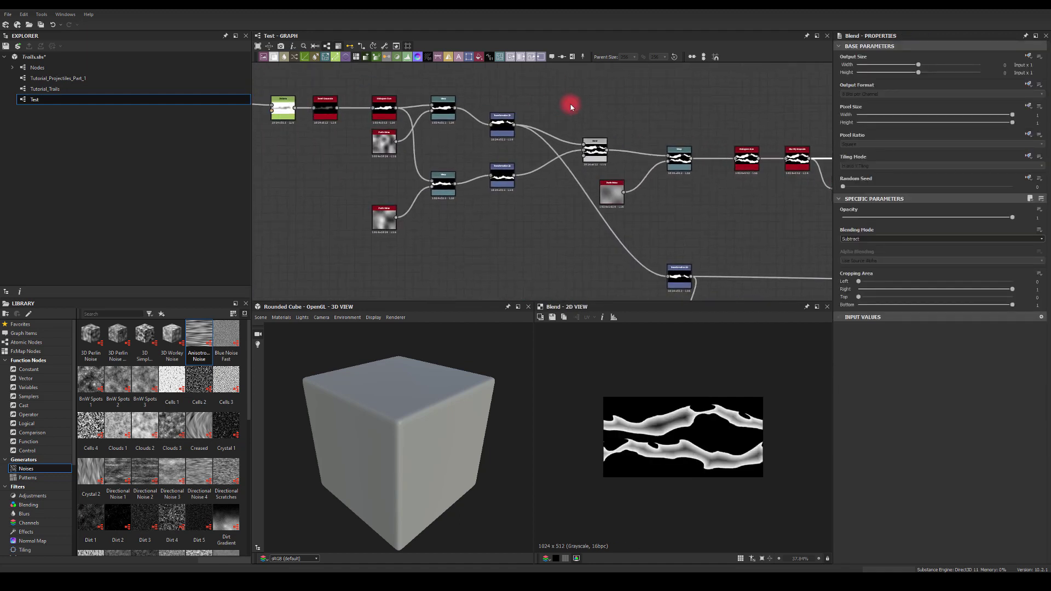
pyautogui.scroll(2, 371, 127)
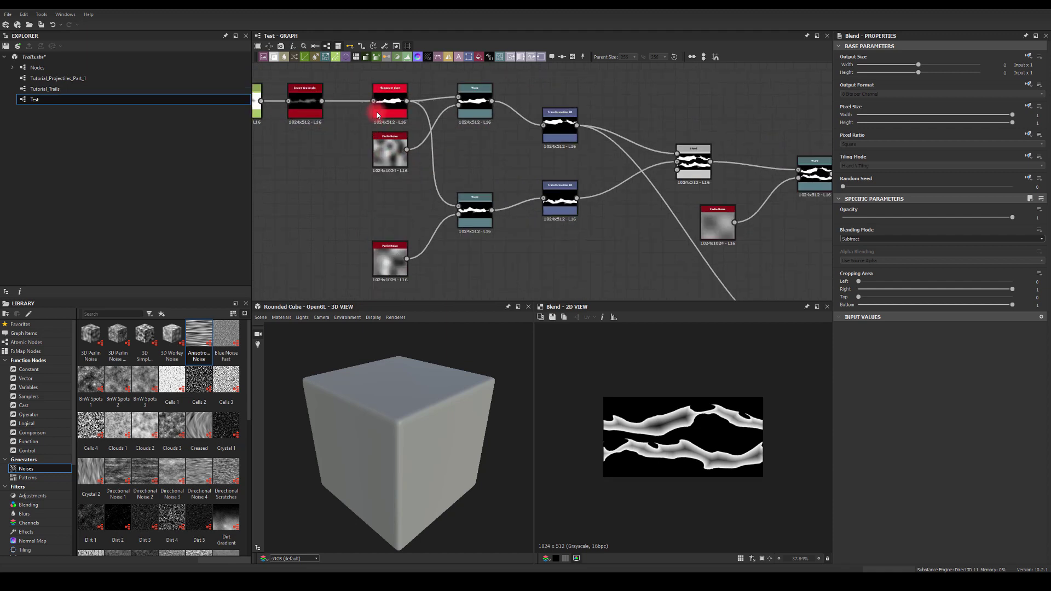
pyautogui.click(390, 106)
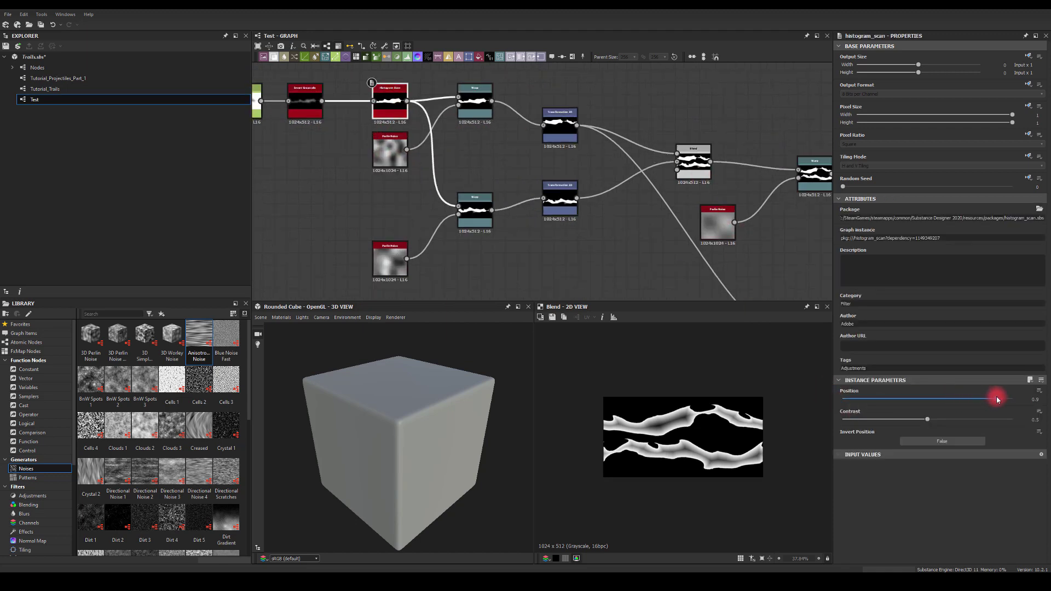
pyautogui.moveTo(996, 400)
pyautogui.mouseDown()
pyautogui.moveTo(898, 398)
pyautogui.moveTo(971, 395)
pyautogui.mouseUp()
# Step: Readjust the Position of the Histogram Scan that feeds the two Warp nodes to 0.8
pyautogui.moveTo(345, 193); pyautogui.dragTo(516, 197, button='middle')
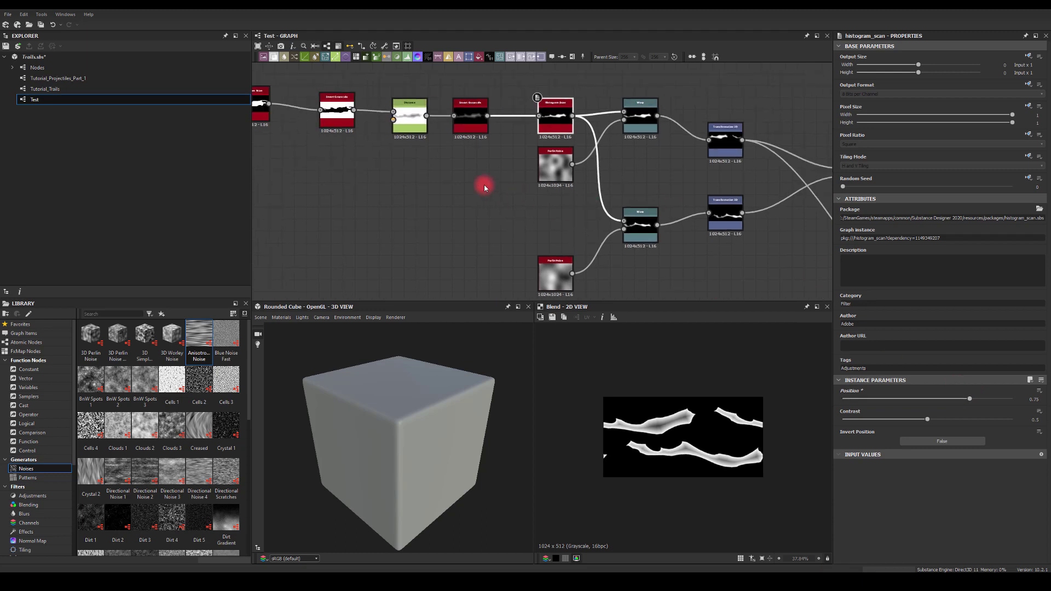
pyautogui.moveTo(391, 137); pyautogui.dragTo(368, 150, button='middle')
pyautogui.click(289, 119)
pyautogui.moveTo(965, 399)
pyautogui.mouseDown()
pyautogui.moveTo(929, 402)
pyautogui.moveTo(1012, 400)
pyautogui.moveTo(996, 400)
pyautogui.mouseUp()
pyautogui.click(532, 123)
pyautogui.click(273, 107)
pyautogui.moveTo(932, 402); pyautogui.dragTo(980, 389)
pyautogui.click(543, 126)
# Step: Move the lower branch's Blend node back along the graph, close behind the nodes that feed it
pyautogui.moveTo(754, 226); pyautogui.dragTo(647, 180, button='middle')
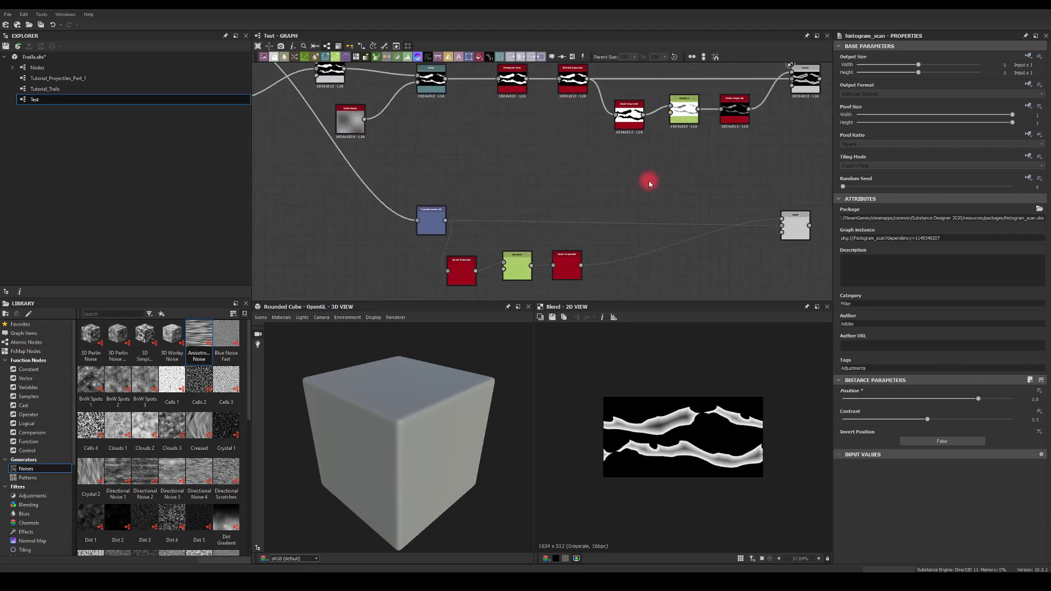
pyautogui.moveTo(721, 182); pyautogui.dragTo(658, 209, button='middle')
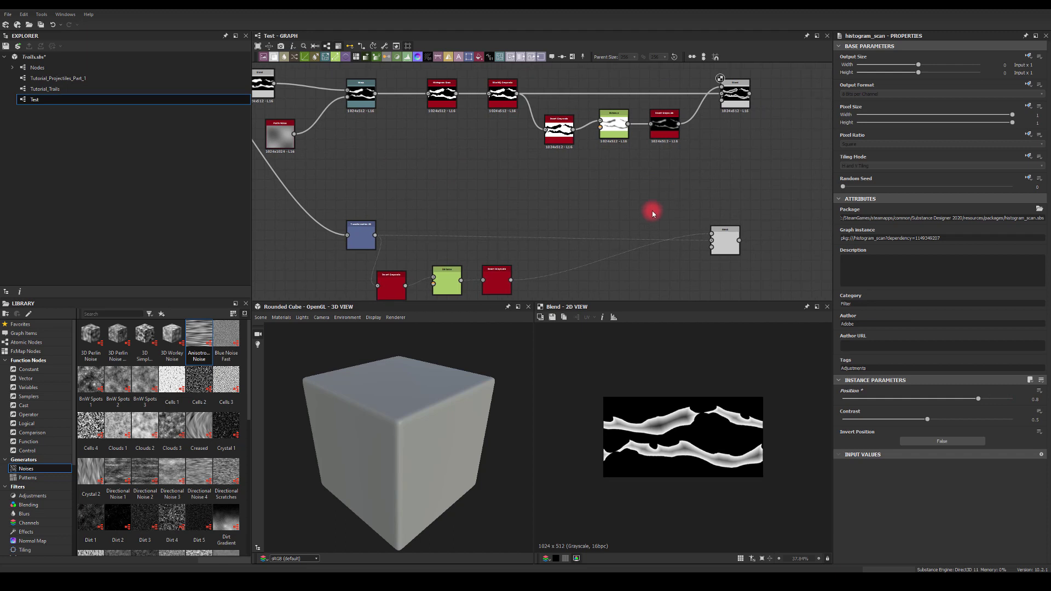
pyautogui.moveTo(728, 244); pyautogui.dragTo(538, 243)
pyautogui.click(602, 197)
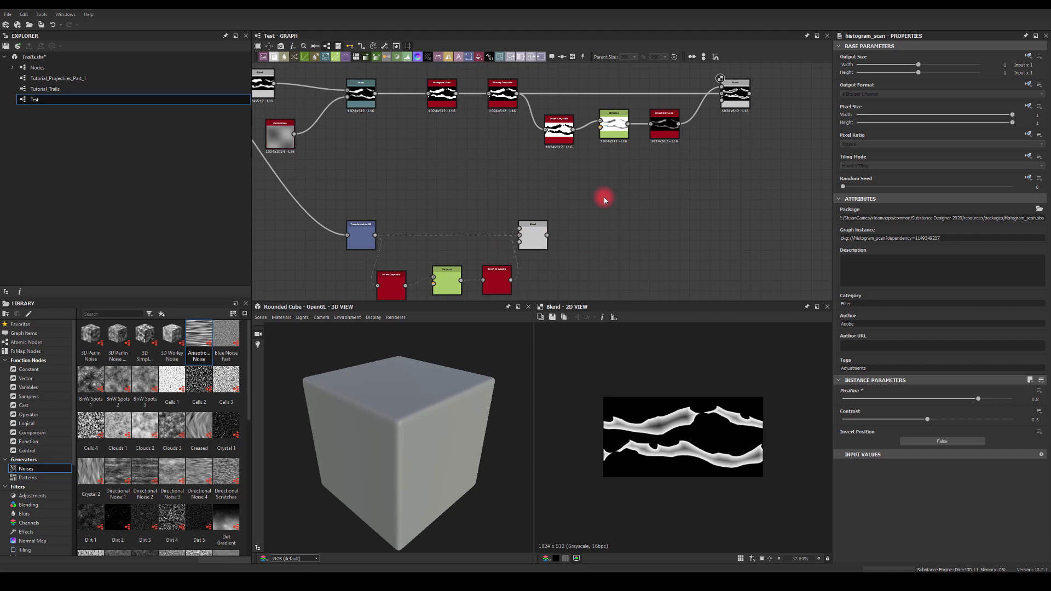
pyautogui.moveTo(548, 239); pyautogui.dragTo(578, 240)
pyautogui.click(525, 195)
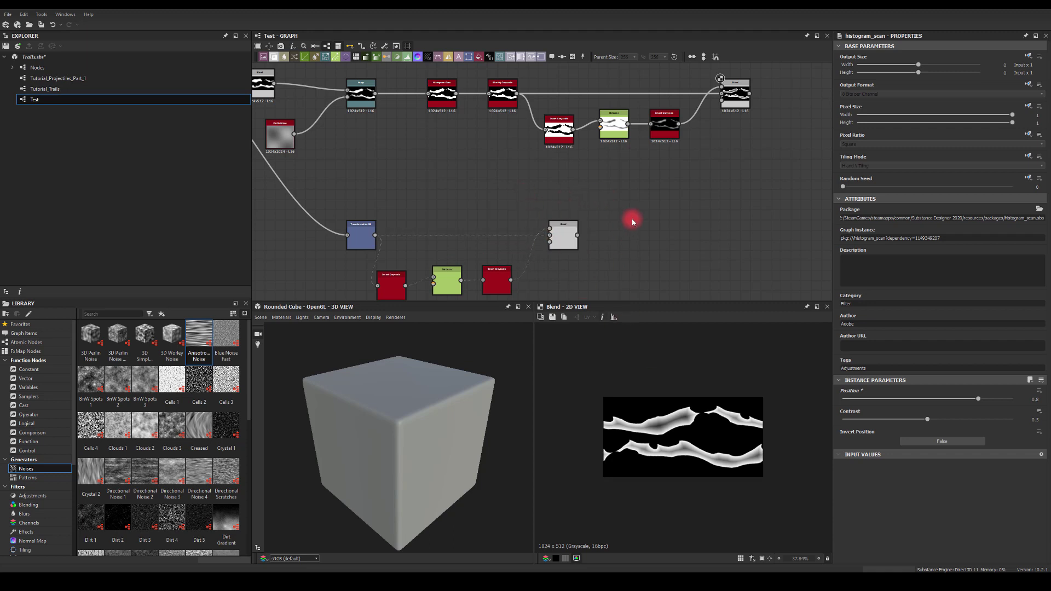
pyautogui.moveTo(651, 213); pyautogui.dragTo(588, 212, button='middle')
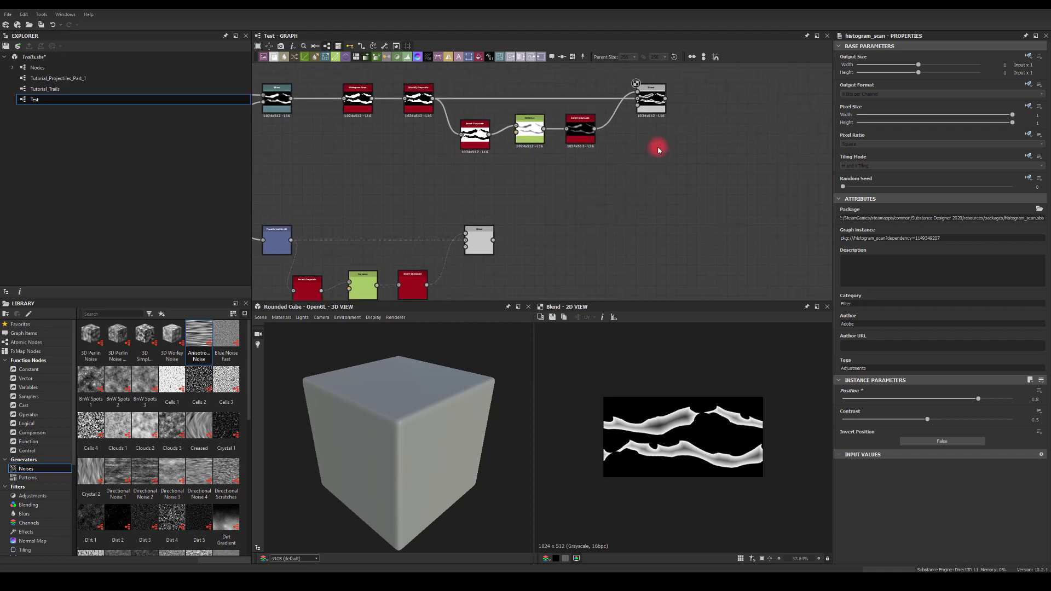
# Step: Set the Position of the Histogram Scan that follows the upper branch's last Warp to 0.51
pyautogui.click(651, 100)
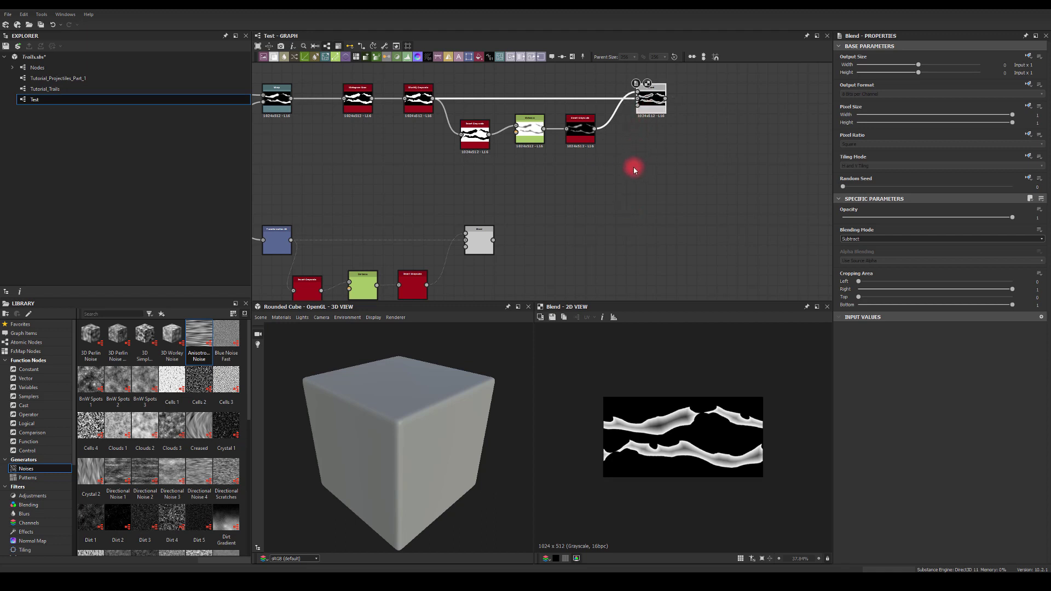
pyautogui.moveTo(655, 168); pyautogui.dragTo(786, 176, button='middle')
pyautogui.scroll(-2, 499, 170)
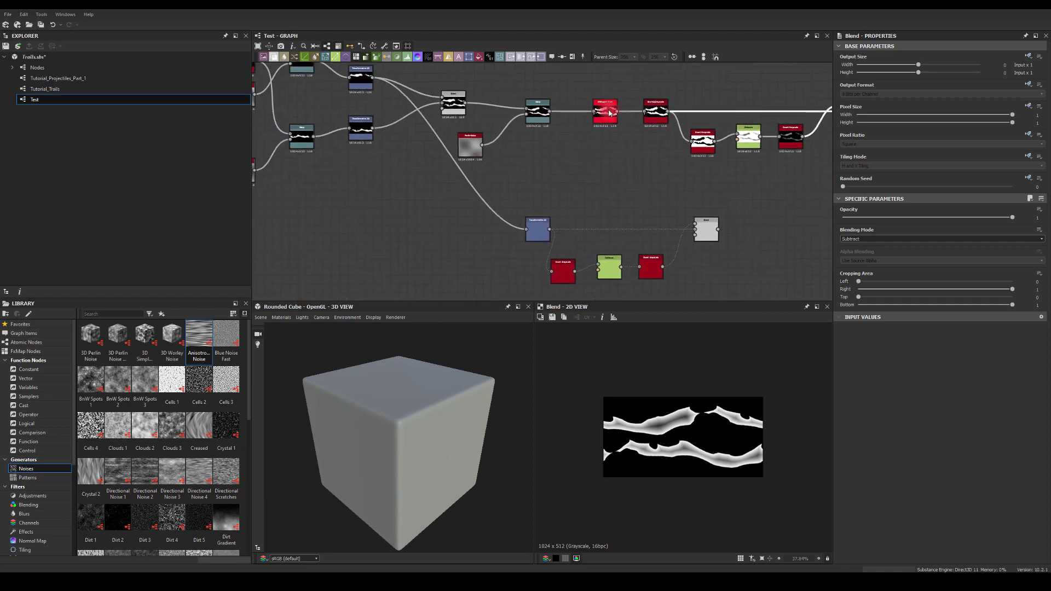
pyautogui.click(610, 113)
pyautogui.moveTo(986, 401); pyautogui.dragTo(928, 399)
pyautogui.moveTo(769, 264); pyautogui.dragTo(673, 287, button='middle')
# Step: Raise the Blur HQ Grayscale's Intensity to about 1.4 and lower the Position of the Histogram Scan in front of it further
pyautogui.click(560, 131)
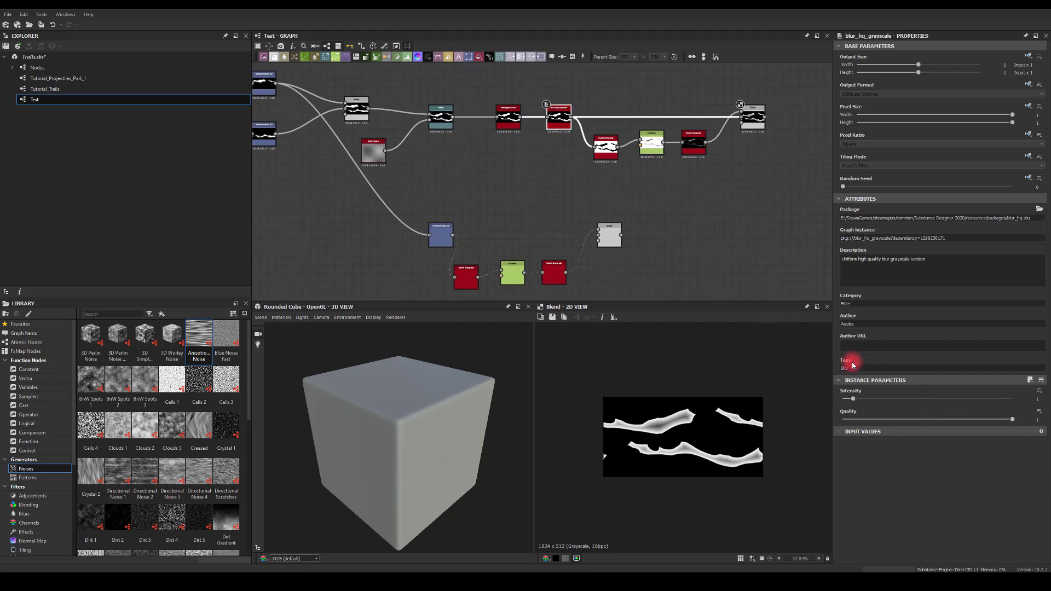
pyautogui.moveTo(853, 400)
pyautogui.mouseDown()
pyautogui.moveTo(940, 401)
pyautogui.moveTo(835, 400)
pyautogui.moveTo(857, 401)
pyautogui.mouseUp()
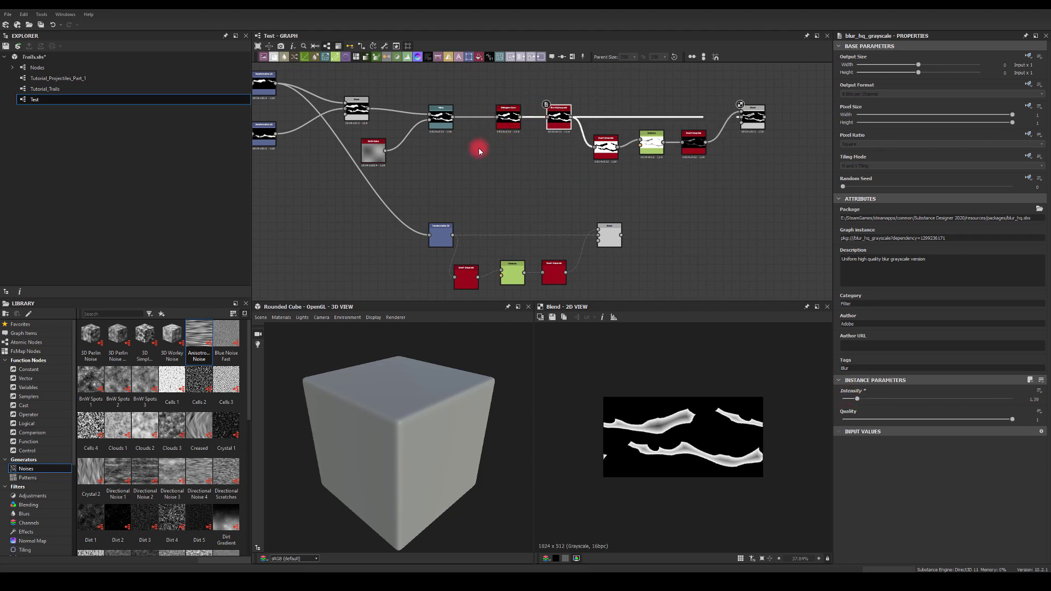
pyautogui.click(513, 126)
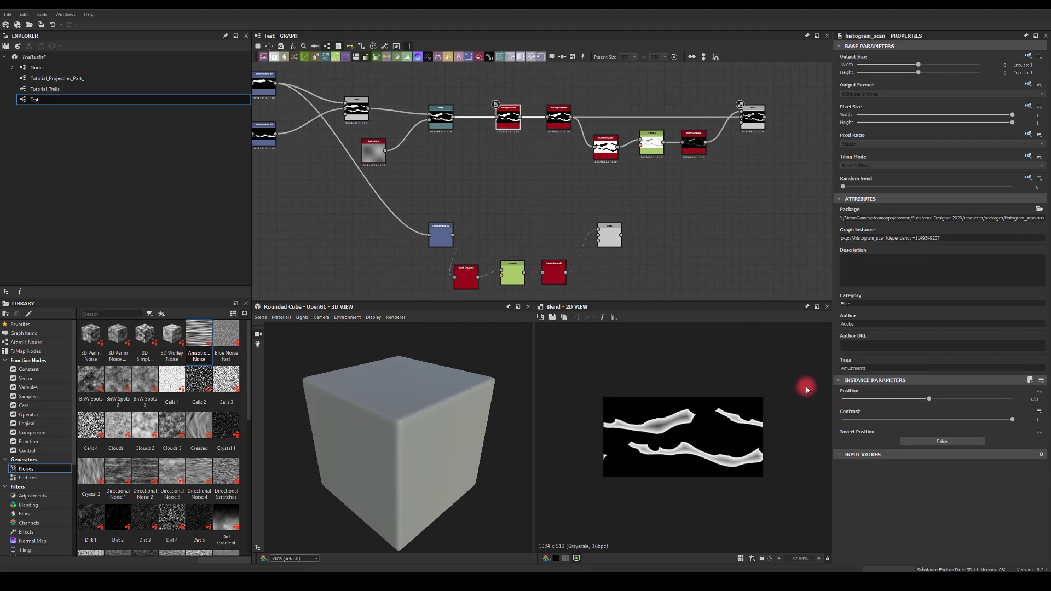
pyautogui.moveTo(923, 402); pyautogui.dragTo(896, 402)
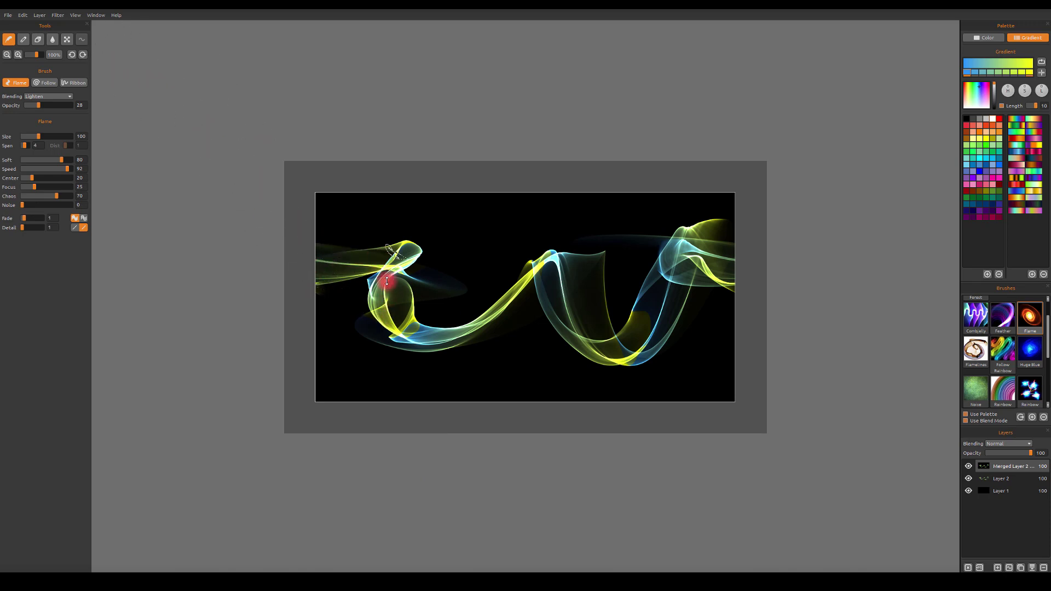
# Step: Switch to Flame Painter, discard the old painting and create a new 1024 x 512 pixel artwork with a black background layer
pyautogui.hotkey('ctrl', 'z')
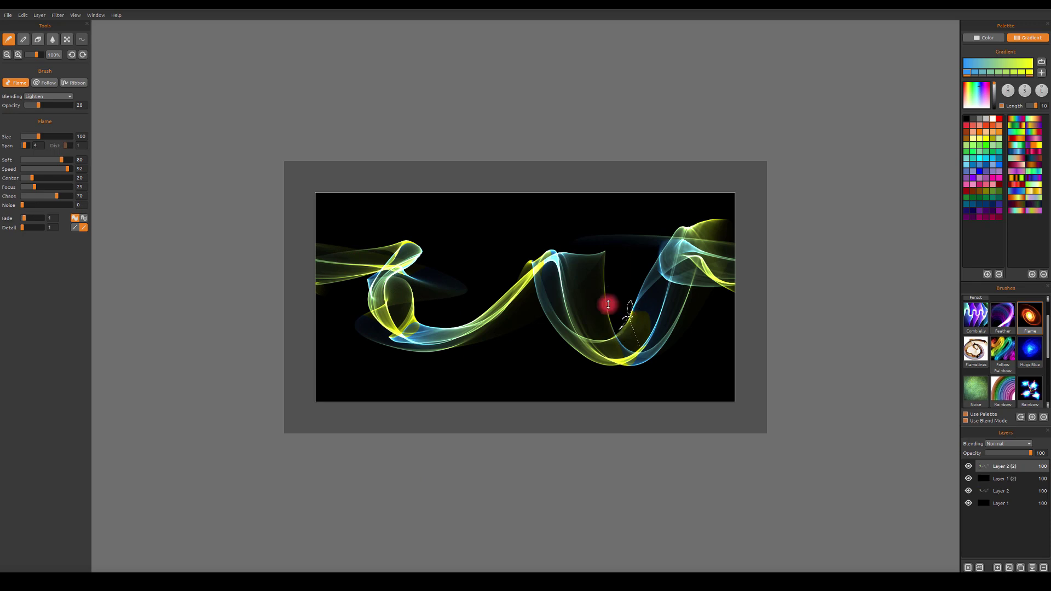
pyautogui.hotkey('ctrl', 'z')
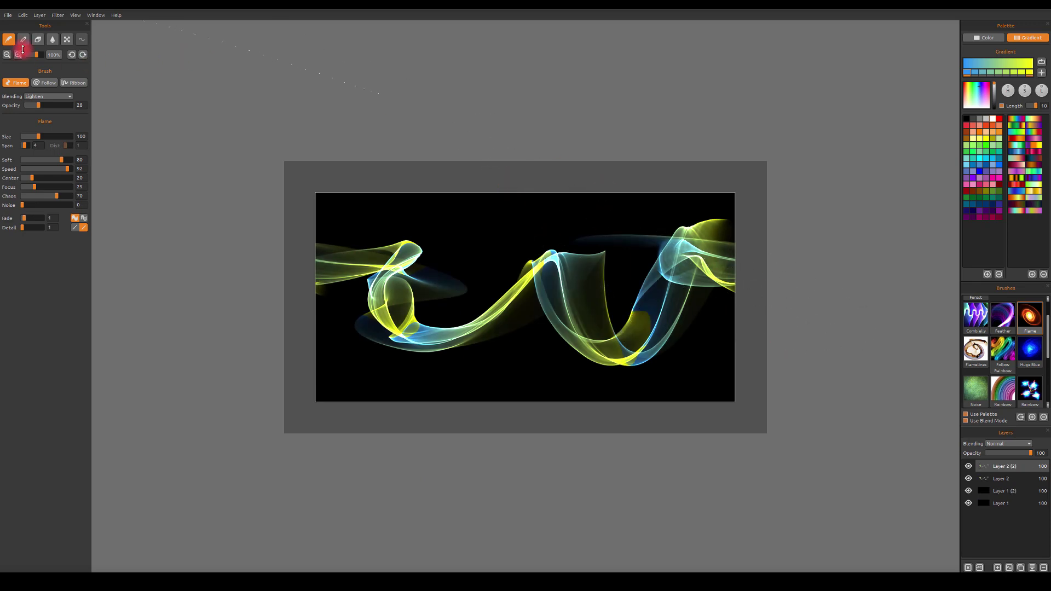
pyautogui.click(9, 16)
pyautogui.click(94, 56)
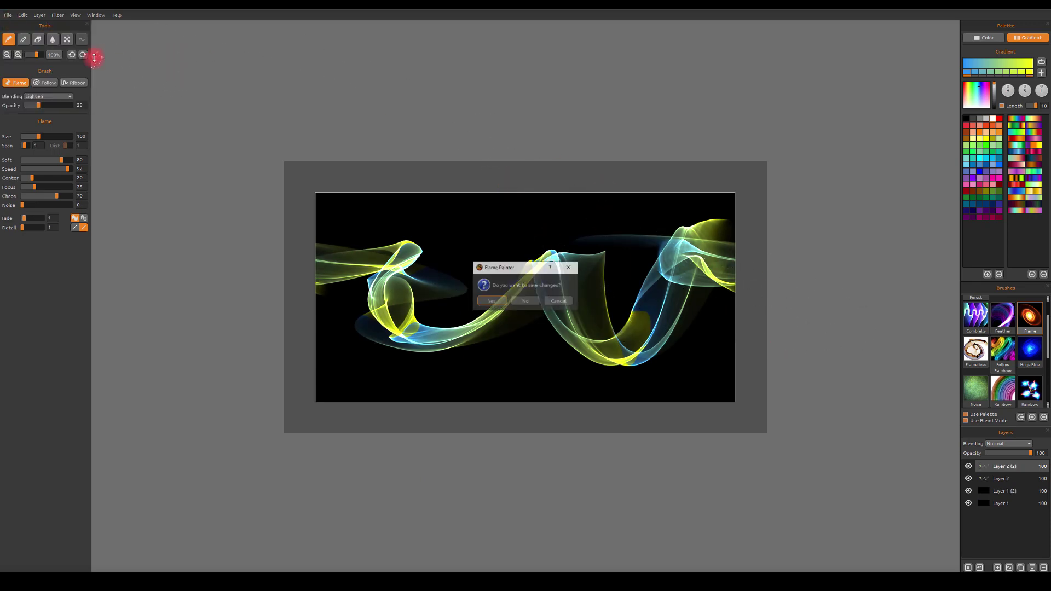
pyautogui.click(524, 301)
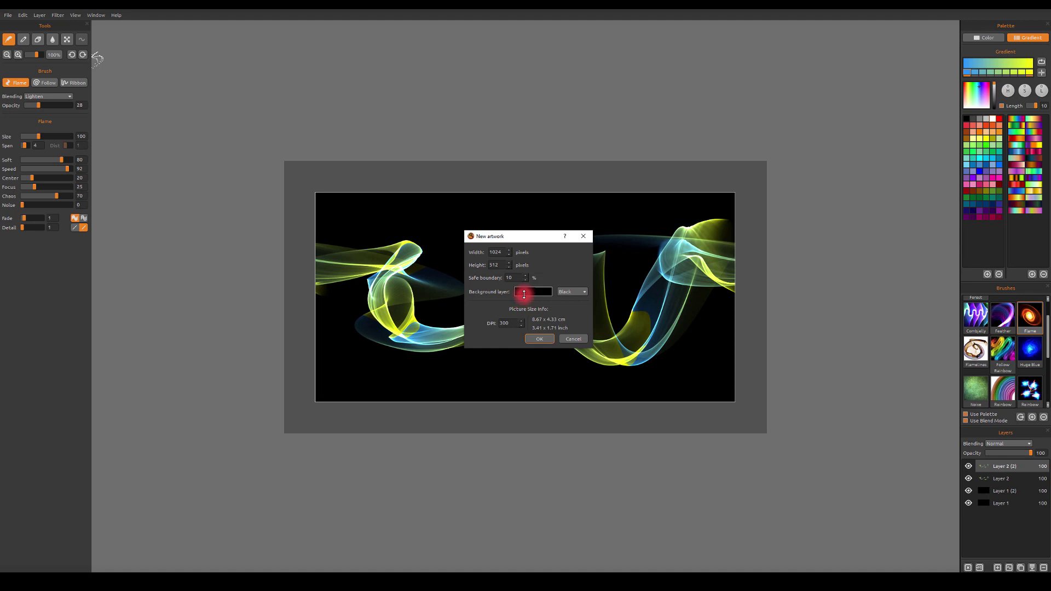
pyautogui.click(539, 339)
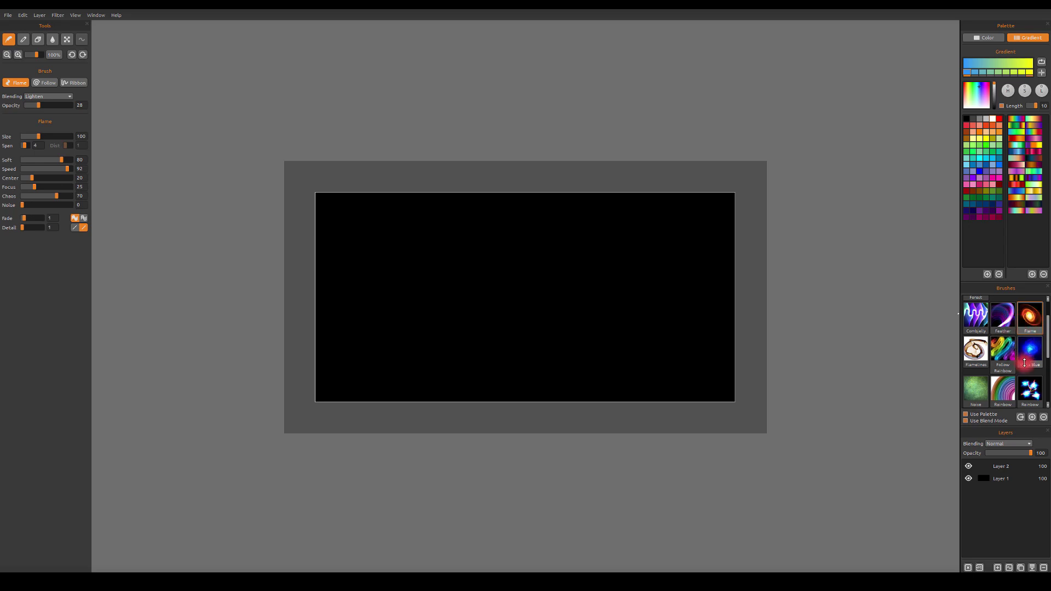
# Step: Try a wavy orange stroke across the canvas with the Flame brush and clear the layer
pyautogui.click(1028, 320)
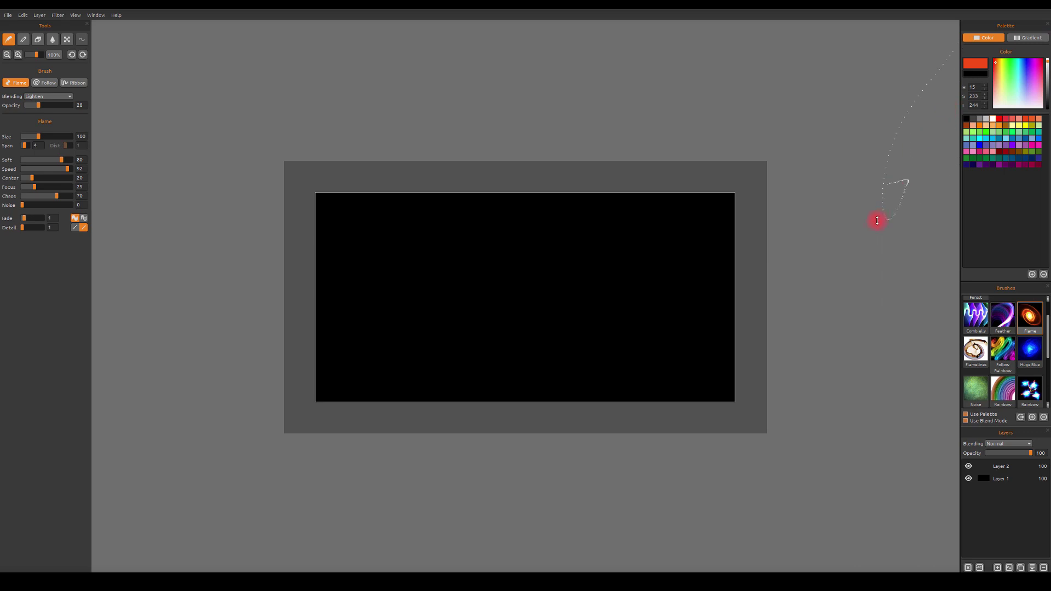
pyautogui.moveTo(827, 289)
pyautogui.mouseDown()
pyautogui.moveTo(418, 293)
pyautogui.moveTo(448, 281)
pyautogui.mouseUp()
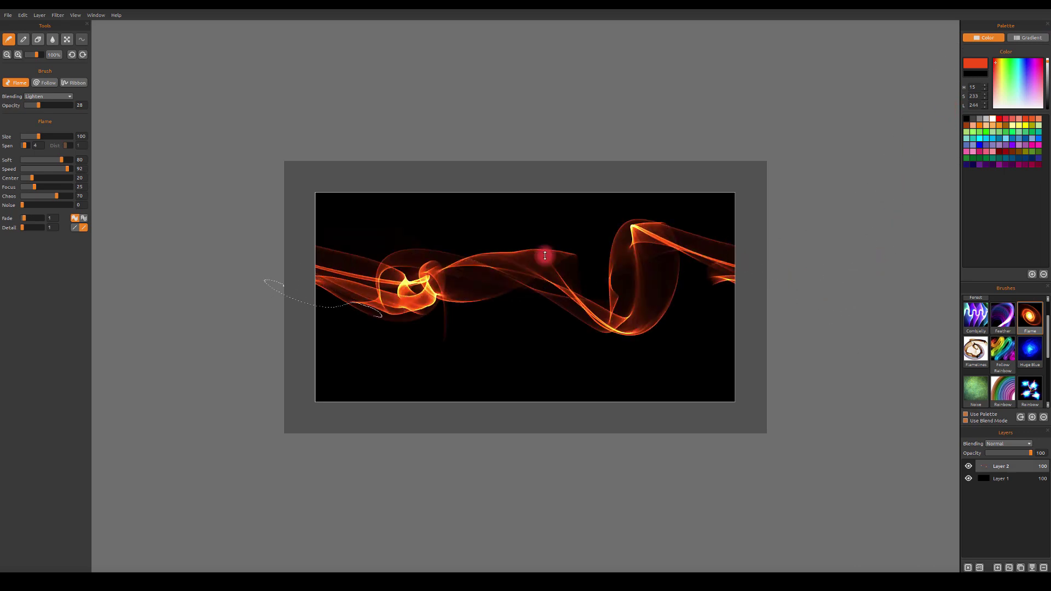
pyautogui.press('Delete')
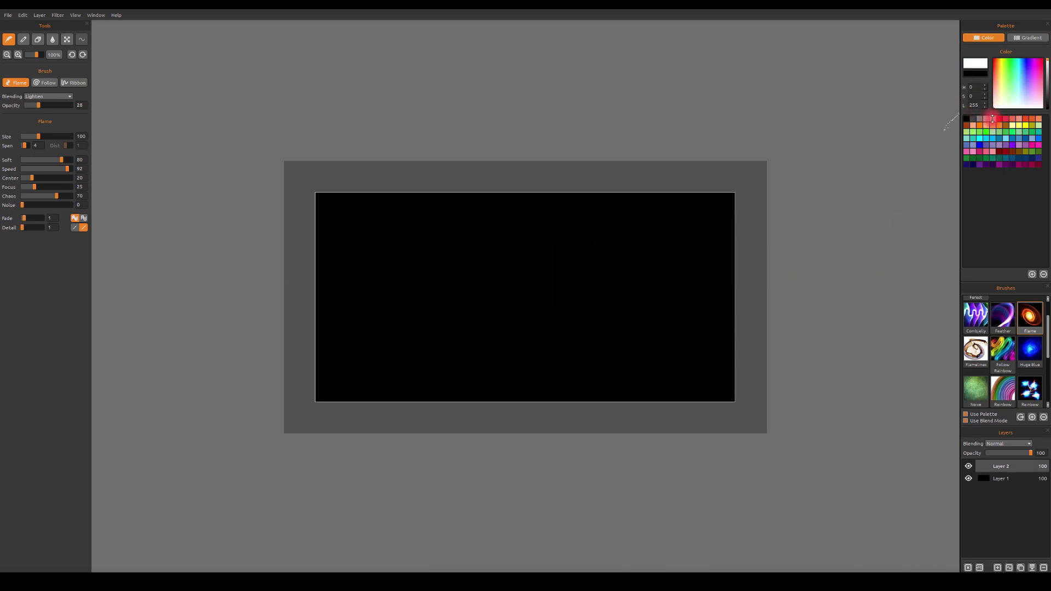
# Step: Set the brush colour to white, try wavy flame strokes across the canvas and clear the layer
pyautogui.moveTo(782, 289)
pyautogui.mouseDown()
pyautogui.moveTo(724, 237)
pyautogui.moveTo(549, 277)
pyautogui.moveTo(766, 290)
pyautogui.mouseUp()
pyautogui.press('Delete')
pyautogui.moveTo(832, 280)
pyautogui.mouseDown()
pyautogui.moveTo(793, 304)
pyautogui.moveTo(705, 270)
pyautogui.mouseUp()
pyautogui.moveTo(545, 287)
pyautogui.mouseDown()
pyautogui.moveTo(461, 312)
pyautogui.moveTo(365, 304)
pyautogui.moveTo(399, 310)
pyautogui.mouseUp()
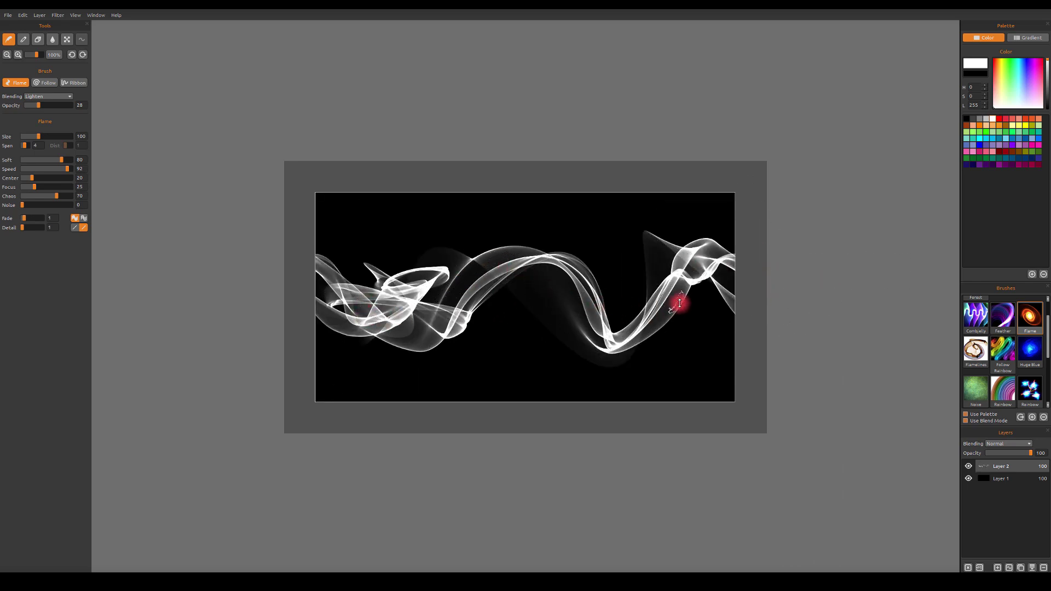
pyautogui.press('Delete')
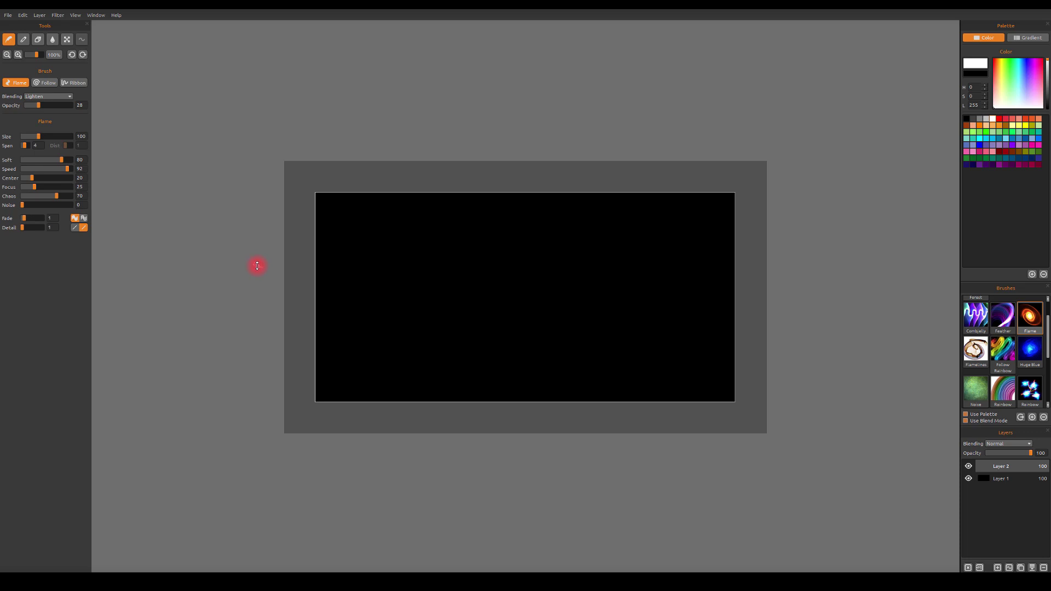
# Step: Check the Tile Layer option among the filters
pyautogui.click(74, 15)
pyautogui.click(57, 14)
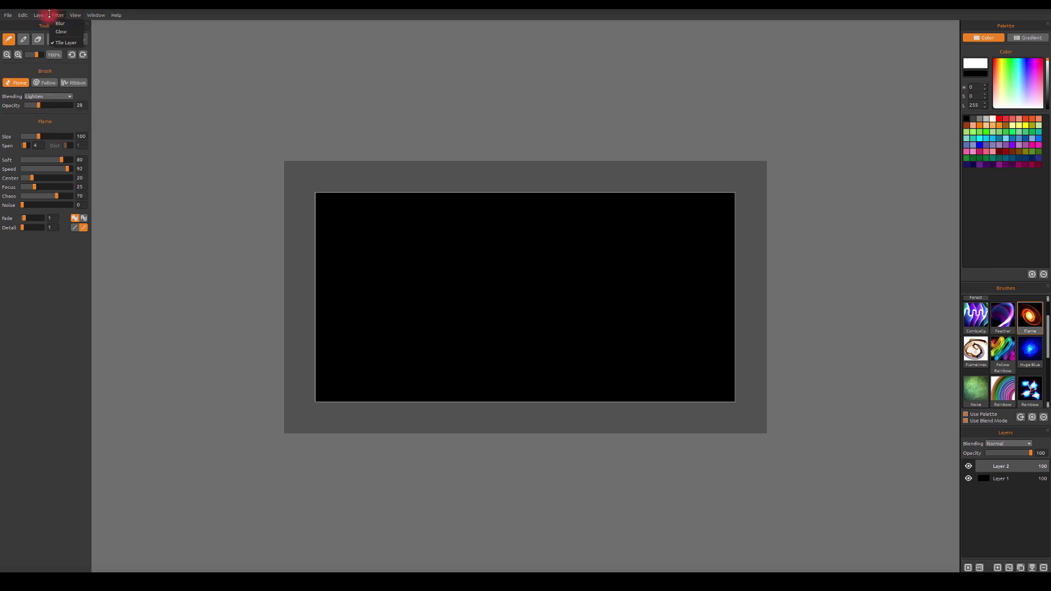
pyautogui.click(54, 42)
# Step: Try tiling white flame waves that run past the canvas edges, clearing the layer after each attempt
pyautogui.moveTo(234, 272)
pyautogui.mouseDown()
pyautogui.moveTo(328, 256)
pyautogui.moveTo(422, 305)
pyautogui.moveTo(809, 280)
pyautogui.moveTo(753, 284)
pyautogui.moveTo(768, 273)
pyautogui.moveTo(774, 280)
pyautogui.moveTo(735, 329)
pyautogui.moveTo(647, 273)
pyautogui.moveTo(583, 309)
pyautogui.moveTo(513, 309)
pyautogui.moveTo(441, 277)
pyautogui.moveTo(377, 296)
pyautogui.moveTo(314, 291)
pyautogui.mouseUp()
pyautogui.press('Delete')
pyautogui.press('Delete')
pyautogui.moveTo(829, 290)
pyautogui.mouseDown()
pyautogui.moveTo(844, 269)
pyautogui.moveTo(621, 286)
pyautogui.moveTo(411, 278)
pyautogui.moveTo(398, 363)
pyautogui.mouseUp()
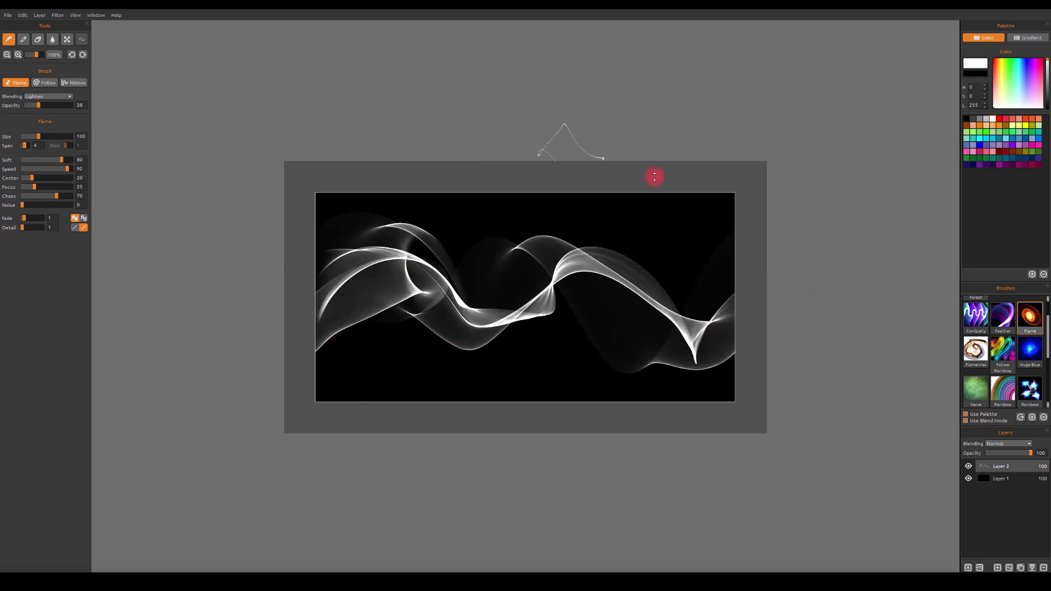
pyautogui.press('Delete')
# Step: Switch to the blue-to-yellow gradient and try several flame waves across the canvas, clearing the layer after each attempt
pyautogui.click(1025, 39)
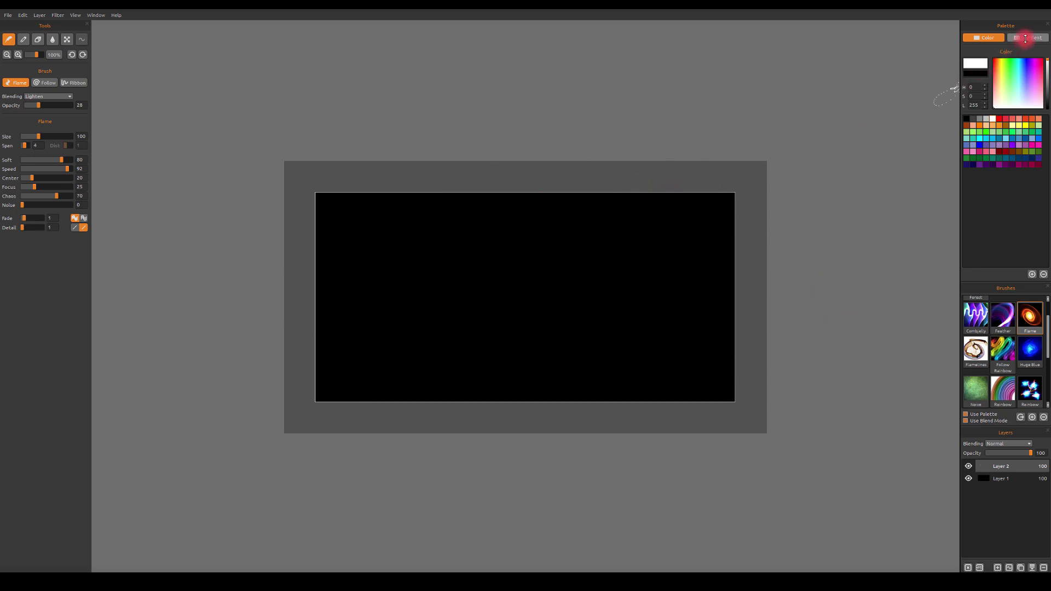
pyautogui.moveTo(785, 261)
pyautogui.mouseDown()
pyautogui.moveTo(757, 290)
pyautogui.moveTo(714, 315)
pyautogui.moveTo(629, 271)
pyautogui.moveTo(555, 311)
pyautogui.moveTo(356, 284)
pyautogui.moveTo(299, 329)
pyautogui.mouseUp()
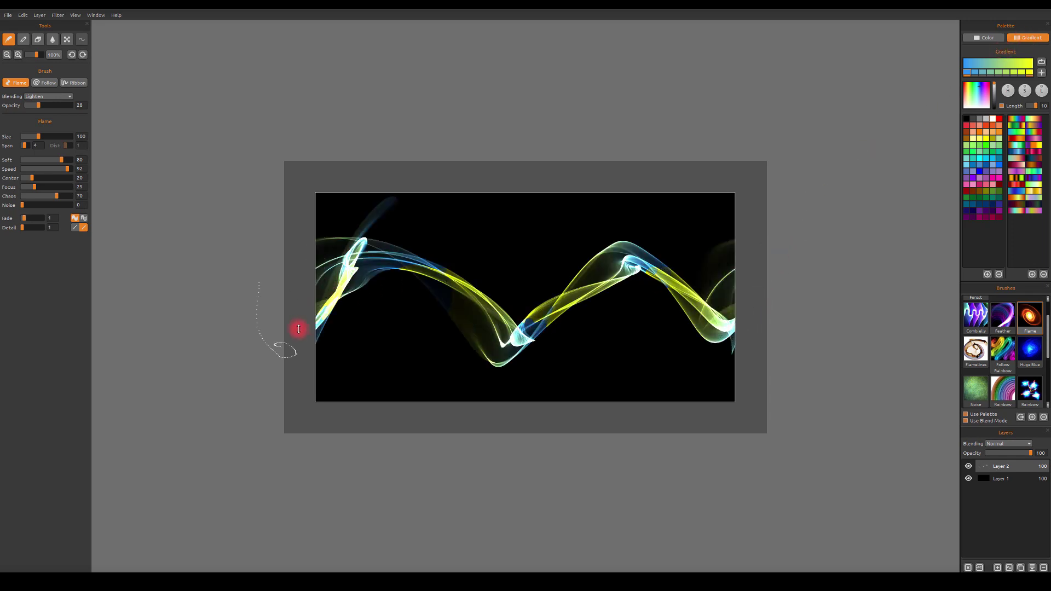
pyautogui.press('Delete')
pyautogui.moveTo(558, 316)
pyautogui.mouseDown()
pyautogui.moveTo(745, 247)
pyautogui.moveTo(474, 321)
pyautogui.moveTo(272, 298)
pyautogui.moveTo(718, 293)
pyautogui.mouseUp()
pyautogui.press('Delete')
pyautogui.moveTo(781, 246)
pyautogui.mouseDown()
pyautogui.moveTo(700, 314)
pyautogui.moveTo(524, 256)
pyautogui.moveTo(448, 312)
pyautogui.moveTo(367, 263)
pyautogui.moveTo(266, 299)
pyautogui.mouseUp()
pyautogui.moveTo(826, 277)
pyautogui.mouseDown()
pyautogui.moveTo(821, 253)
pyautogui.moveTo(746, 307)
pyautogui.moveTo(364, 321)
pyautogui.moveTo(934, 225)
pyautogui.mouseUp()
pyautogui.press('Delete')
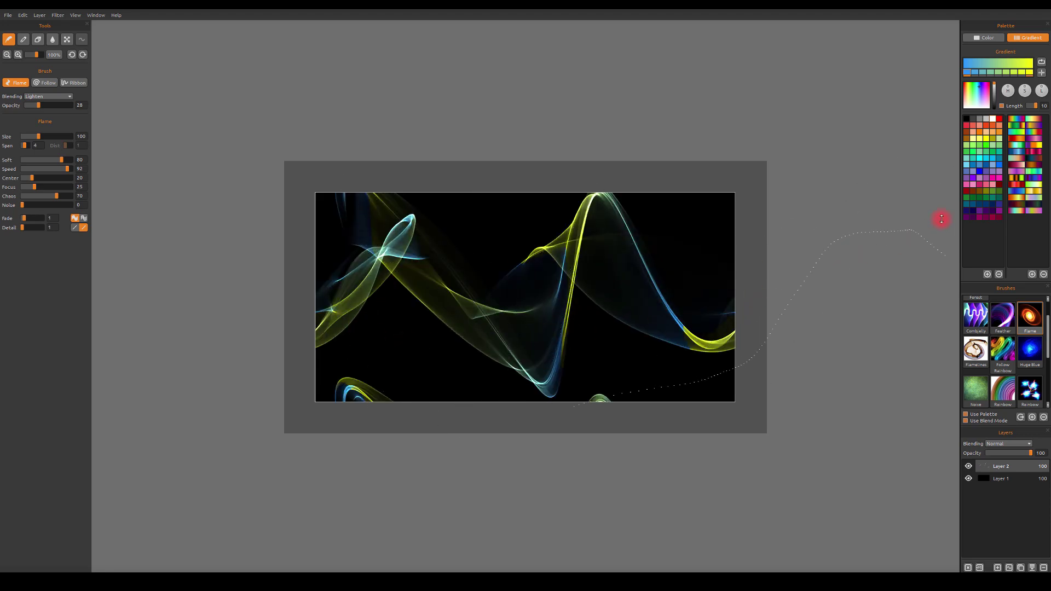
pyautogui.press('Delete')
# Step: Choose the red, yellow and green gradient and paint a wavy flame trail across the canvas
pyautogui.click(1018, 126)
pyautogui.moveTo(838, 241)
pyautogui.mouseDown()
pyautogui.moveTo(799, 283)
pyautogui.moveTo(731, 297)
pyautogui.moveTo(595, 273)
pyautogui.moveTo(540, 305)
pyautogui.moveTo(410, 288)
pyautogui.mouseUp()
pyautogui.moveTo(859, 181)
pyautogui.mouseDown()
pyautogui.moveTo(664, 291)
pyautogui.moveTo(683, 312)
pyautogui.mouseUp()
# Step: Choose the dark-to-light blue gradient and paint several wavy strokes over the multicoloured trail
pyautogui.click(1016, 151)
pyautogui.moveTo(817, 267)
pyautogui.mouseDown()
pyautogui.moveTo(719, 314)
pyautogui.moveTo(581, 270)
pyautogui.moveTo(467, 293)
pyautogui.moveTo(295, 290)
pyautogui.moveTo(301, 317)
pyautogui.moveTo(264, 311)
pyautogui.mouseUp()
pyautogui.moveTo(271, 255)
pyautogui.mouseDown()
pyautogui.moveTo(469, 305)
pyautogui.moveTo(852, 292)
pyautogui.mouseUp()
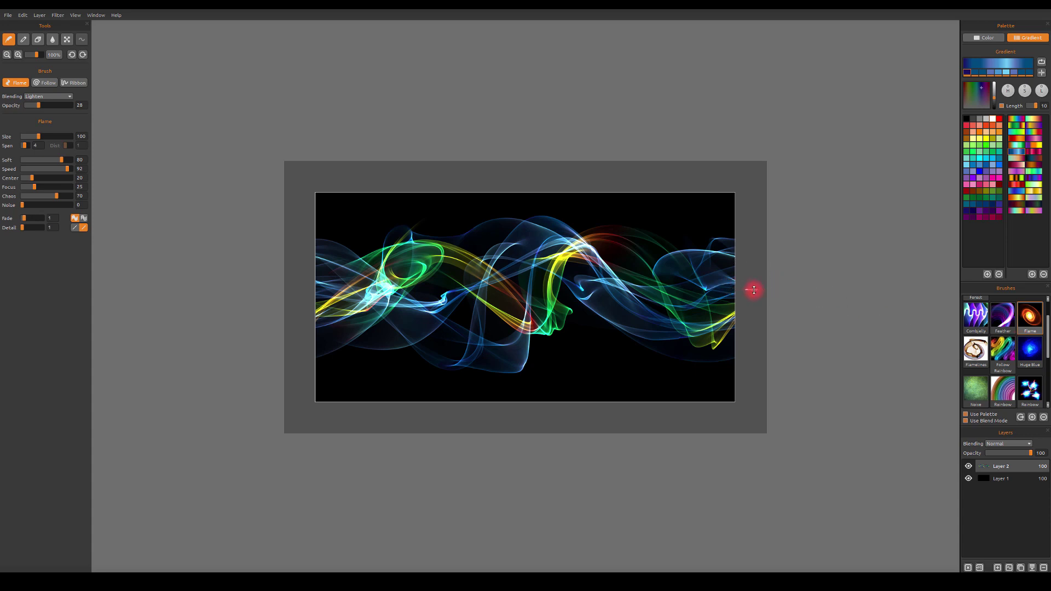
pyautogui.moveTo(756, 304)
pyautogui.mouseDown()
pyautogui.moveTo(734, 289)
pyautogui.moveTo(265, 294)
pyautogui.mouseUp()
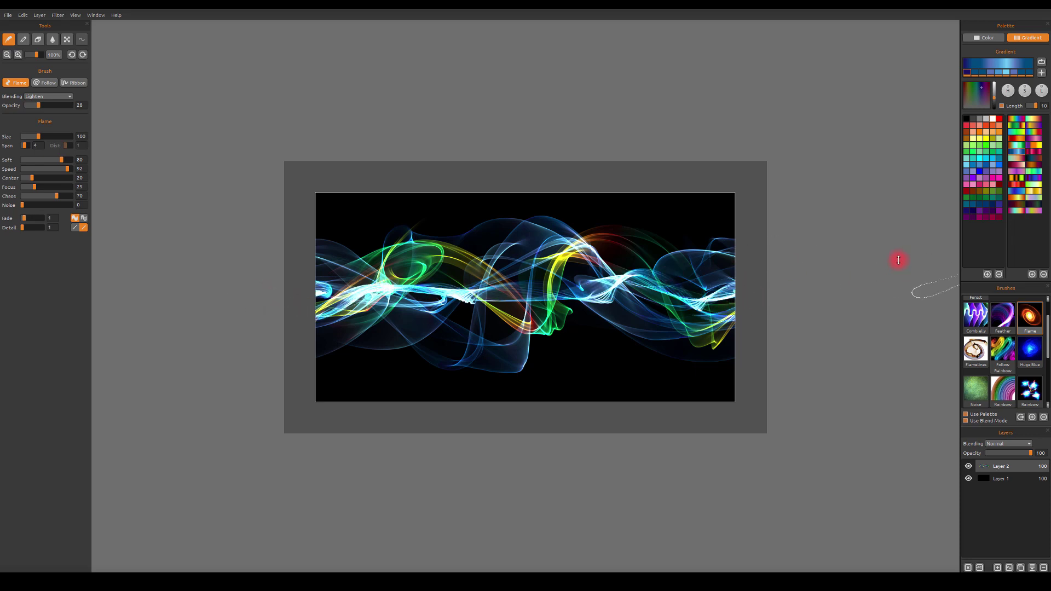
# Step: Undo the overlaid blue strokes, try a single blue wave across the empty canvas and undo it
pyautogui.hotkey('ctrl', 'z')
pyautogui.hotkey('ctrl', 'z')
pyautogui.hotkey('ctrl', 'z')
pyautogui.hotkey('ctrl', 'z')
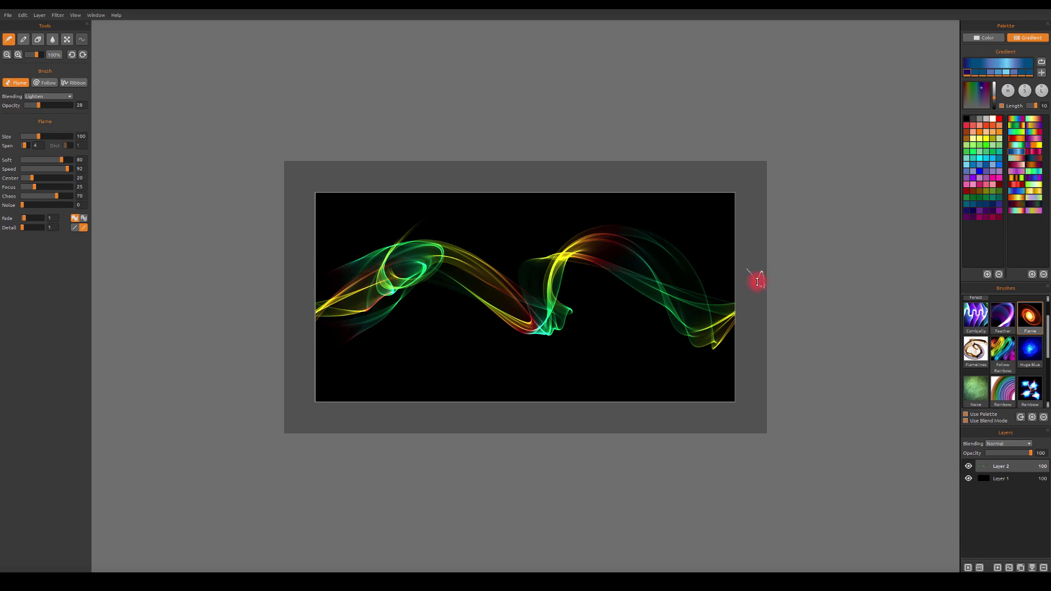
pyautogui.moveTo(762, 294)
pyautogui.mouseDown()
pyautogui.moveTo(736, 342)
pyautogui.moveTo(661, 284)
pyautogui.moveTo(555, 314)
pyautogui.moveTo(375, 276)
pyautogui.moveTo(297, 278)
pyautogui.mouseUp()
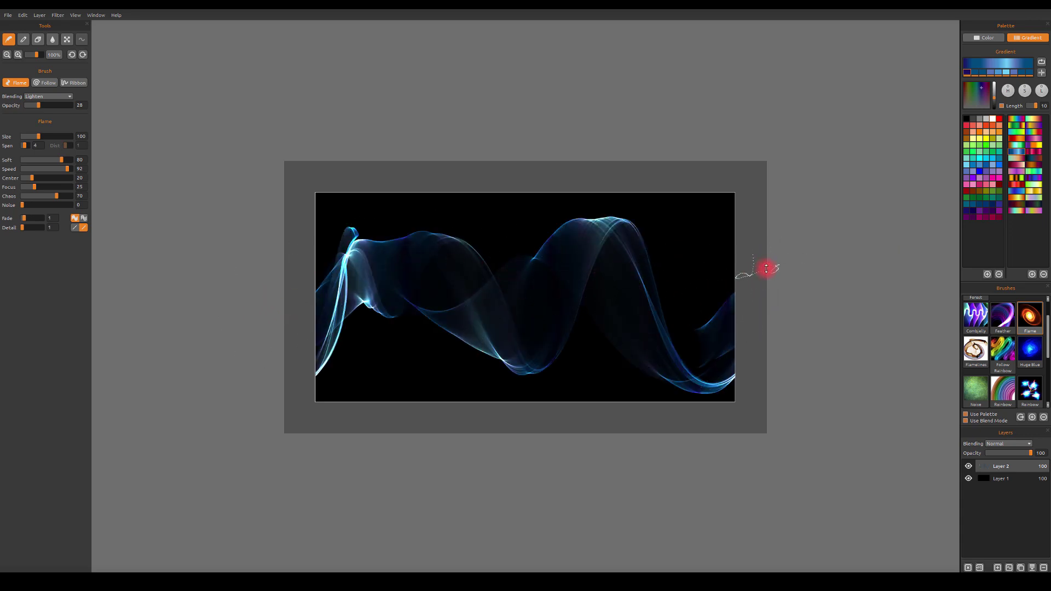
pyautogui.hotkey('ctrl', 'z')
# Step: Paint overlapping blue flame waves across the full canvas width, adding denser strokes along the middle of the trail
pyautogui.moveTo(777, 290)
pyautogui.mouseDown()
pyautogui.moveTo(708, 296)
pyautogui.moveTo(616, 262)
pyautogui.moveTo(510, 301)
pyautogui.moveTo(403, 277)
pyautogui.moveTo(311, 316)
pyautogui.mouseUp()
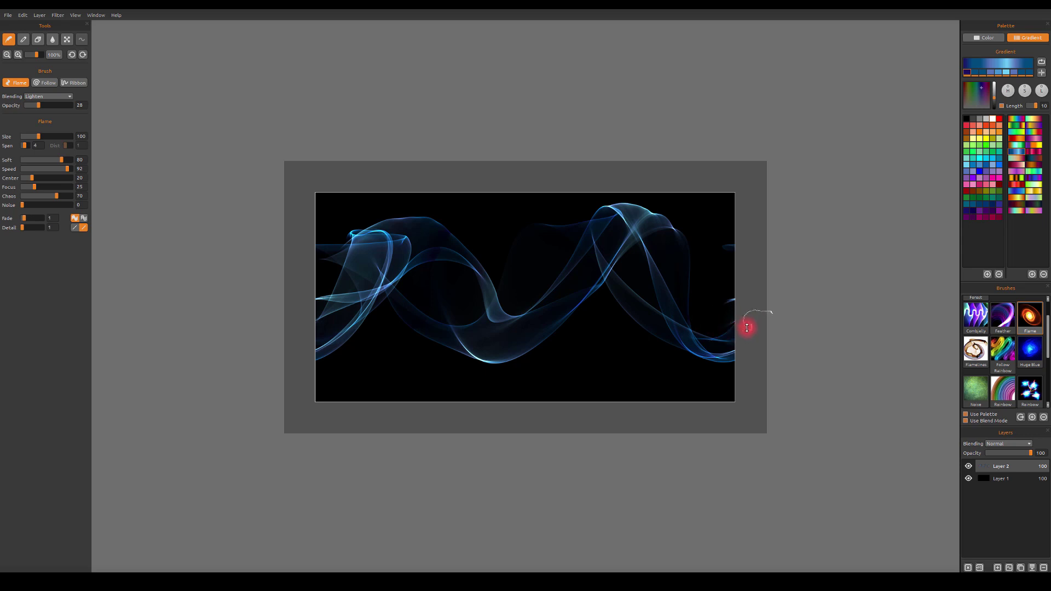
pyautogui.moveTo(744, 330)
pyautogui.mouseDown()
pyautogui.moveTo(749, 296)
pyautogui.moveTo(720, 276)
pyautogui.moveTo(664, 296)
pyautogui.moveTo(545, 268)
pyautogui.moveTo(313, 285)
pyautogui.moveTo(357, 284)
pyautogui.mouseUp()
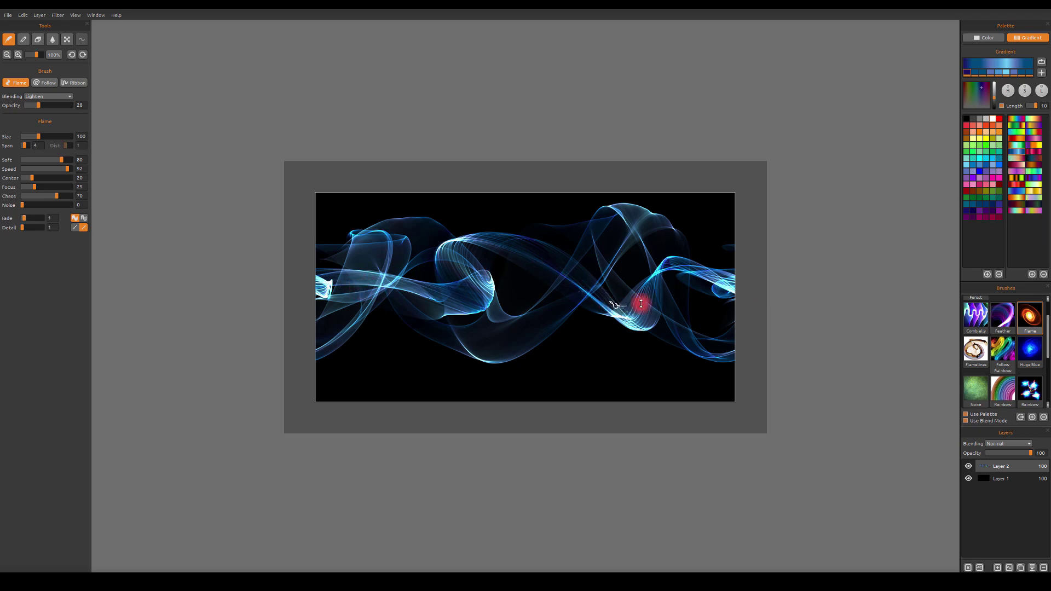
pyautogui.moveTo(637, 310)
pyautogui.mouseDown()
pyautogui.moveTo(477, 243)
pyautogui.moveTo(417, 293)
pyautogui.moveTo(322, 281)
pyautogui.moveTo(251, 293)
pyautogui.mouseUp()
pyautogui.moveTo(516, 245); pyautogui.dragTo(628, 312)
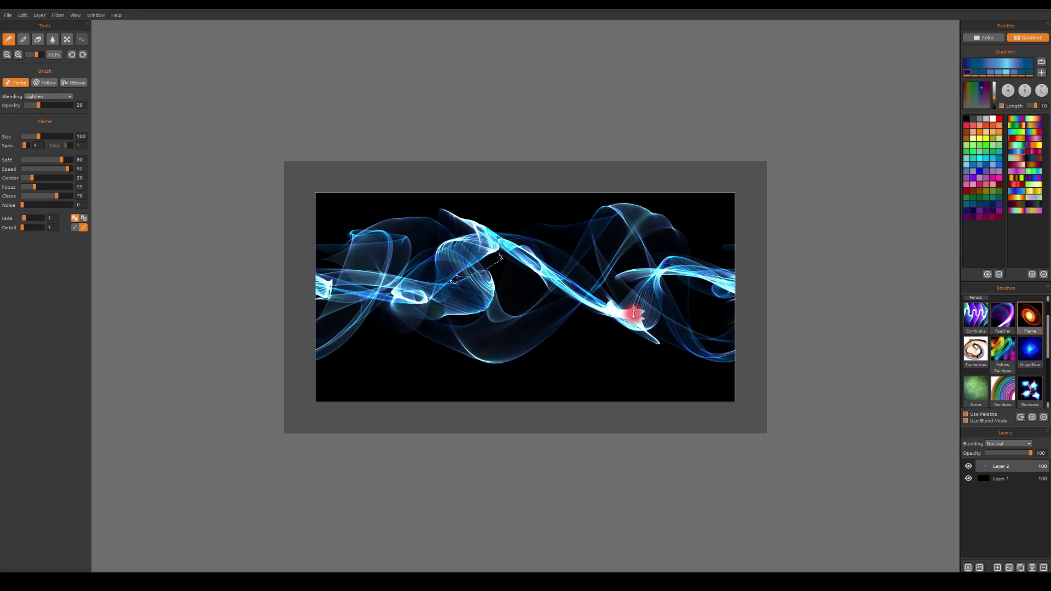